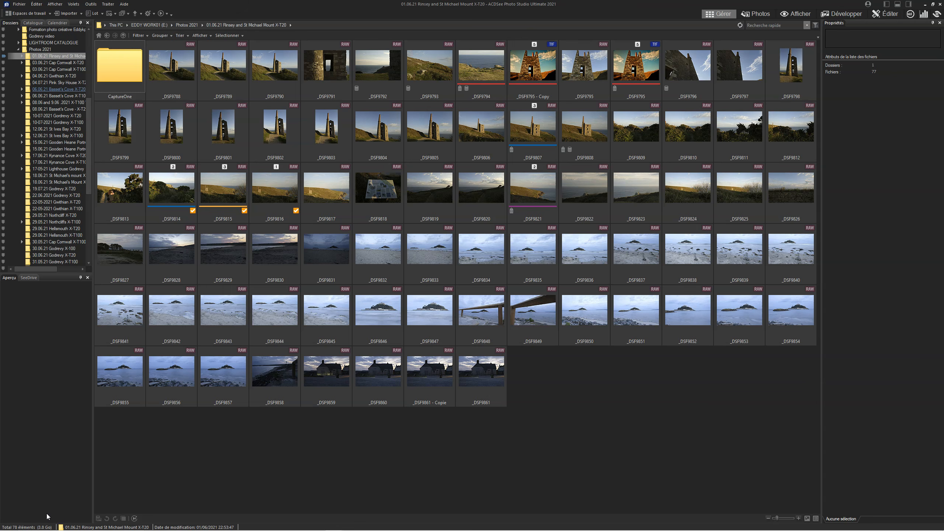
click(905, 100)
click(895, 207)
click(894, 206)
click(874, 155)
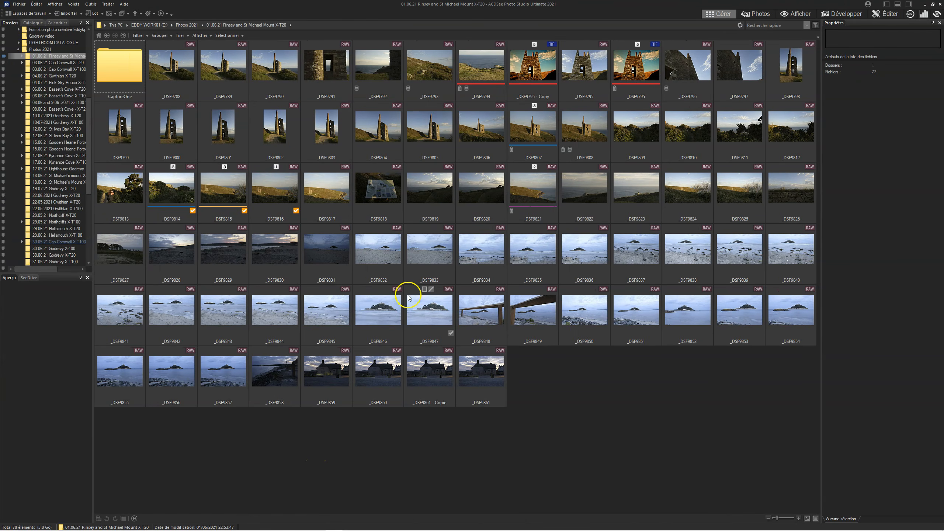
- Set the IPTC title of photo _DSF9806 to "Mine"
click(479, 129)
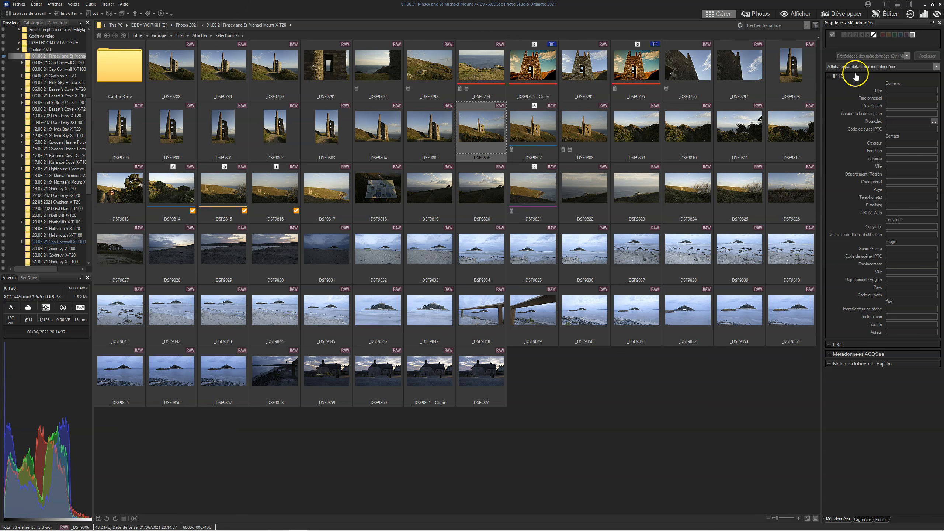
click(846, 222)
click(897, 90)
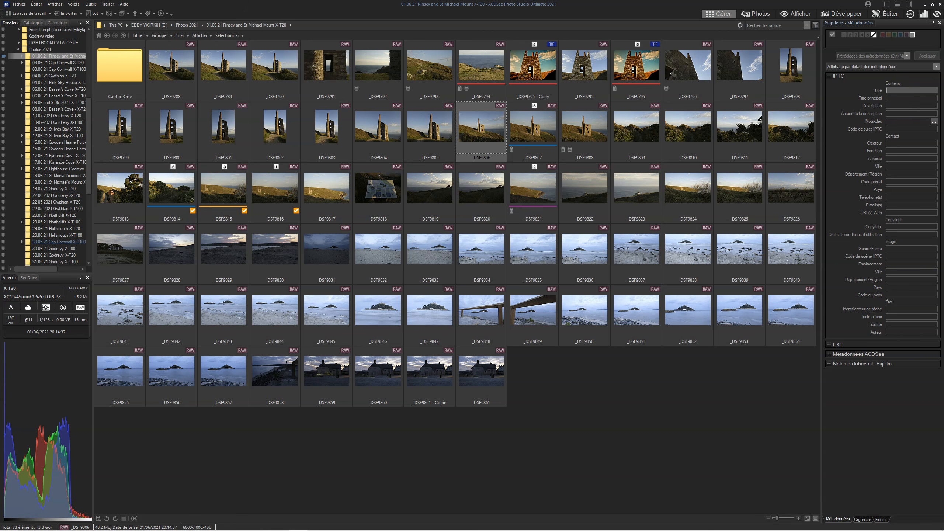
text(Mine)
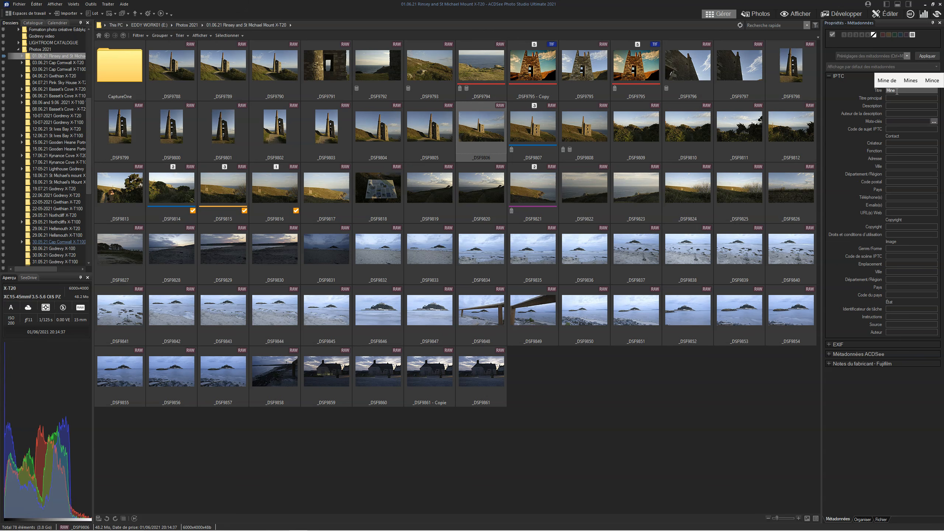
- Enter "Mine Cornouailles" as the IPTC description and write the metadata to the photo
click(895, 104)
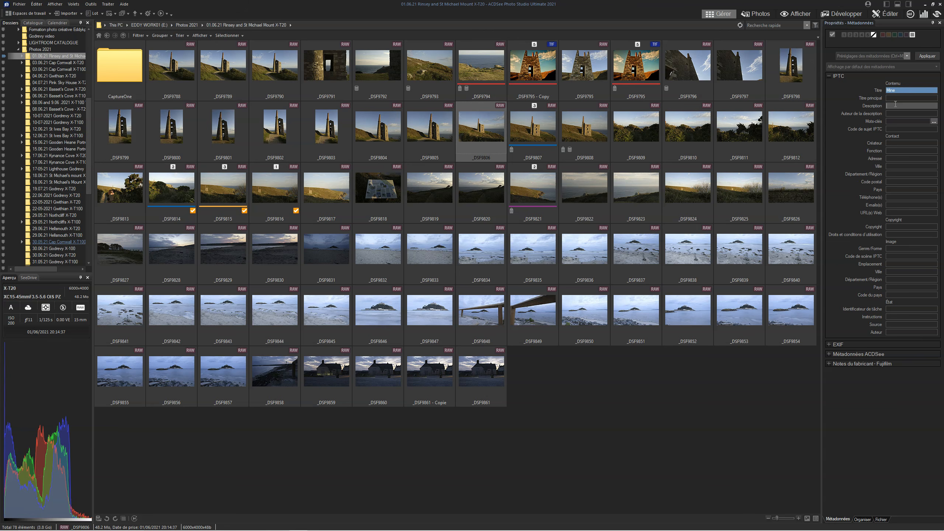
text(Mine)
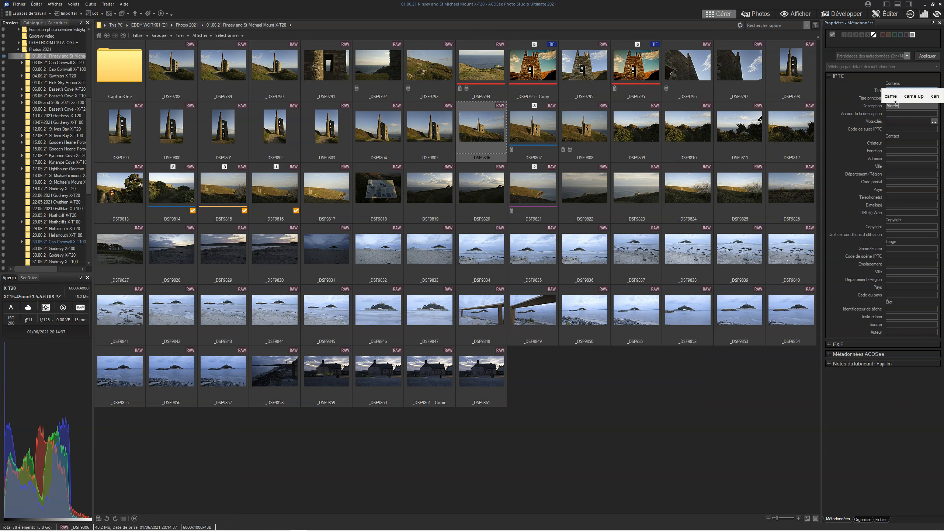
text( Corn)
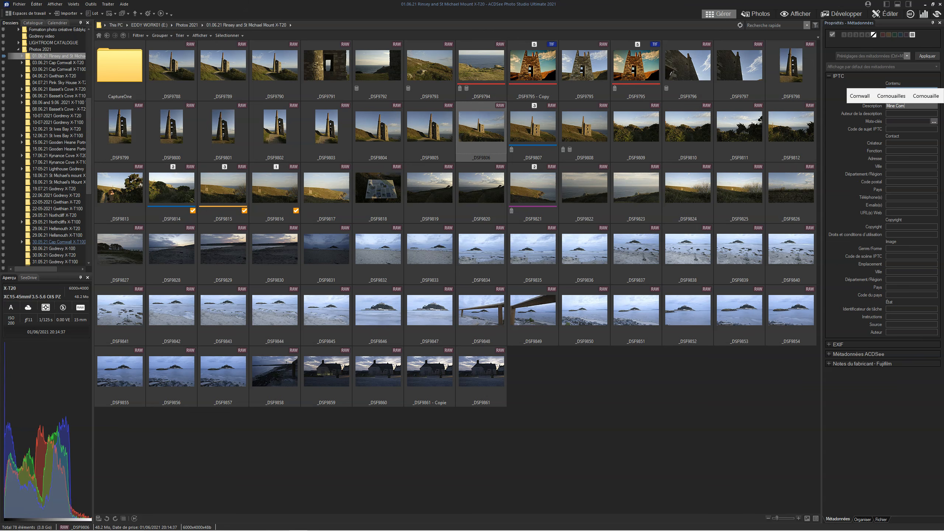
click(891, 95)
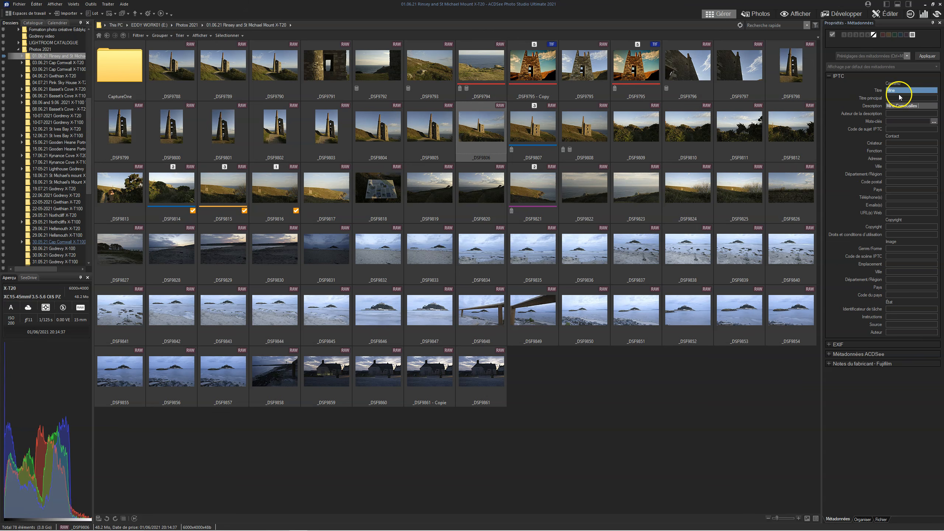
click(899, 121)
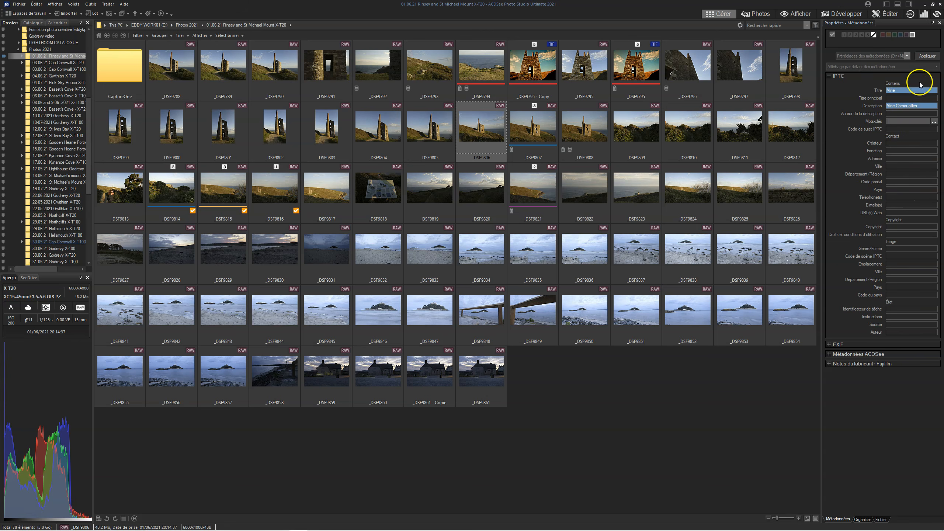
click(927, 57)
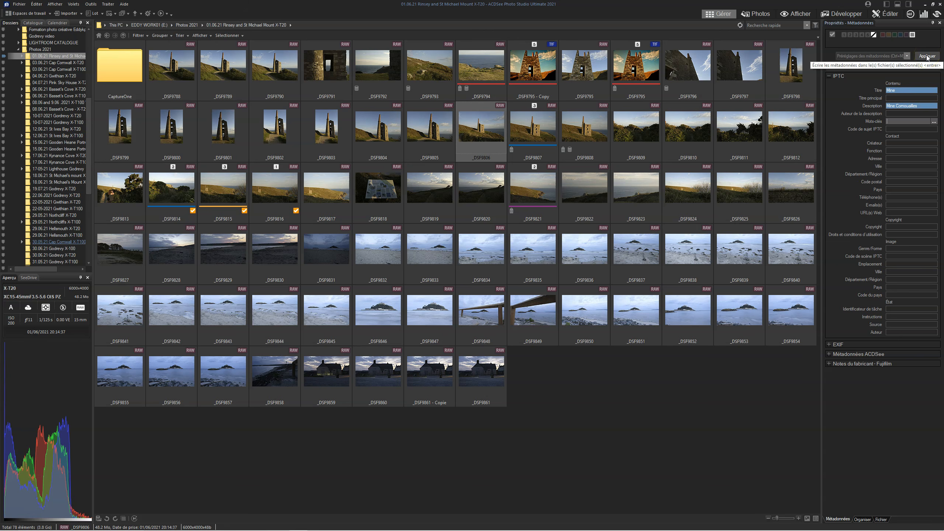
click(928, 57)
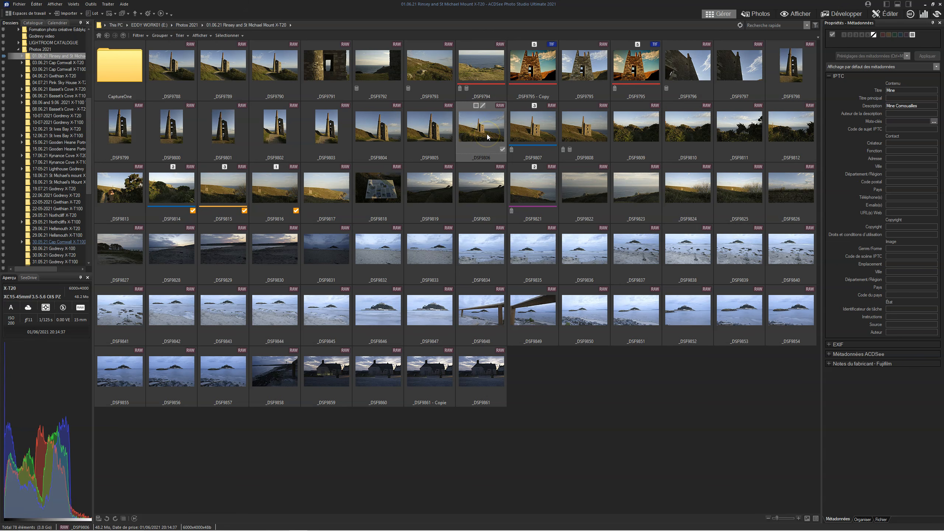
- Check the saved metadata by switching between photos _DSF9805 and _DSF9806
click(426, 132)
click(479, 131)
click(406, 136)
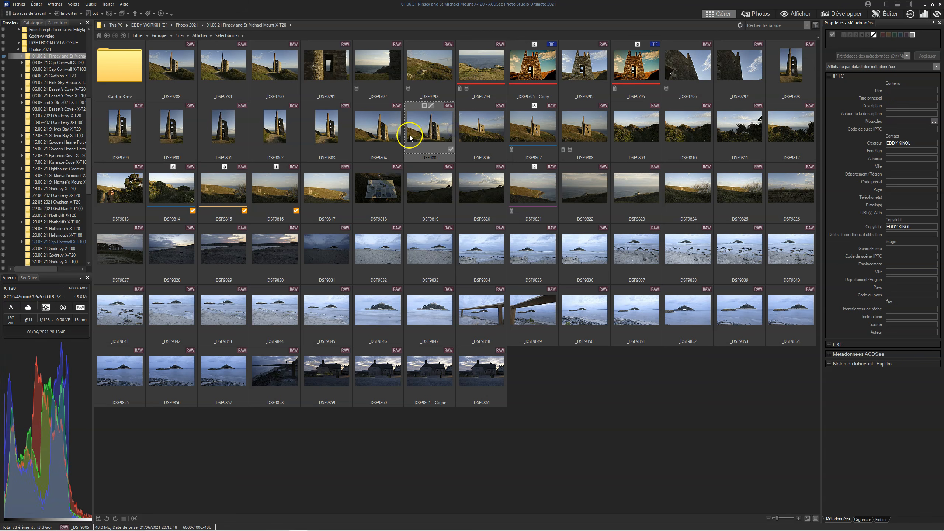
click(487, 130)
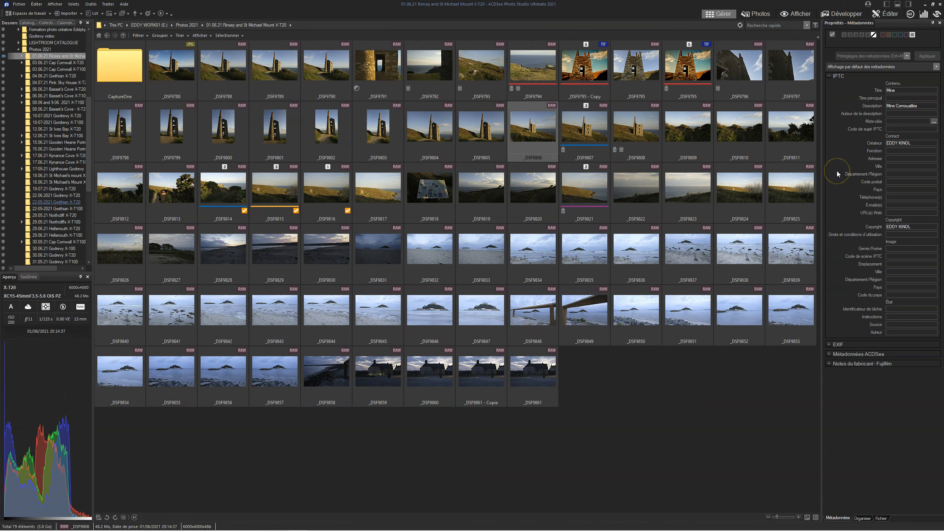
- Review the Rinseytest preset in the metadata preset manager and load it into the IPTC fields of _DSF9806
click(906, 57)
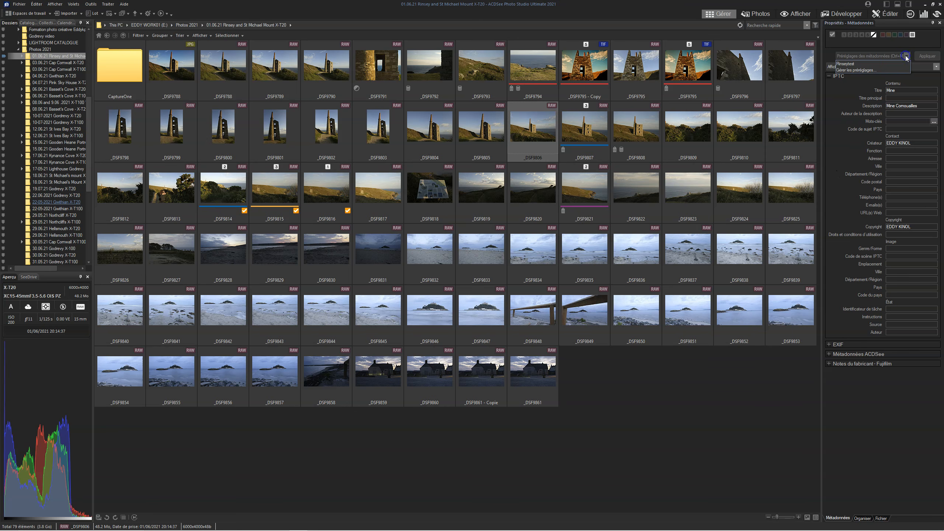
click(868, 70)
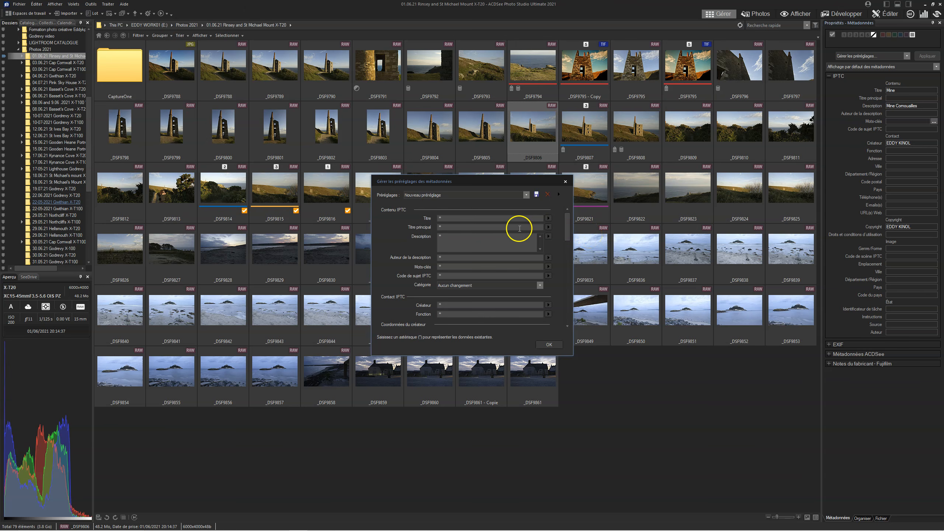
scroll(521, 268, down, 2)
scroll(520, 268, up, 2)
click(525, 195)
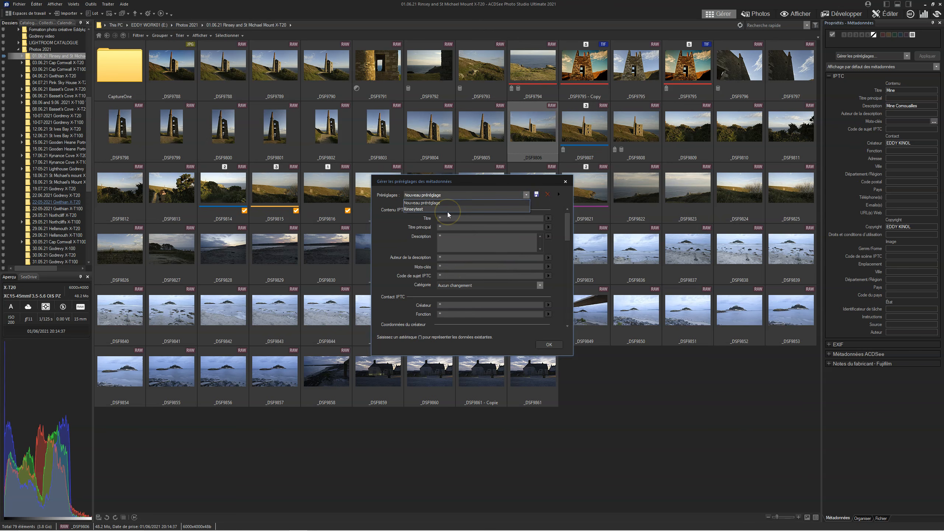
click(448, 209)
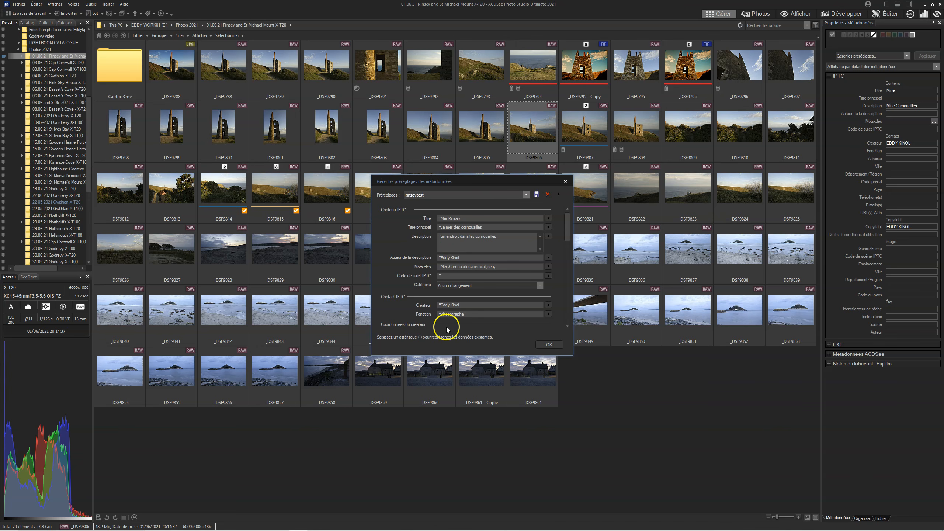
click(547, 345)
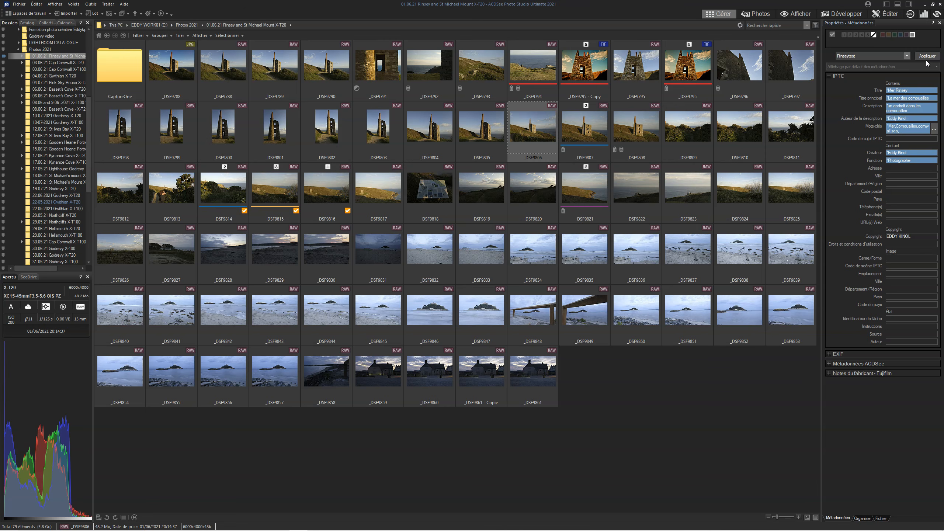
- Compare the metadata of _DSF9805 and _DSF9806, then collapse the ACDSee metadata section
click(498, 130)
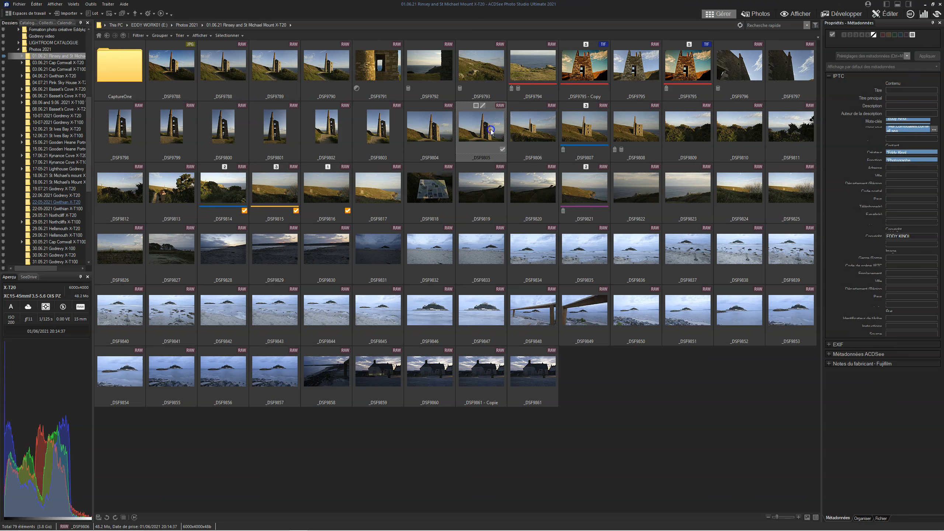
click(534, 128)
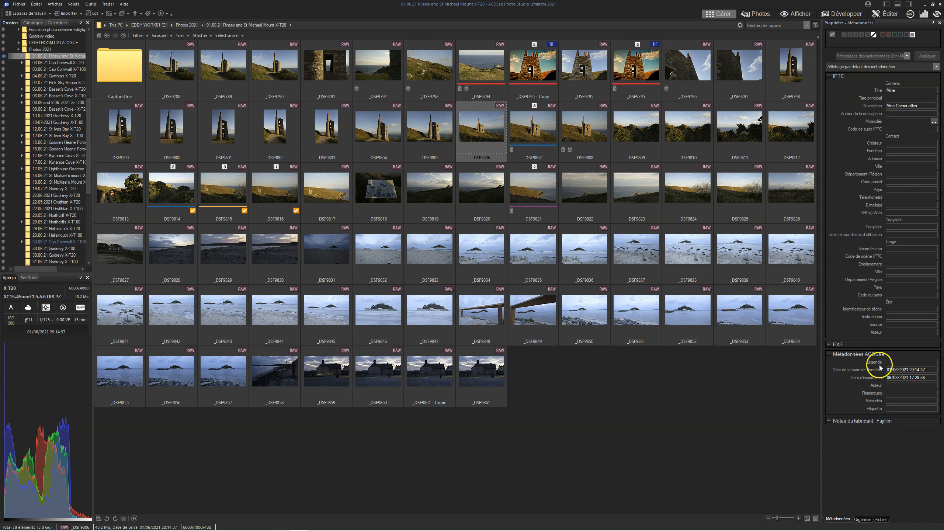
click(836, 353)
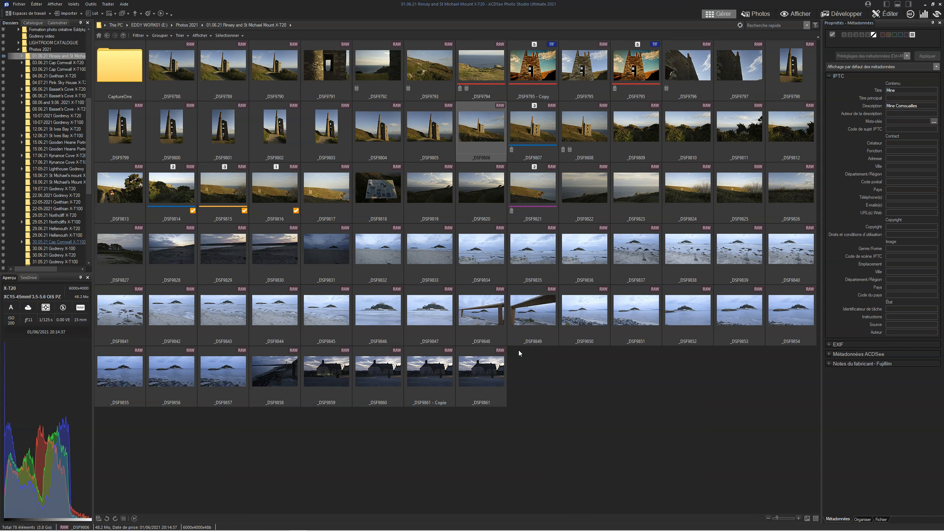
- Duplicate photo _DSF9793 within the same folder by copying and pasting it
click(425, 69)
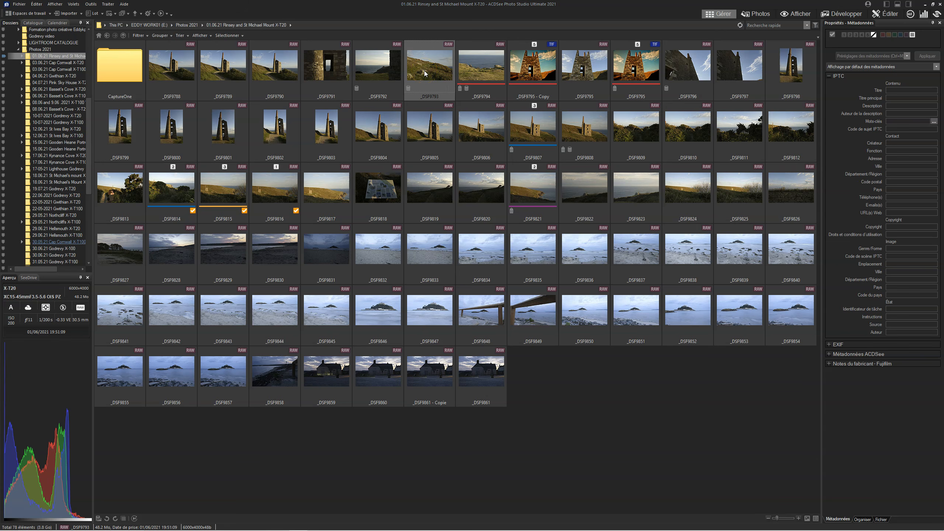
key(ctrl+v)
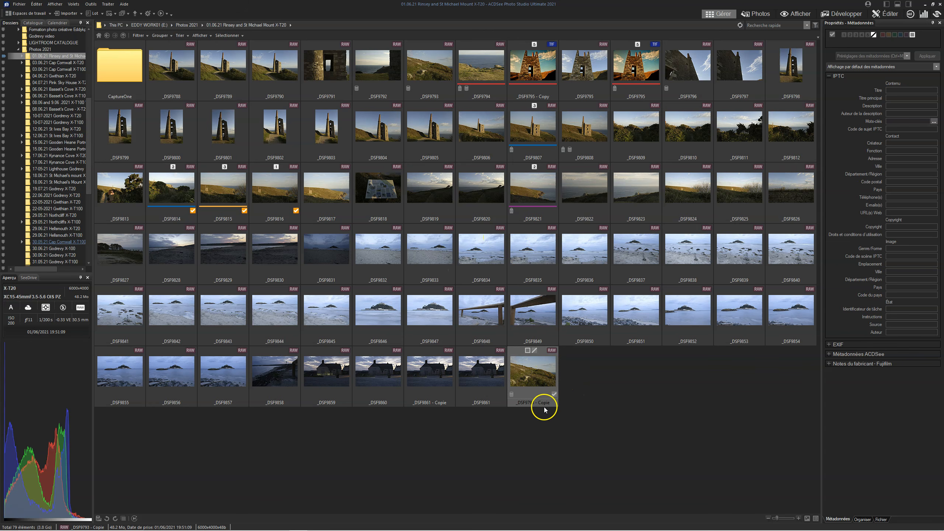
- Create a new folder named "Copies" inside the current photo folder
right_click(610, 381)
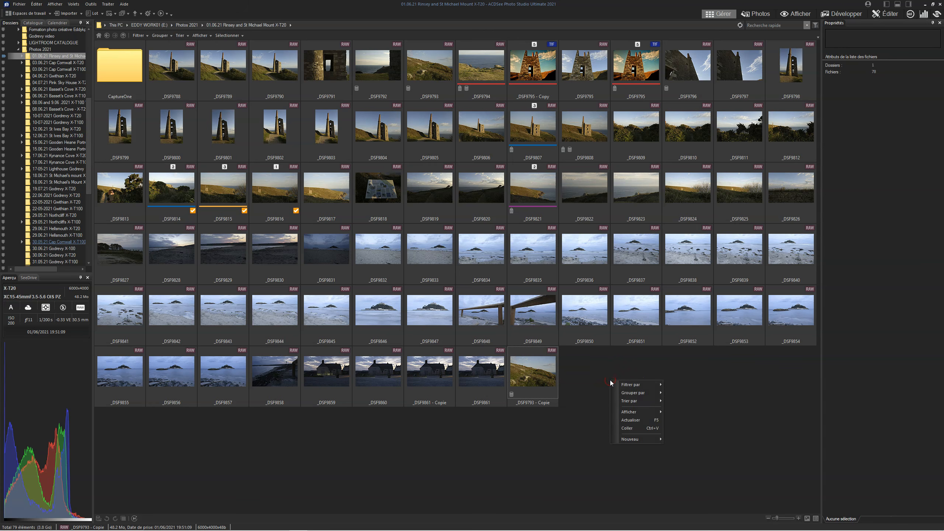
mouse_move(632, 439)
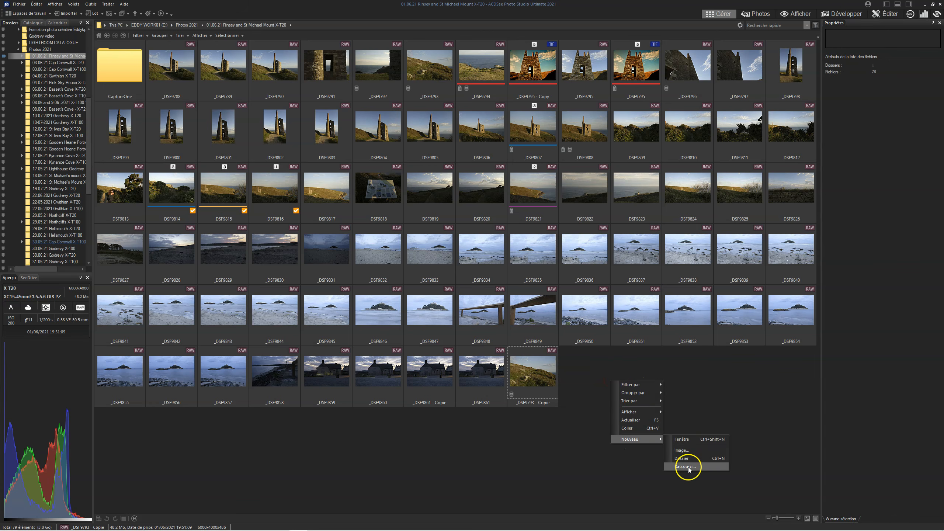
click(687, 458)
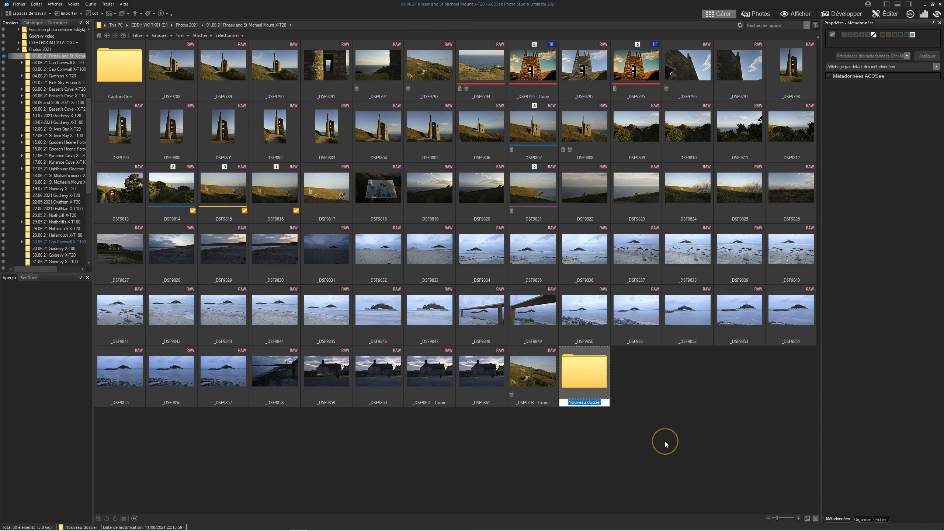
key(BackSpace)
text(Copies)
key(Return)
- Move the duplicate of _DSF9793 into the Copies folder and check that folder's contents before returning to the parent folder
click(537, 376)
drag(526, 378, 588, 384)
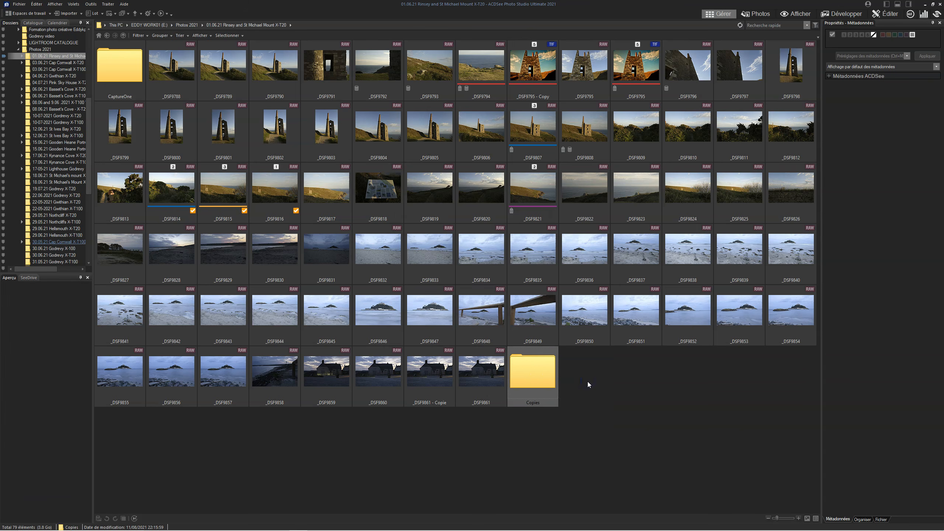
double_click(541, 383)
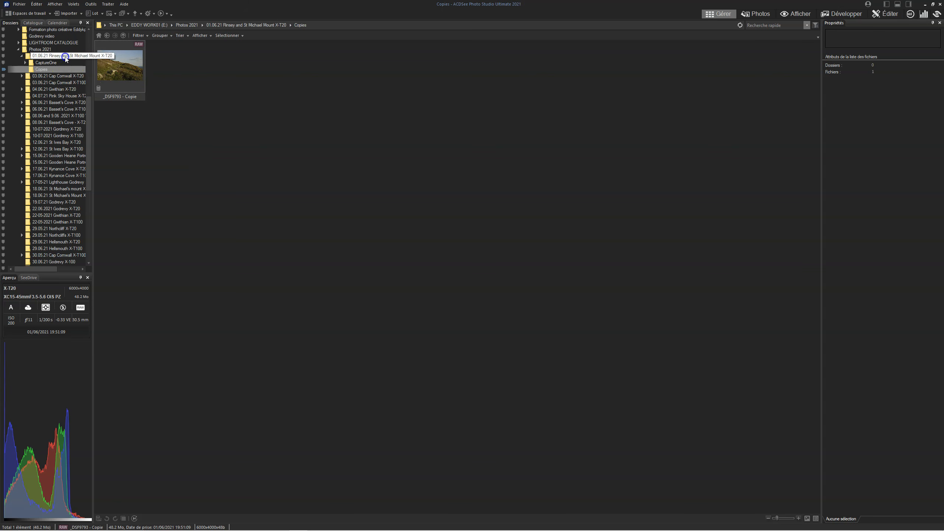
click(65, 58)
click(162, 68)
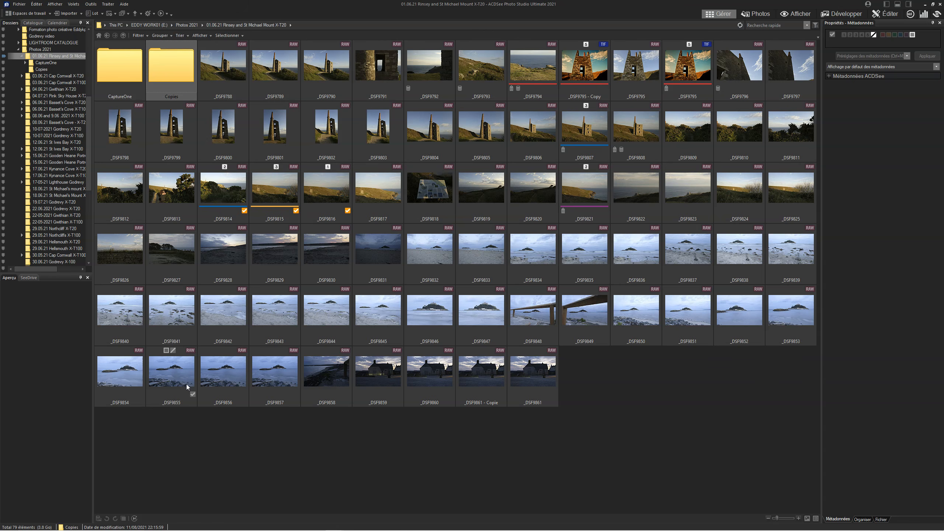
- Create a new image basket below the thumbnails
click(74, 4)
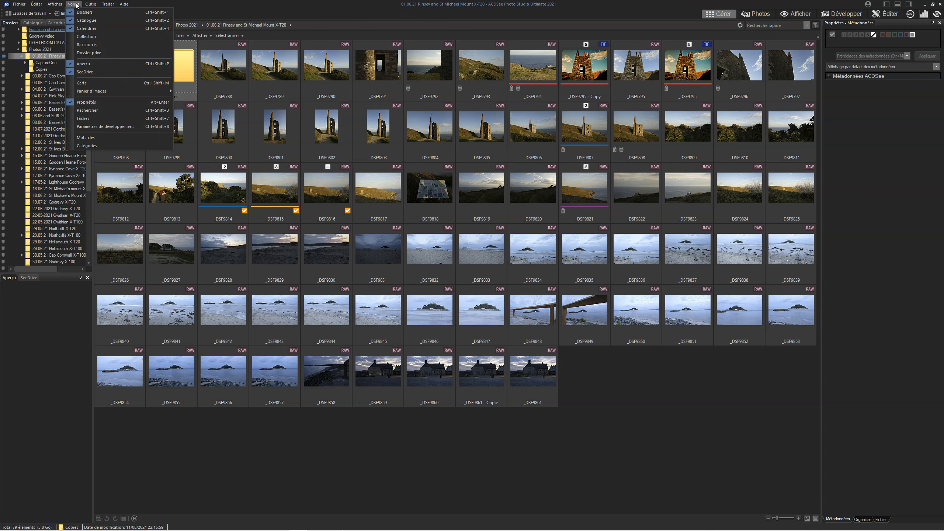
mouse_move(115, 93)
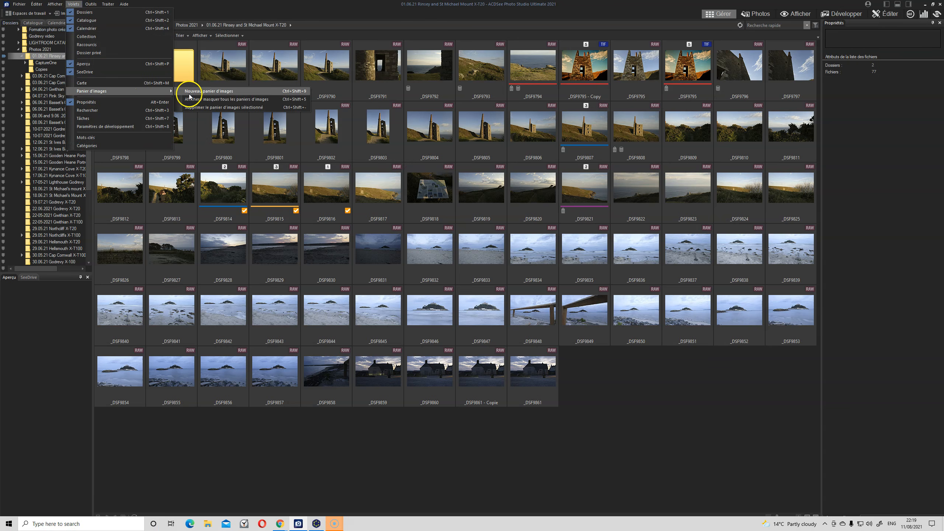
click(189, 93)
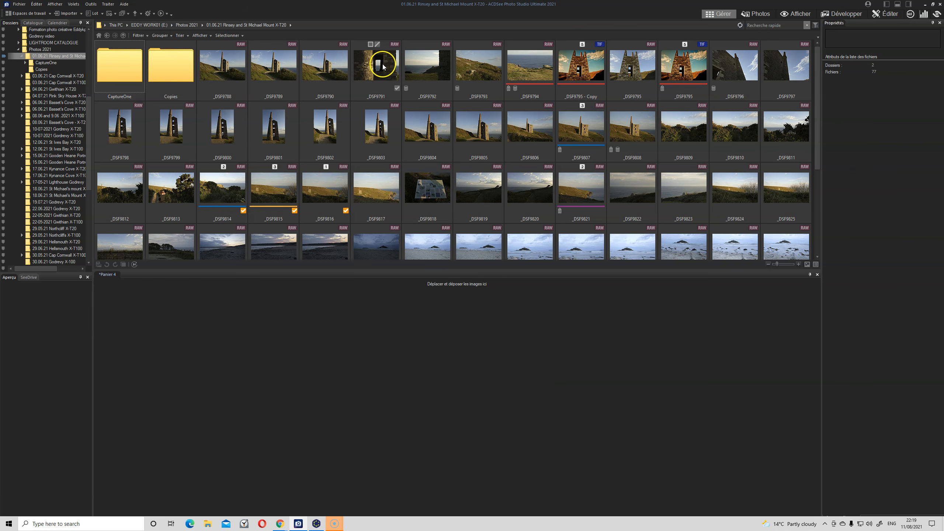
- Add photo _DSF9791 and photo _DSF0109 from the "08.06.21 Basset's Cove - X-T20" folder to the image basket
drag(382, 59, 322, 351)
drag(197, 311, 196, 310)
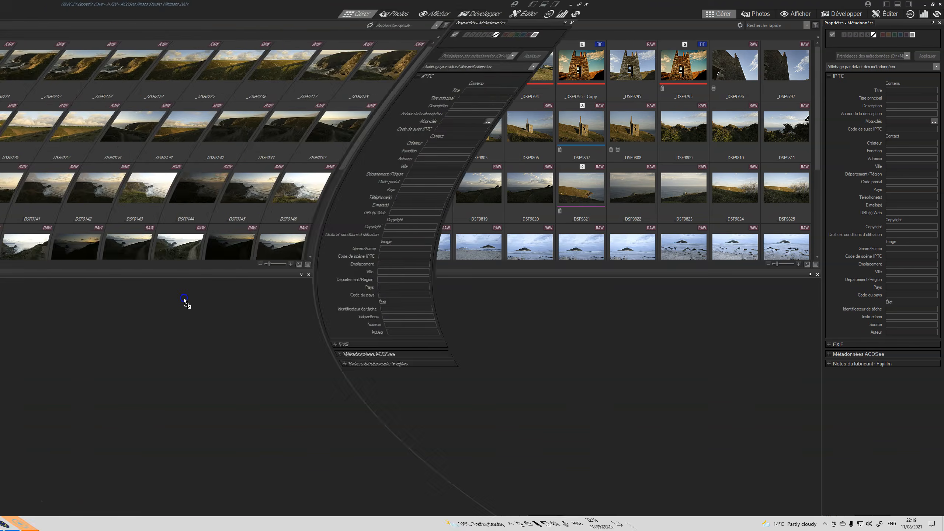
drag(185, 301, 184, 298)
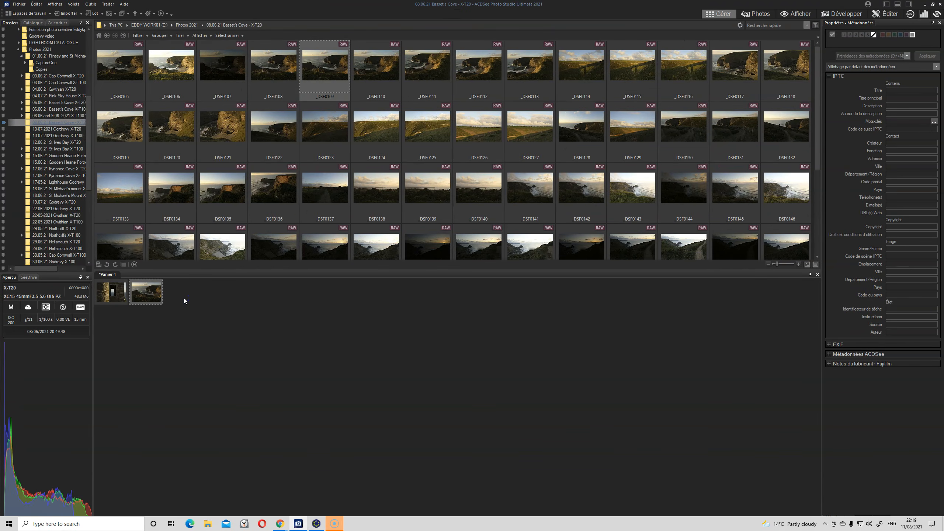
- Add photo _DSF0336 from the "15.06.21 Gooden Heane Portreath X-T20" folder and _DSF0652 from "17.06.21 Kynance Cove X-T20" to the image basket
click(72, 157)
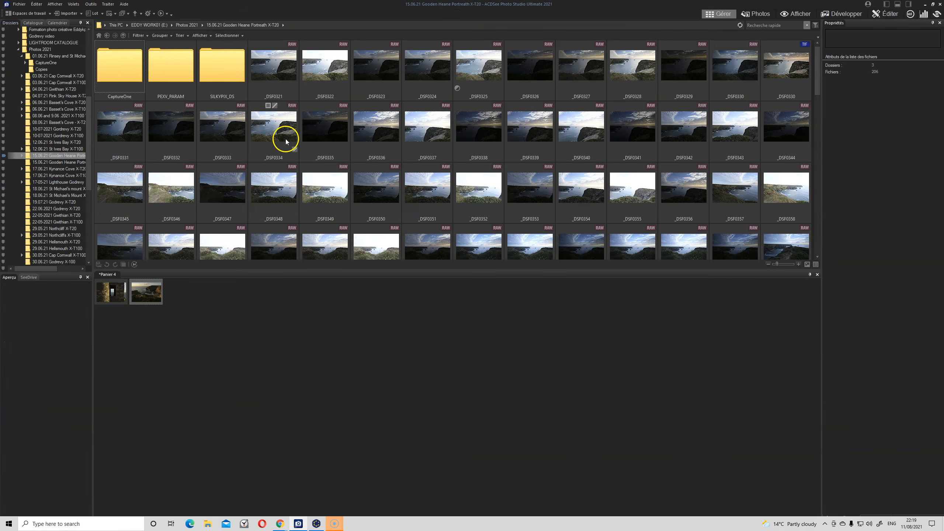
drag(388, 135, 276, 312)
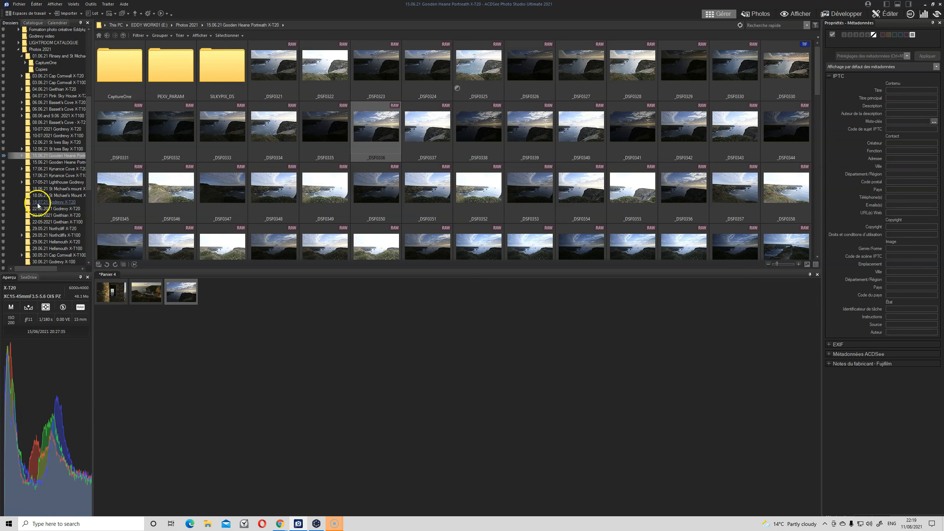
click(52, 169)
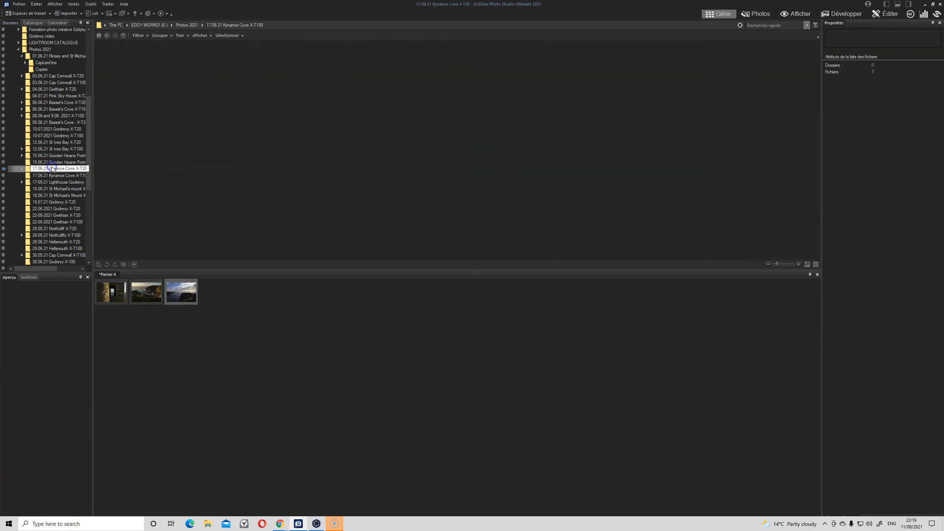
scroll(353, 187, down, 5)
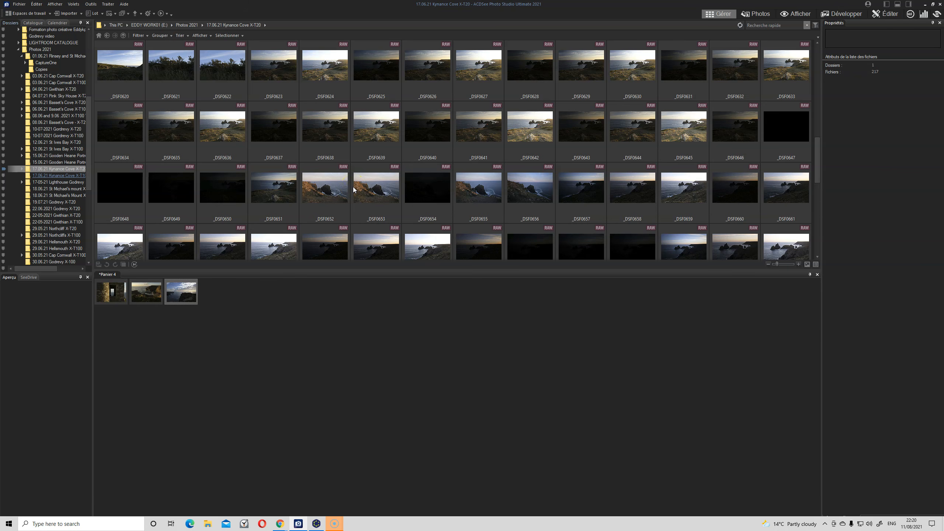
drag(333, 187, 276, 307)
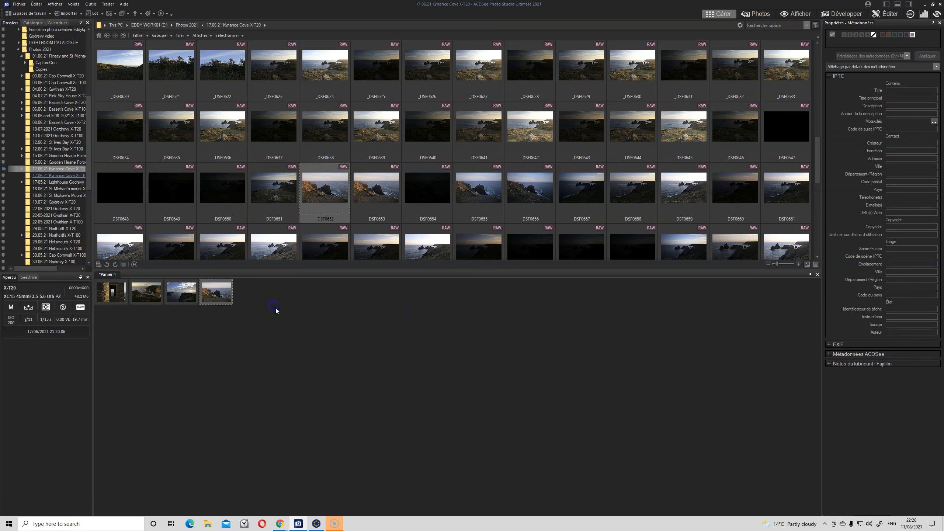
- Add photo _DSF0784 from the "22.06.2021 Godrevy X-T20" folder and _DSF9729 from "29.05.21 Northcliff X-T20" to the image basket
click(49, 209)
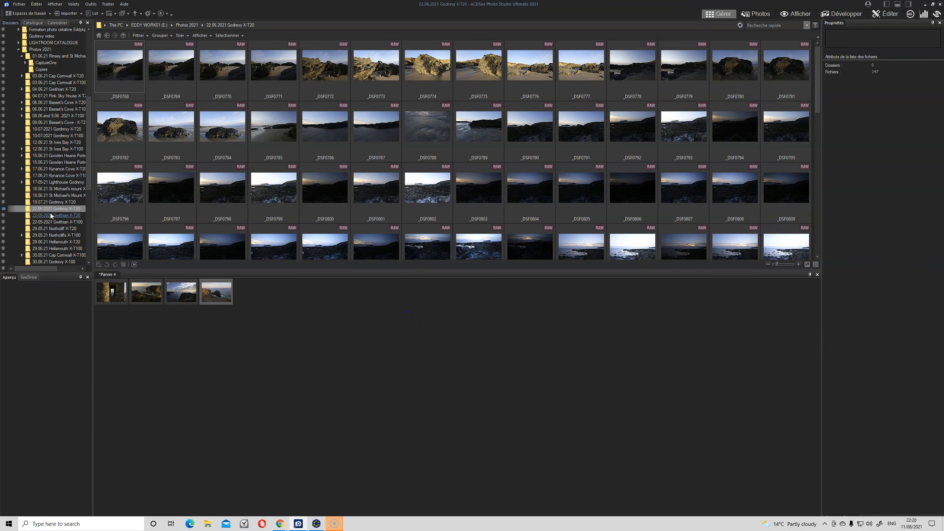
drag(221, 128, 309, 305)
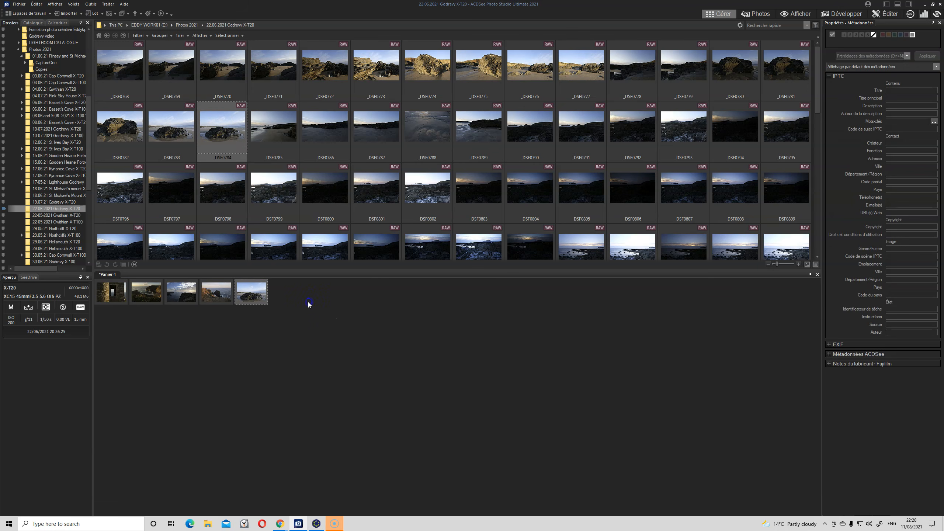
click(66, 228)
drag(226, 241, 308, 303)
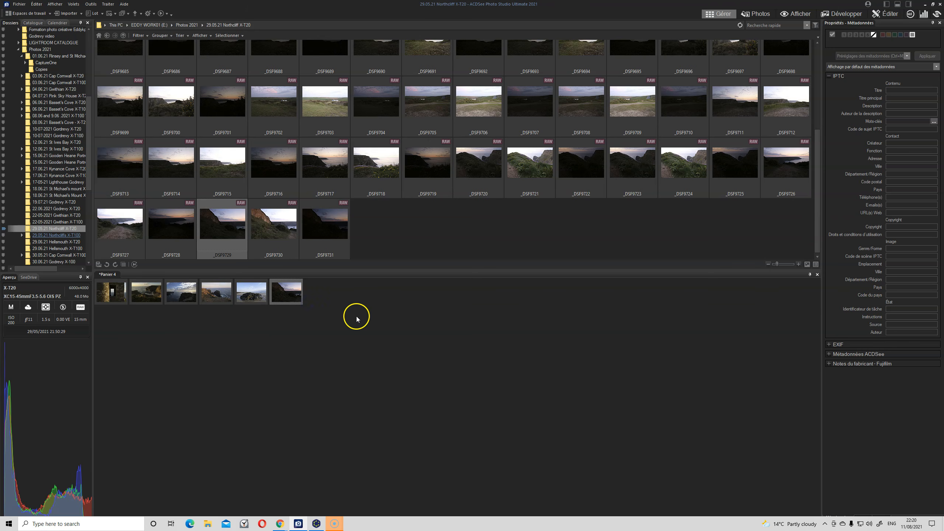
- View the basket photos one by one at full size, starting with and returning to the stone window photo _DSF9791
click(115, 301)
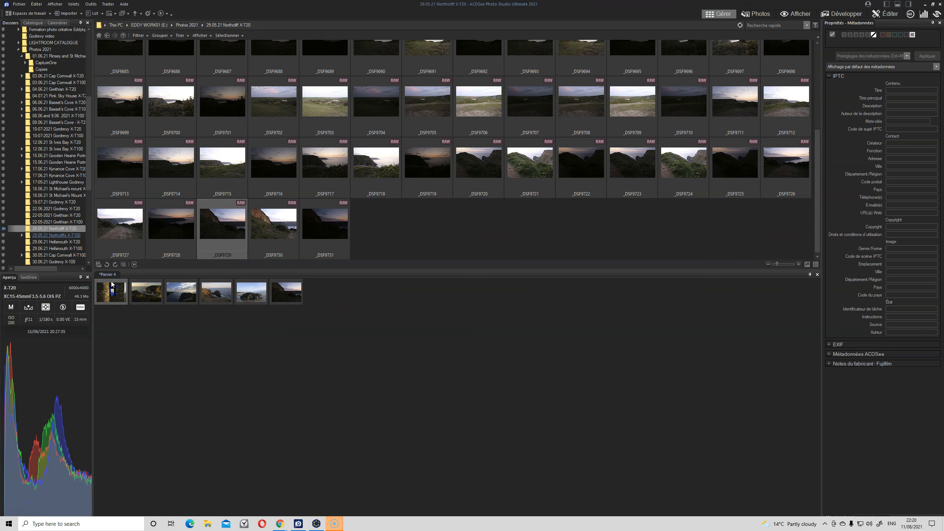
click(802, 12)
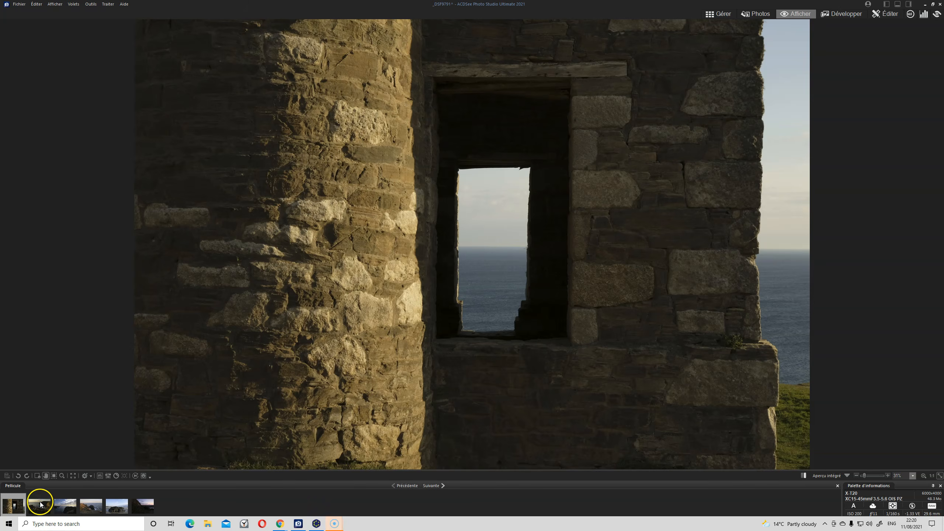
click(41, 505)
click(66, 503)
click(91, 505)
click(119, 505)
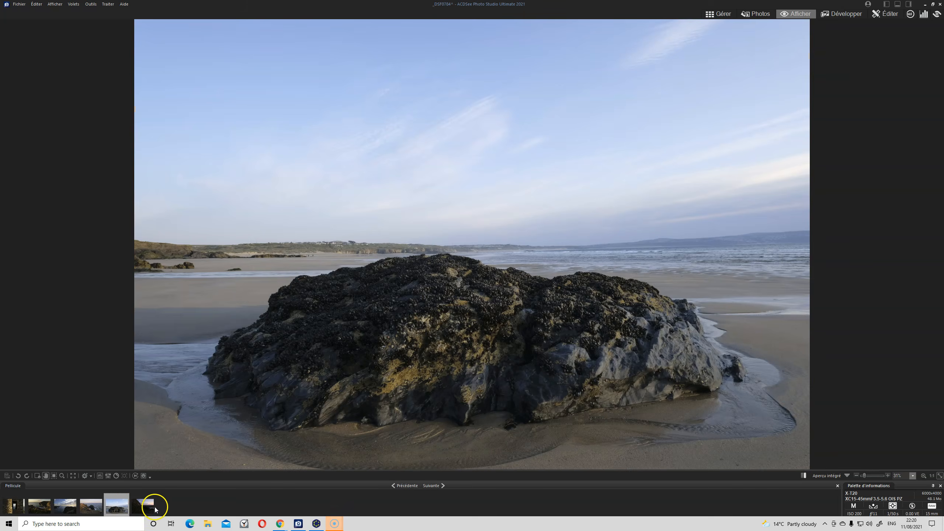
click(150, 506)
click(124, 504)
click(91, 505)
click(65, 505)
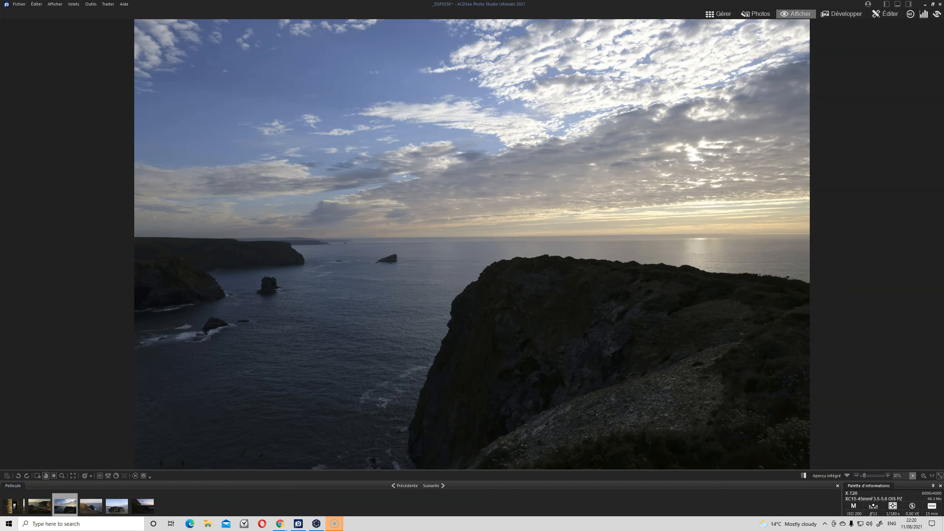
click(11, 504)
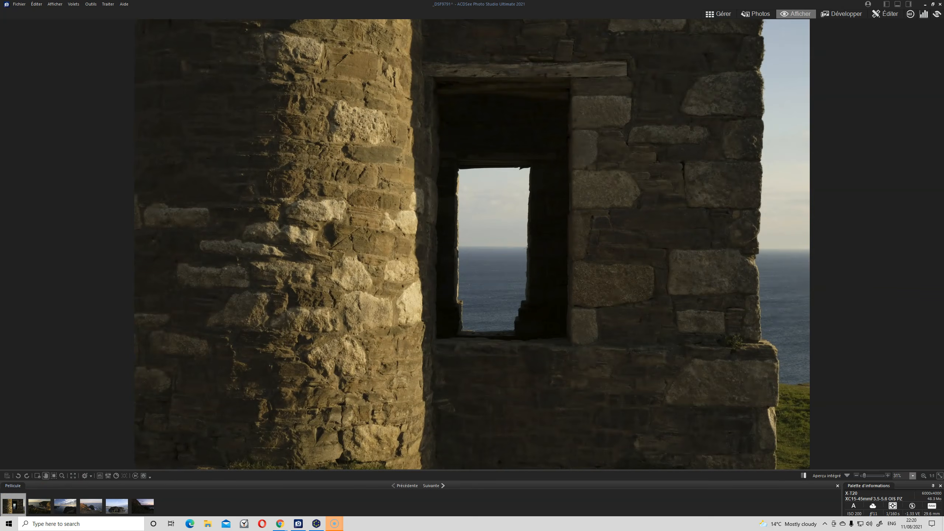
- Develop photo _DSF9791 with its lens profile enabled, setting fill light (Lumière d'appoint) to 37 and highlights (Rehauts) to 97
click(846, 15)
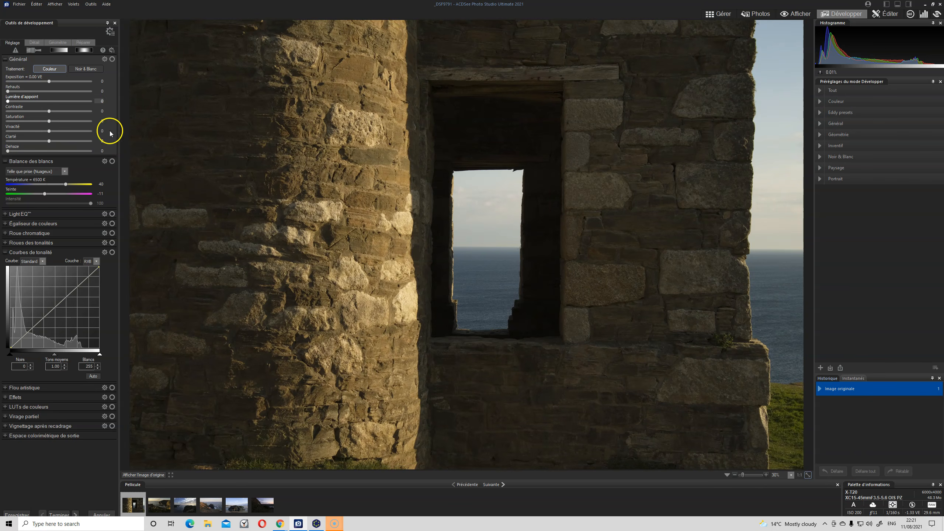
click(52, 43)
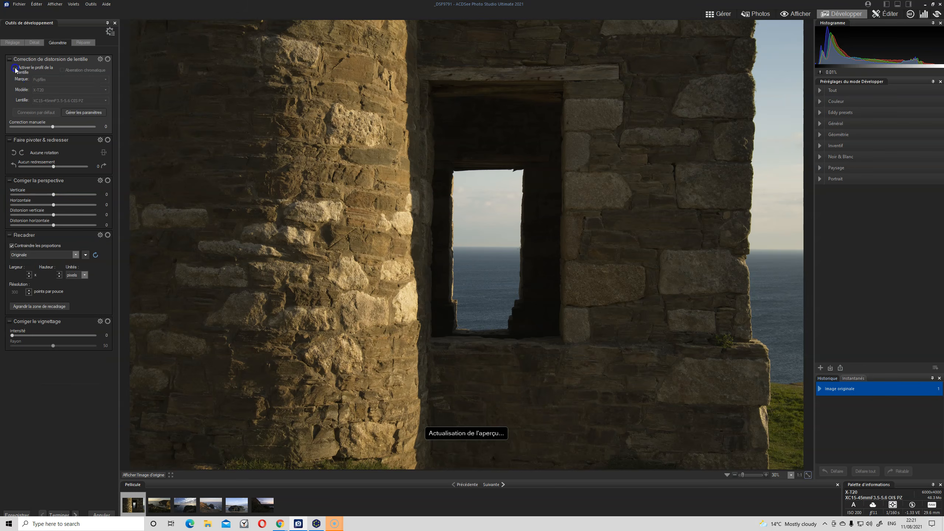
click(15, 70)
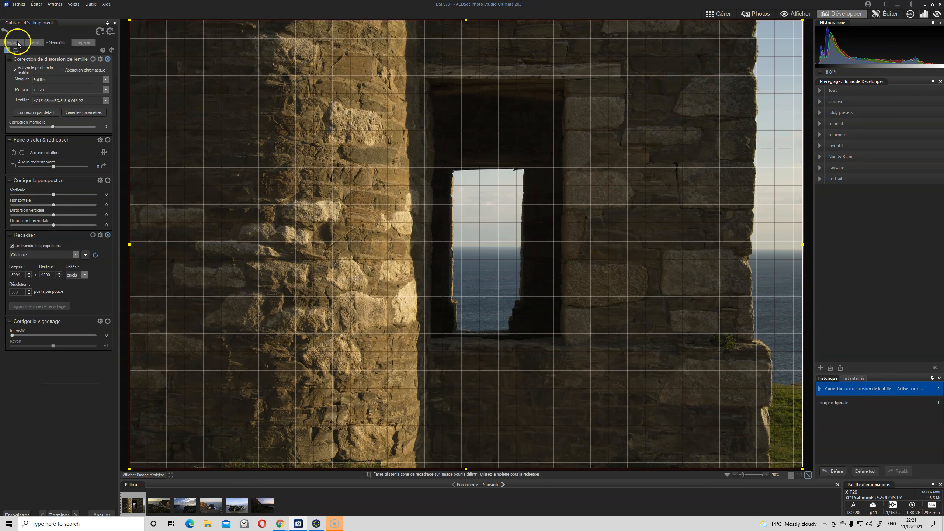
click(17, 43)
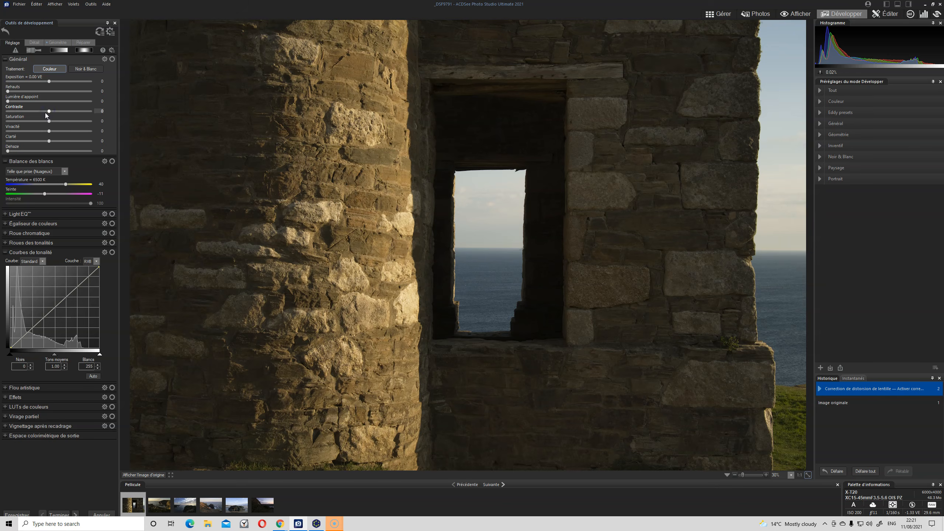
drag(8, 101, 48, 91)
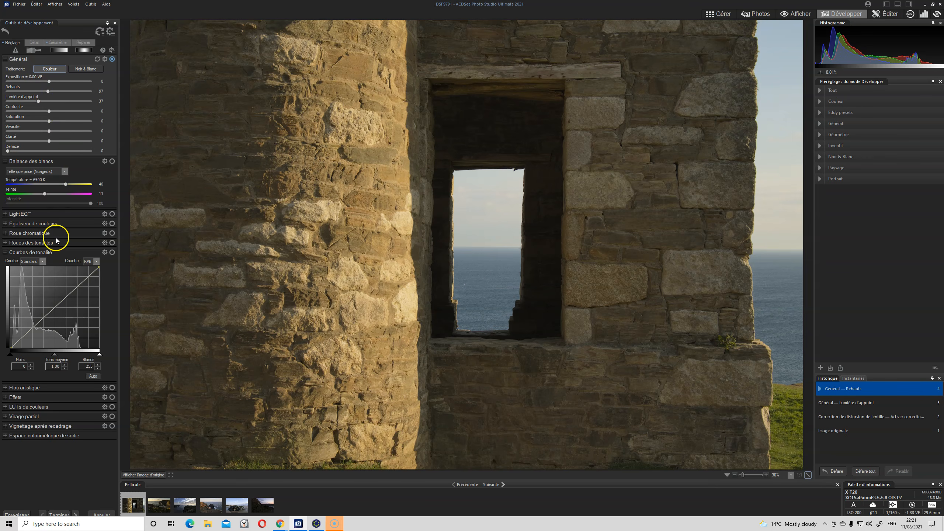
- Straighten the photo 0.5 degrees to the left by aligning it with the sea horizon
click(56, 43)
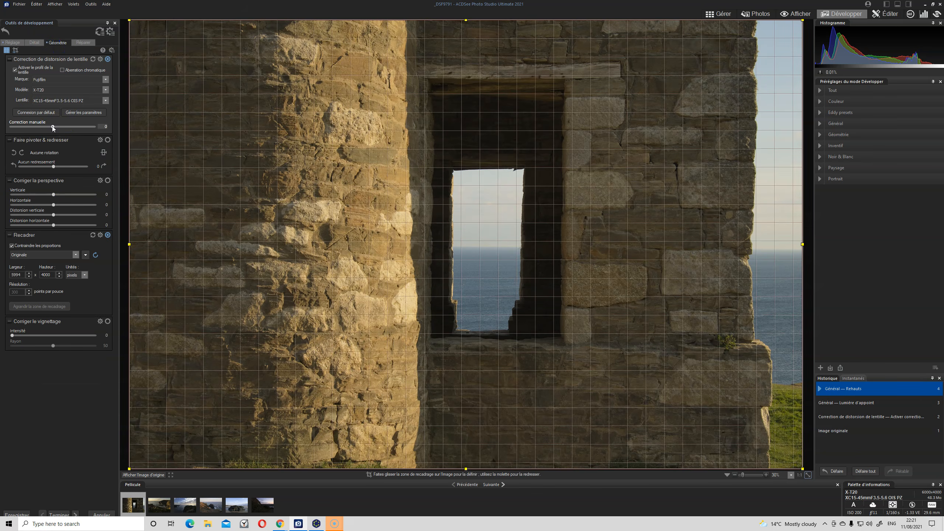
drag(53, 169, 51, 168)
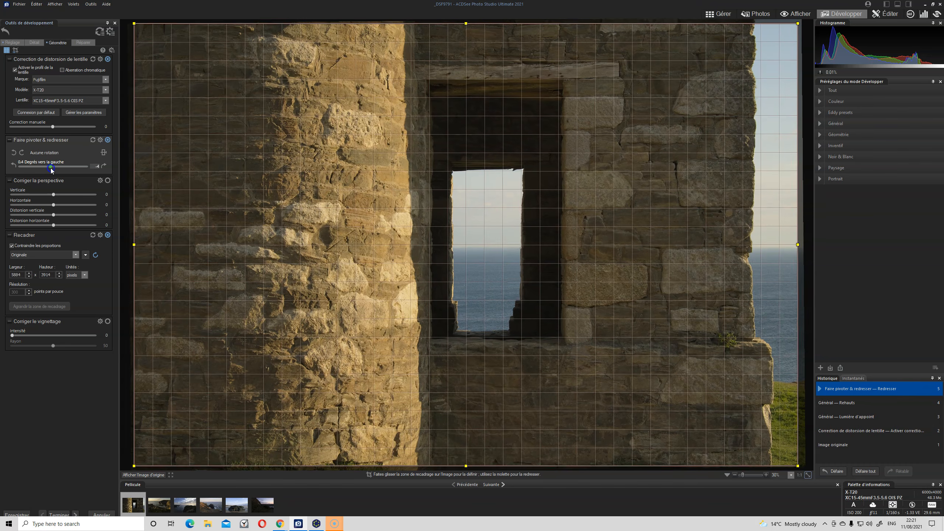
click(104, 152)
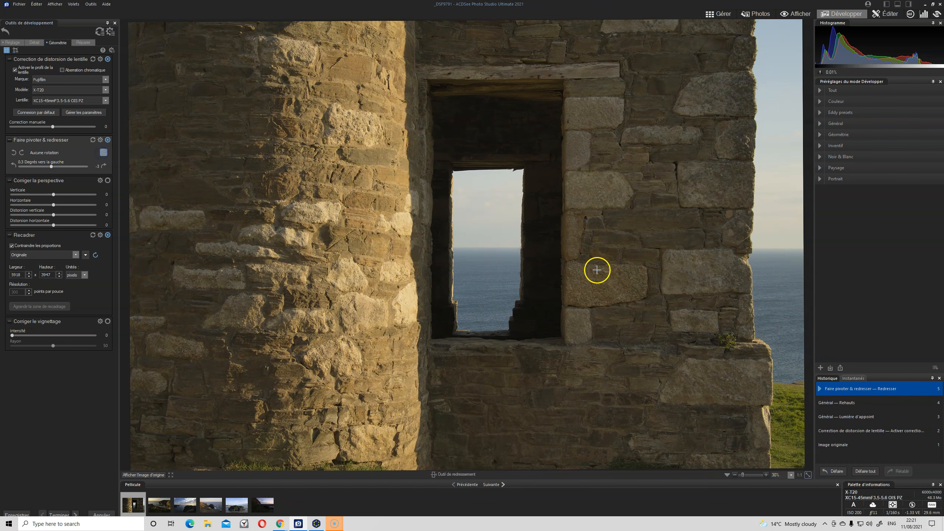
drag(462, 247, 896, 250)
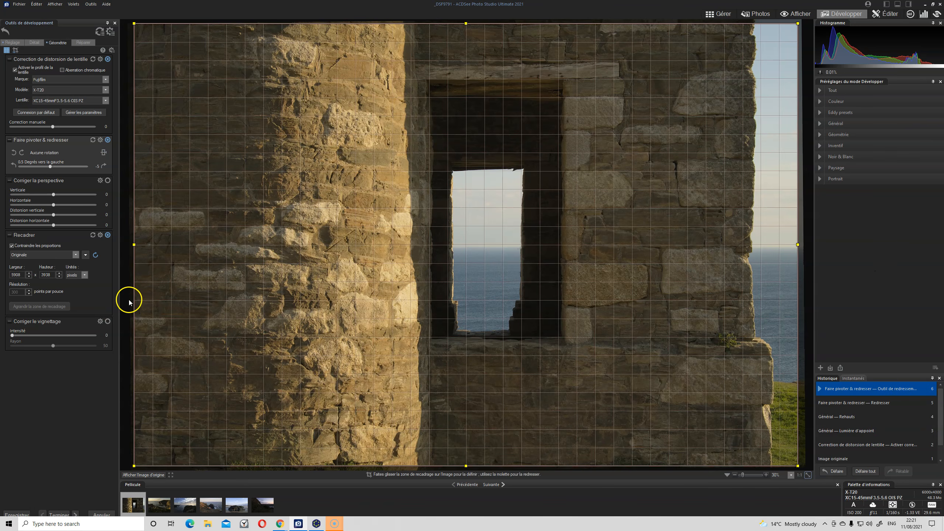
- Set contrast to 13, saturation to 10, vibrance to 29 and clarity to 24, and save the developed photo
click(13, 42)
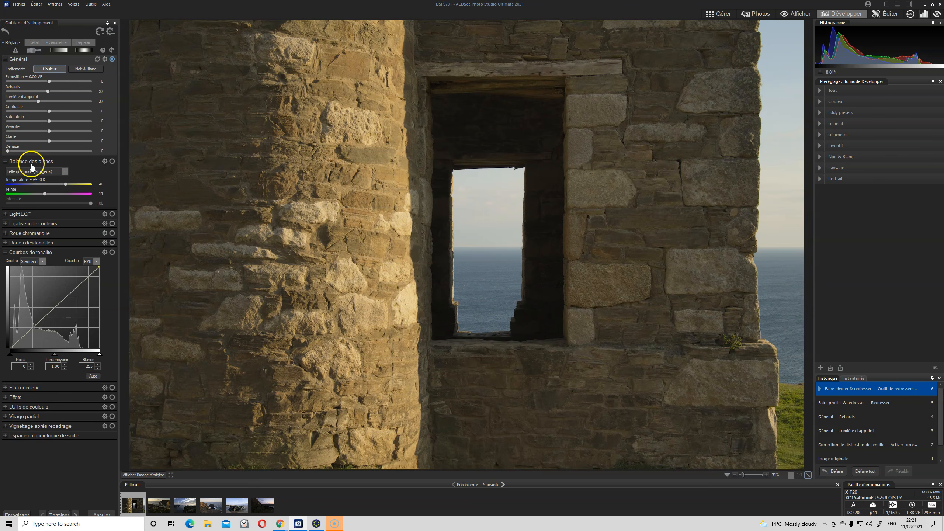
drag(48, 141, 56, 113)
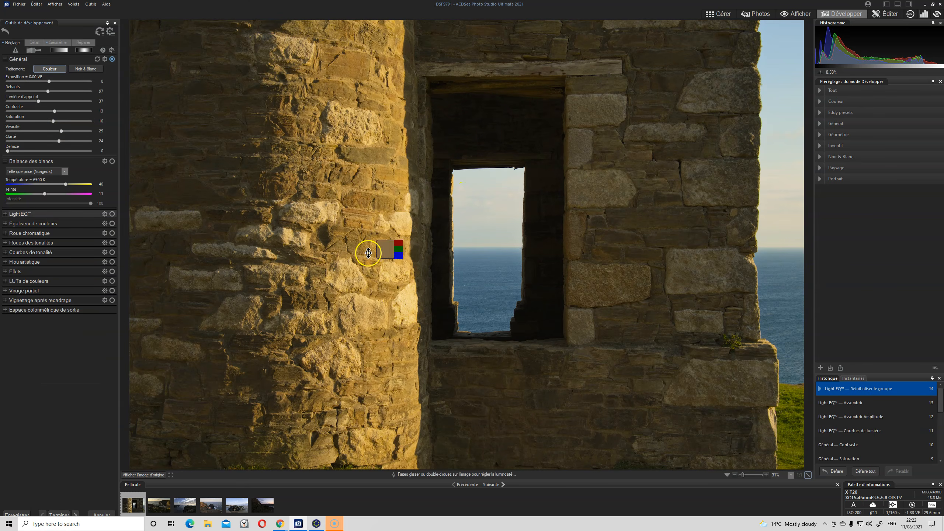
click(60, 515)
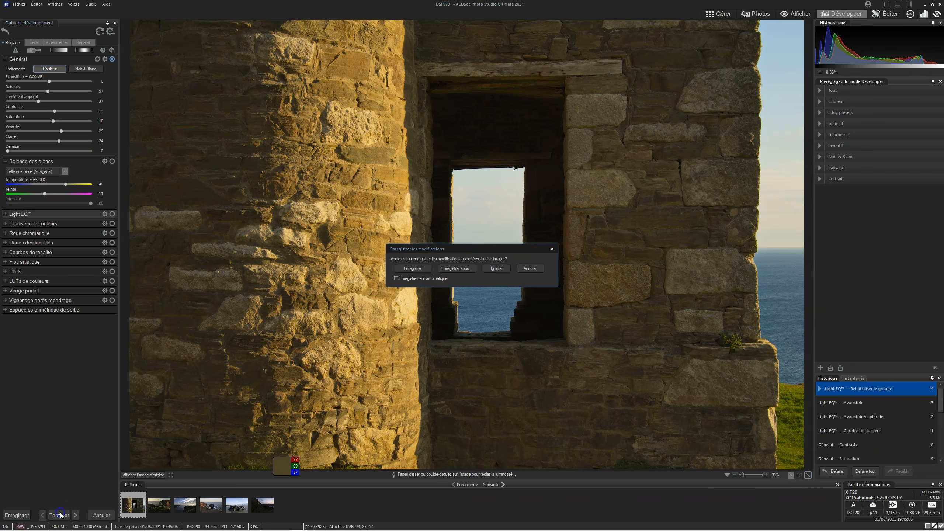
click(405, 268)
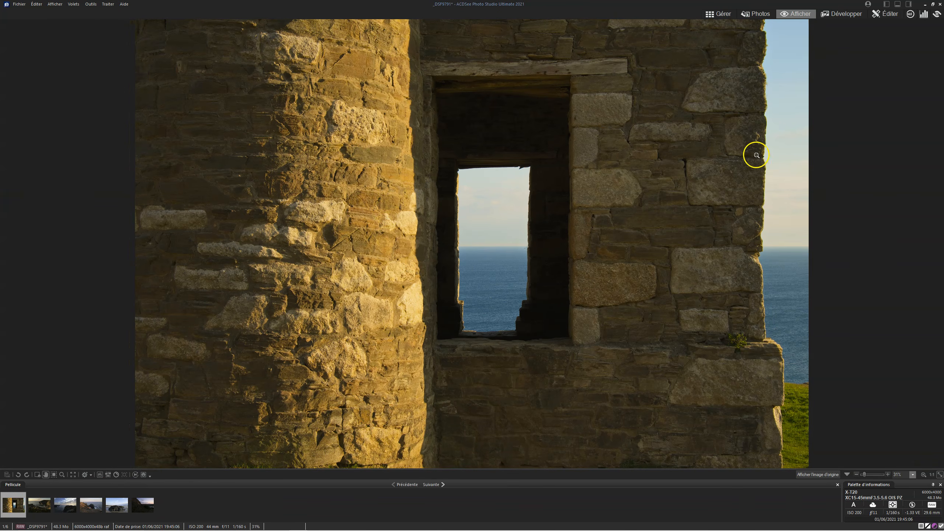
- Move the developed photo _DSF9791 from the basket into the Copies folder and check both the parent folder and Copies
click(716, 15)
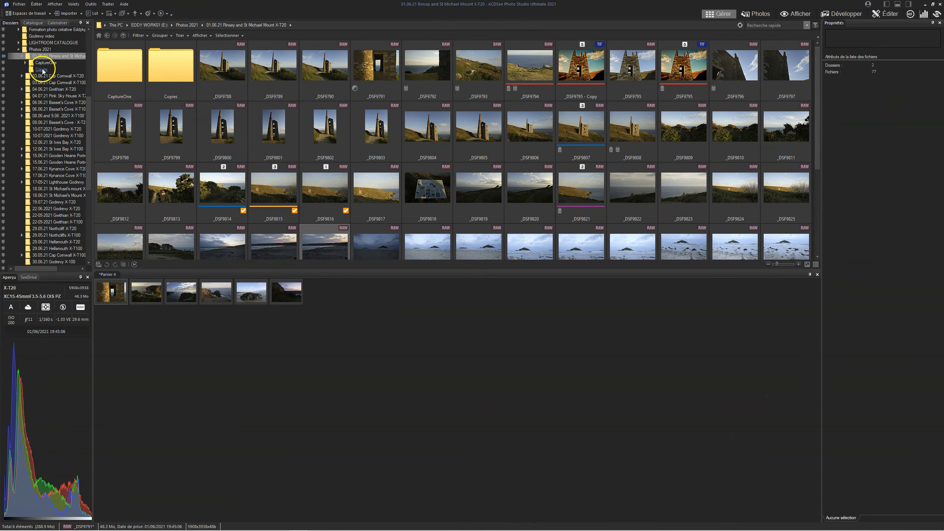
click(43, 69)
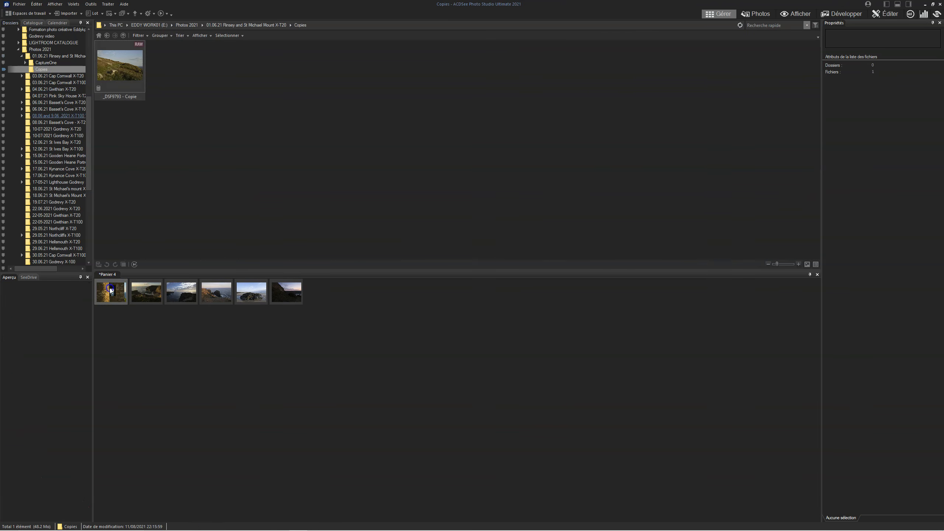
drag(258, 85, 258, 82)
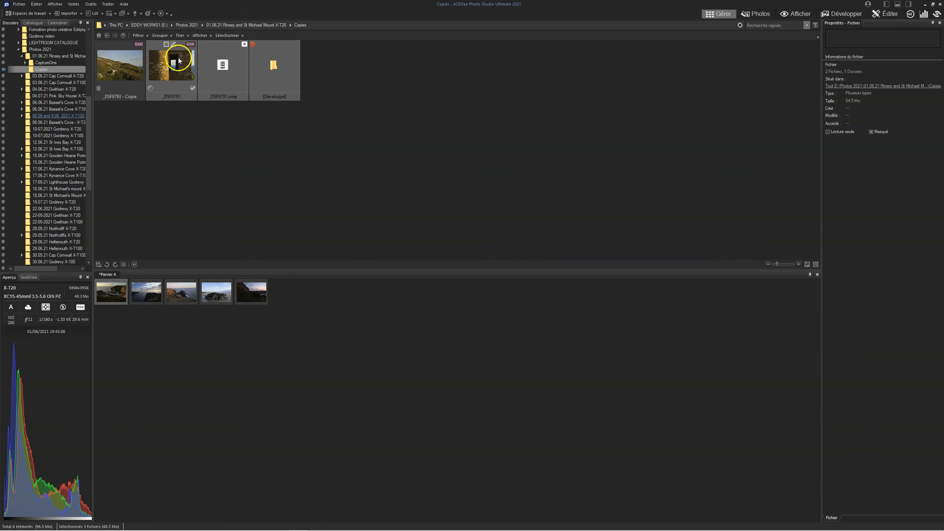
click(59, 56)
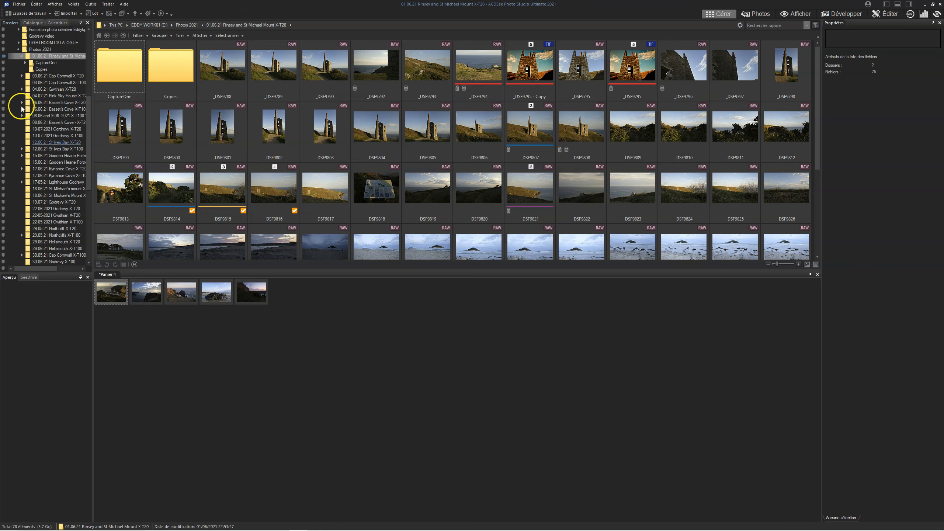
click(42, 70)
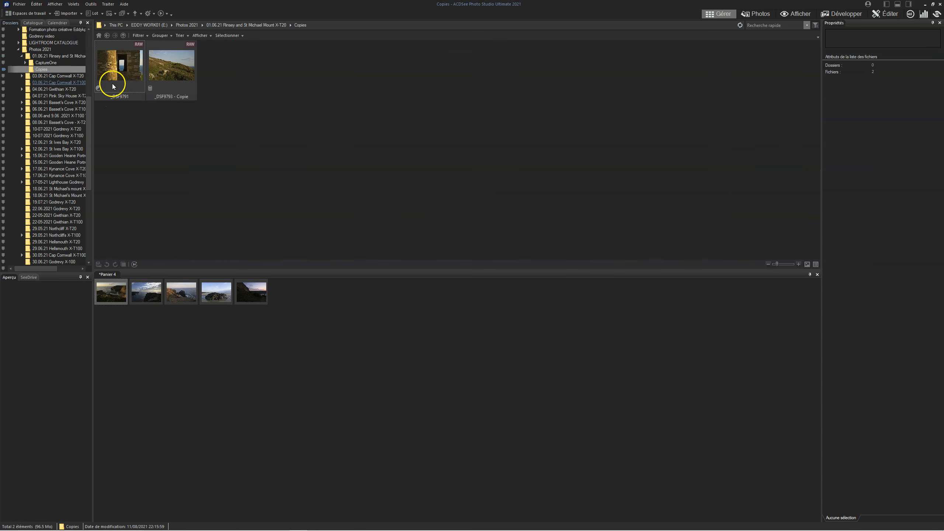
- Add _DSF9791 from Copies to the basket again and move it from there back into the "01.06.21 Rinsey and St Michael Mount X-T20" folder
mouse_move(134, 97)
mouse_down()
mouse_move(164, 174)
mouse_move(293, 300)
mouse_up()
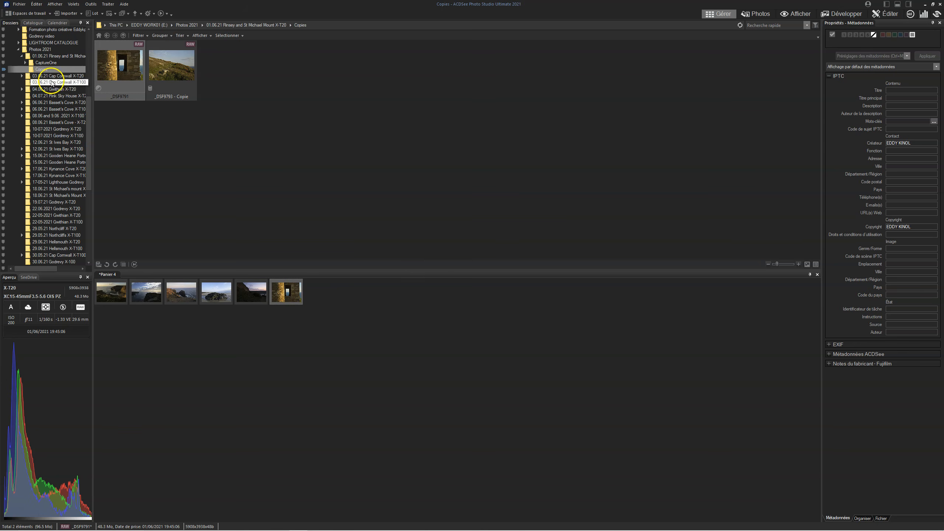
click(56, 56)
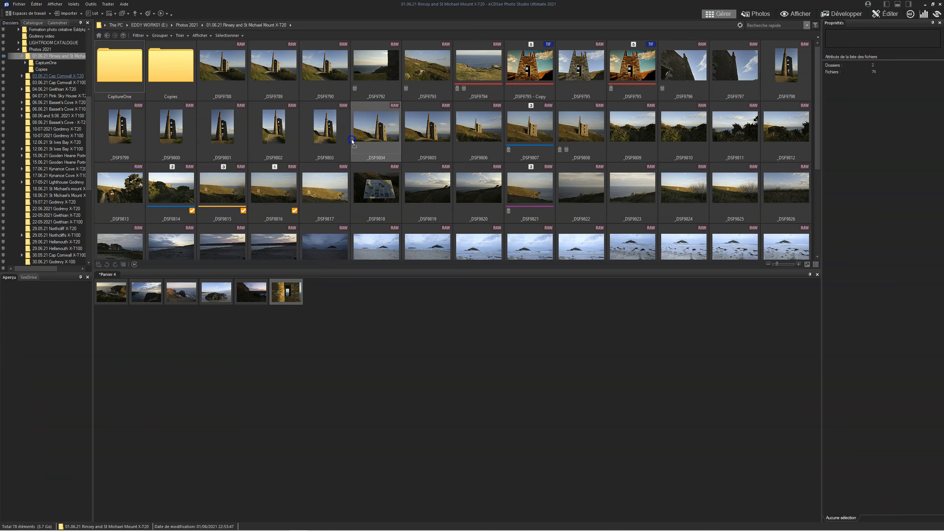
drag(397, 80, 401, 75)
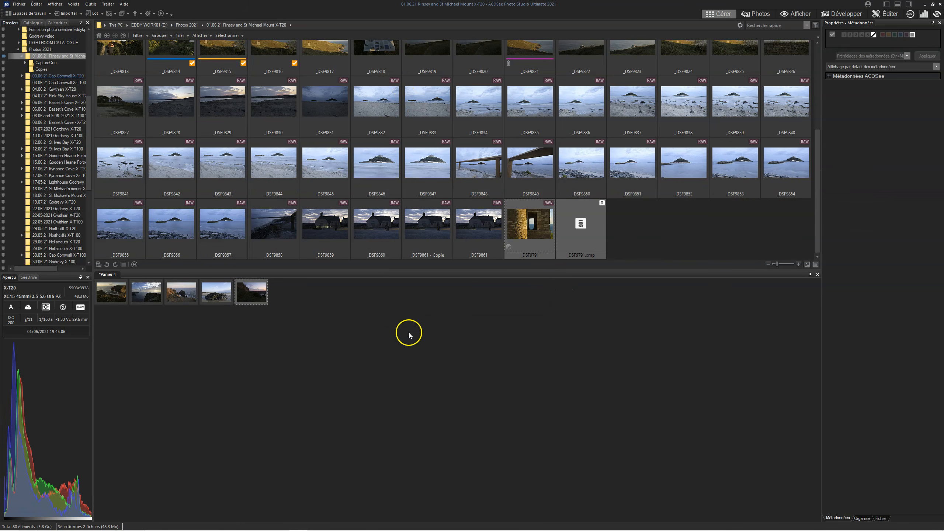
scroll(449, 181, up, 3)
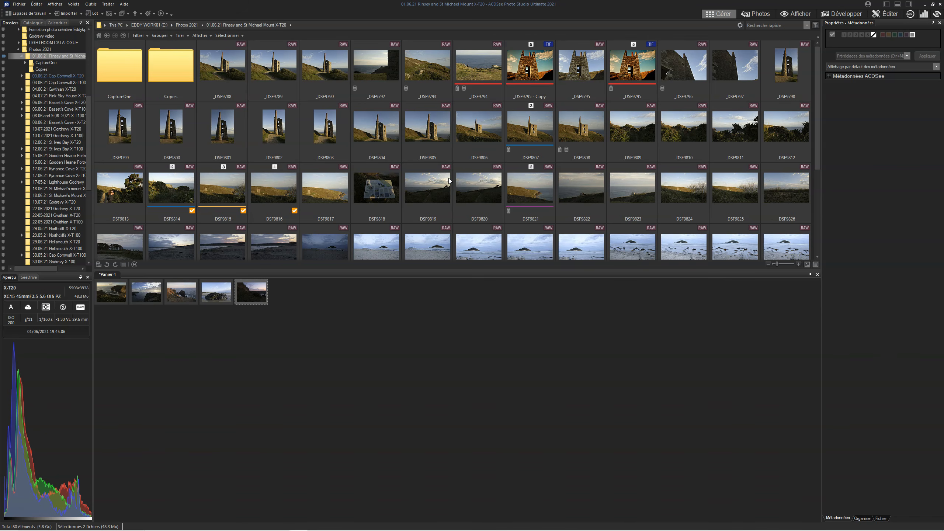
- Check the "01.06.21 Rinsey and St Michael Mount X-T20" folder and its Copies subfolder for the moved photo _DSF9791
scroll(449, 181, down, 3)
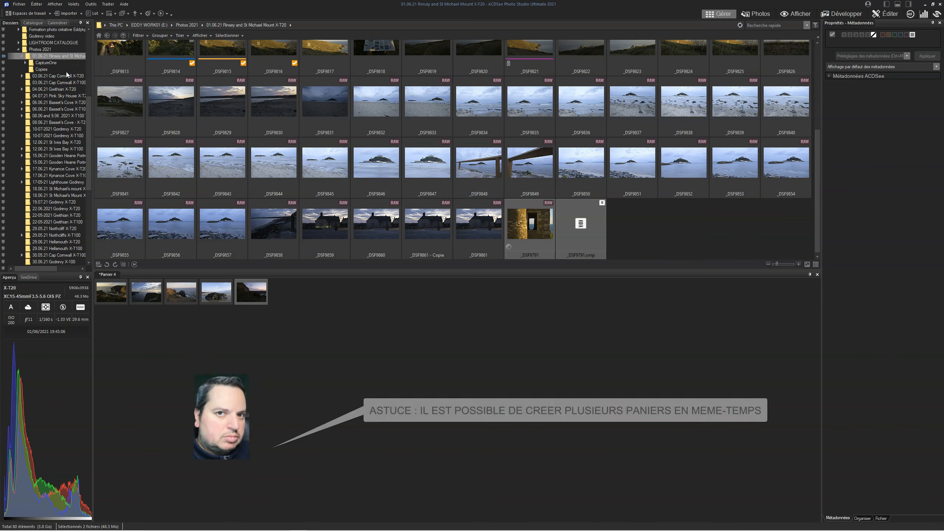
click(46, 70)
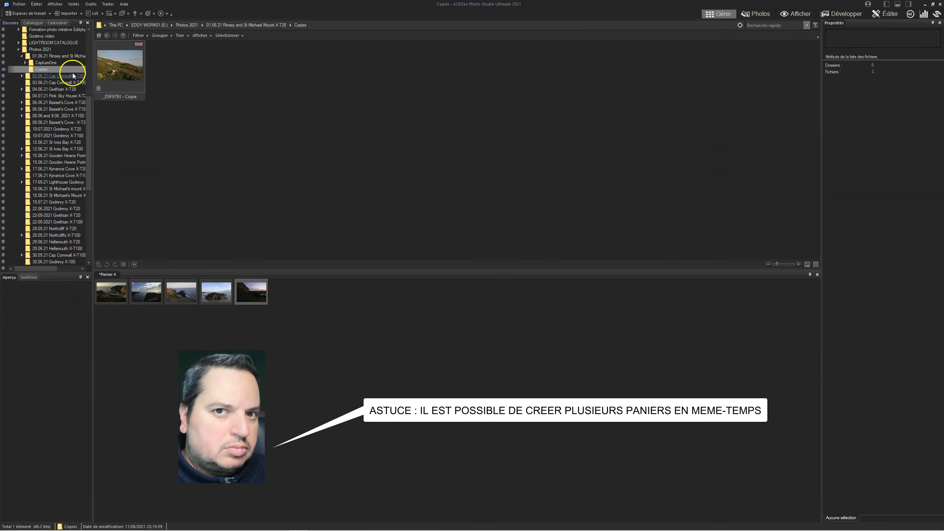
click(60, 55)
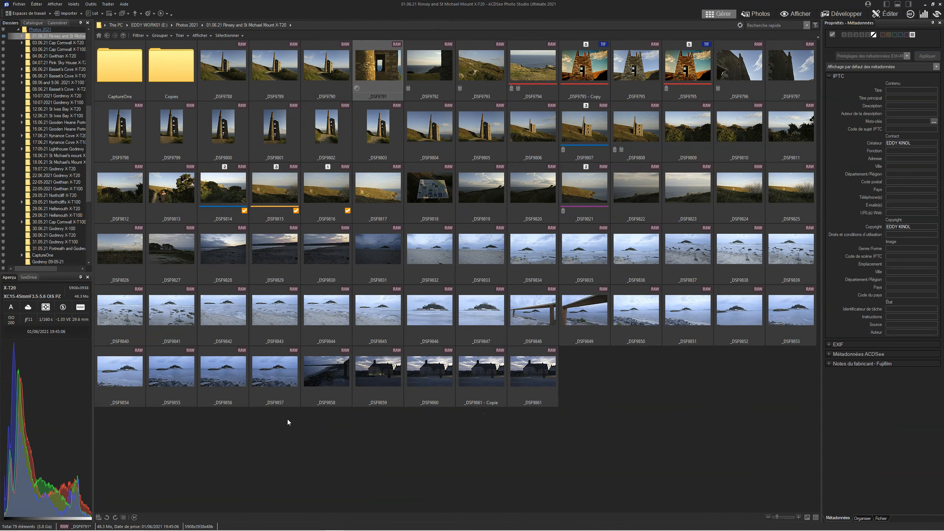
- Show the Collection pane and create a top-level collection set named "ISO"
click(73, 4)
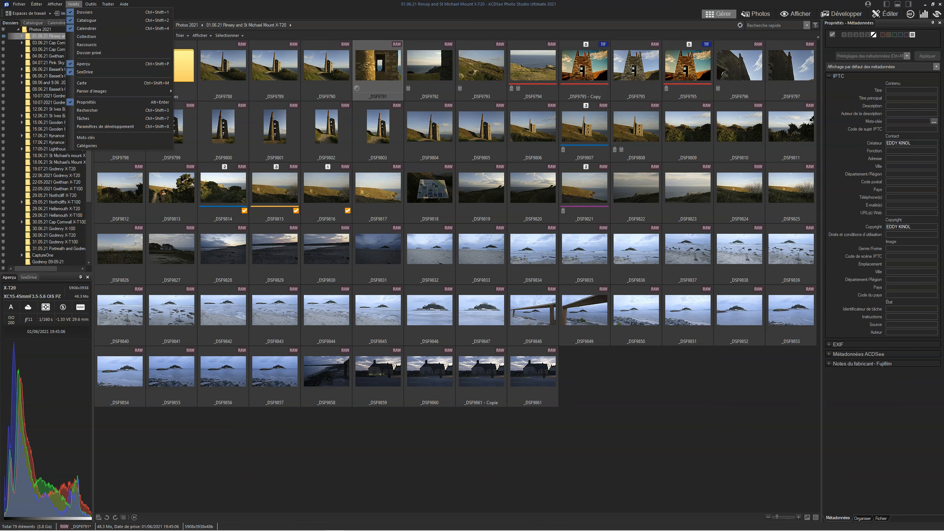
click(87, 36)
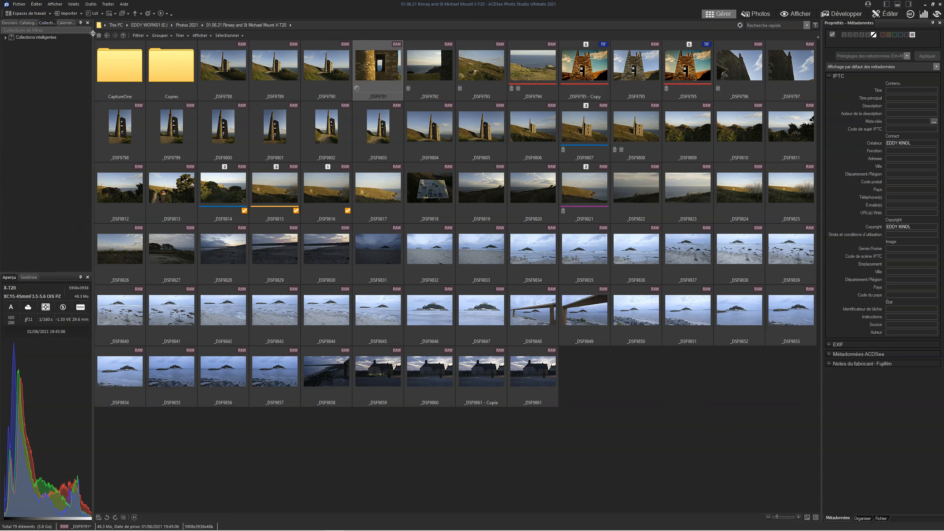
right_click(25, 62)
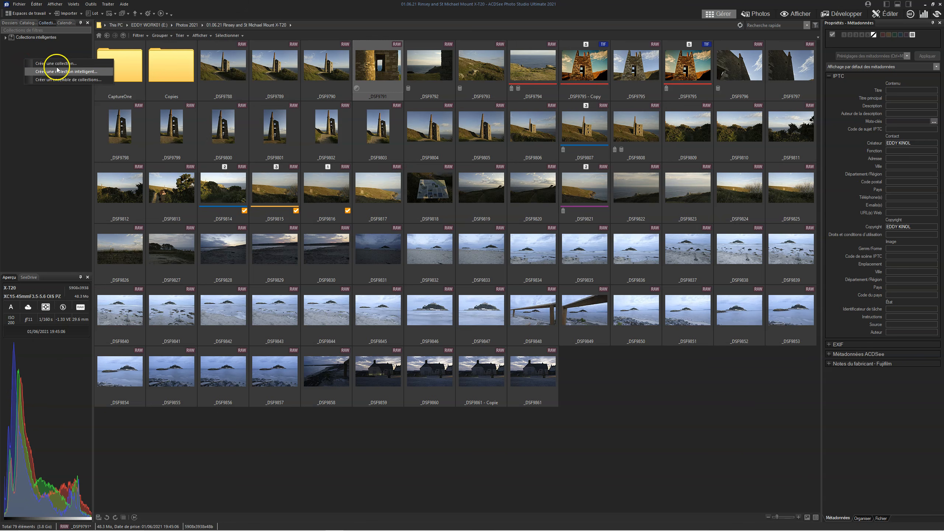
click(62, 81)
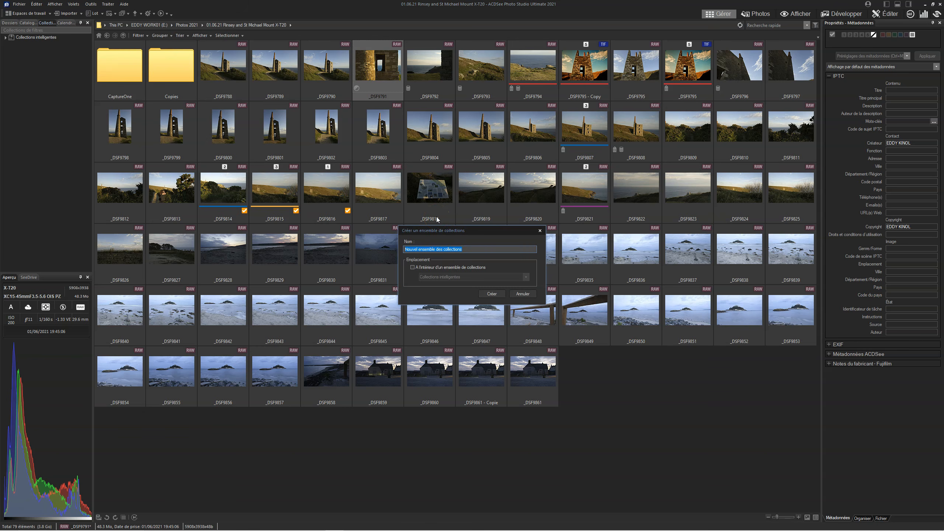
key(BackSpace)
text(ISO)
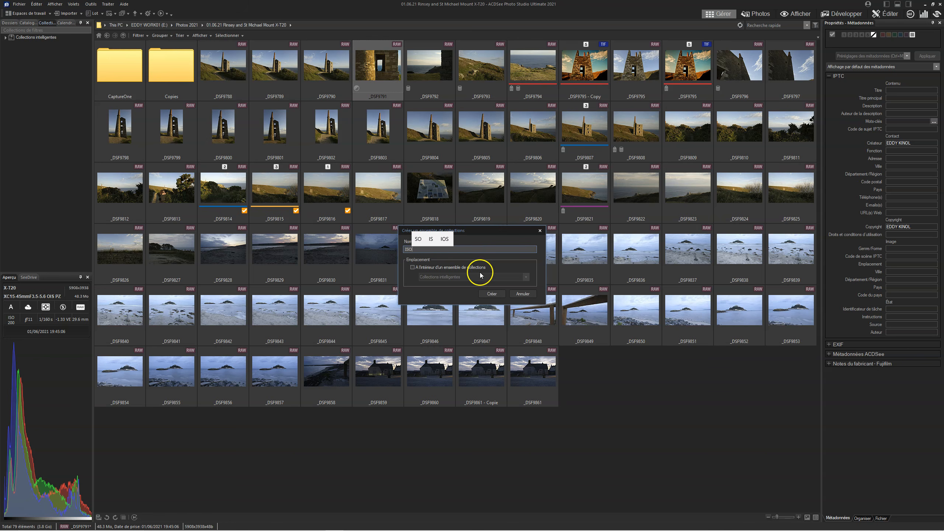
click(491, 294)
- Start a new smart collection inside the ISO collection set and name it "Iso 3200"
right_click(21, 44)
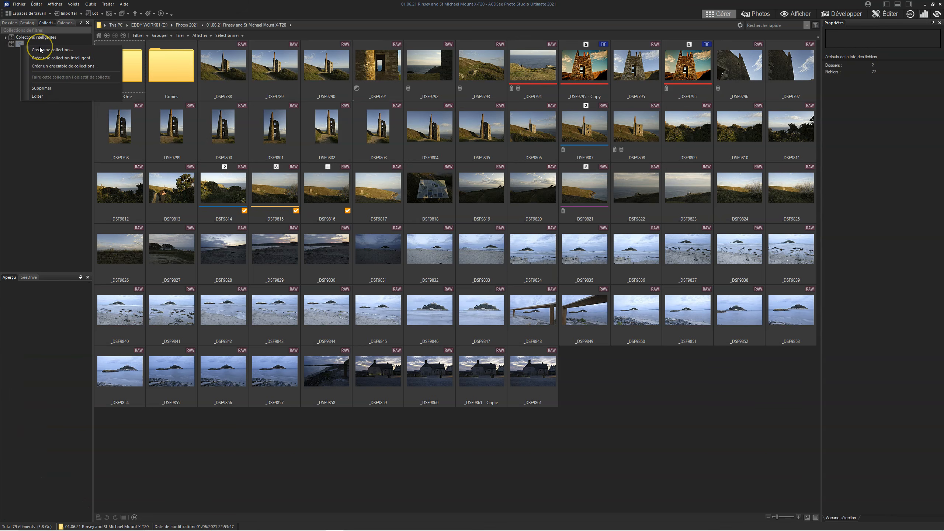
click(53, 50)
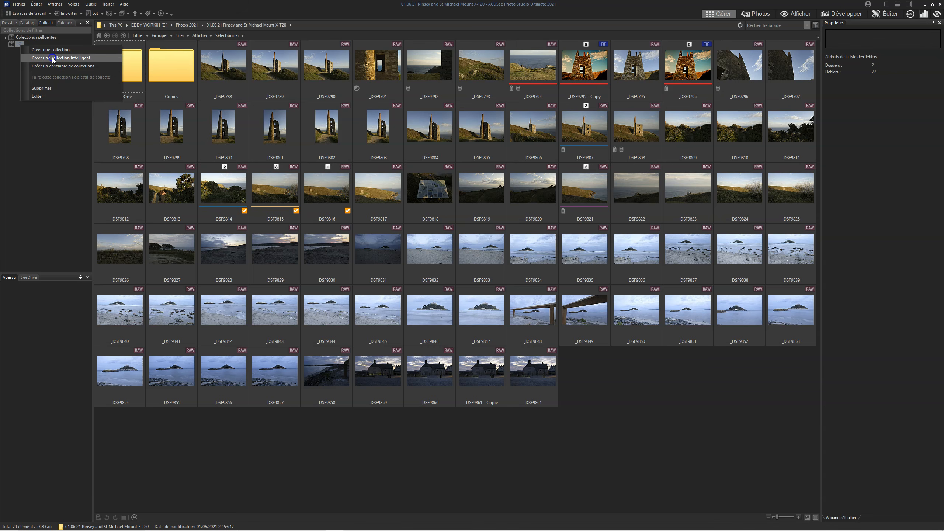
click(52, 58)
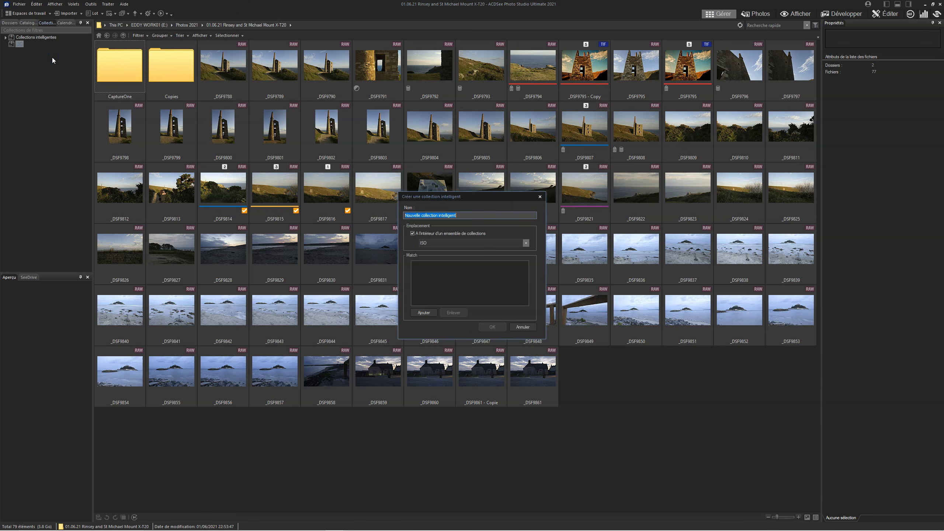
text(Iso 3200)
- Add the EXIF camera property ISO as the match criterion, set it to 3200, and create the smart collection
click(423, 313)
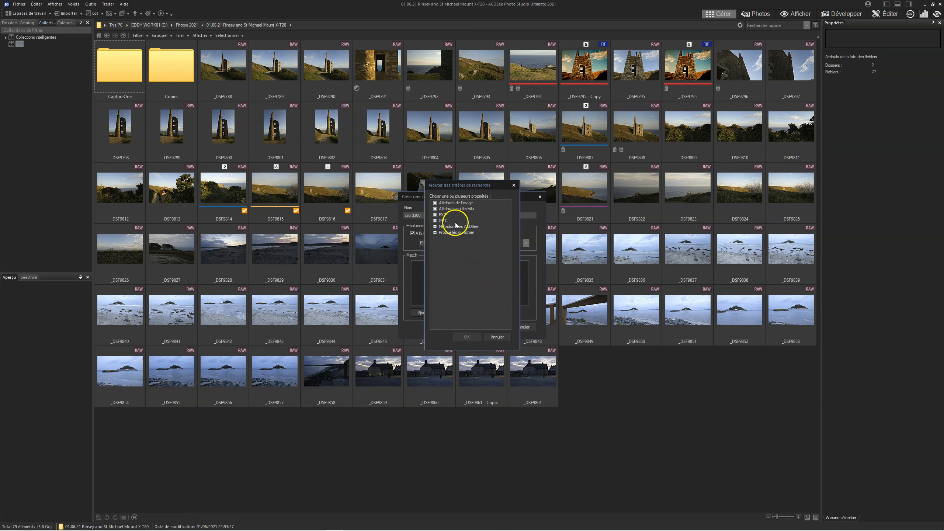
click(435, 215)
click(441, 238)
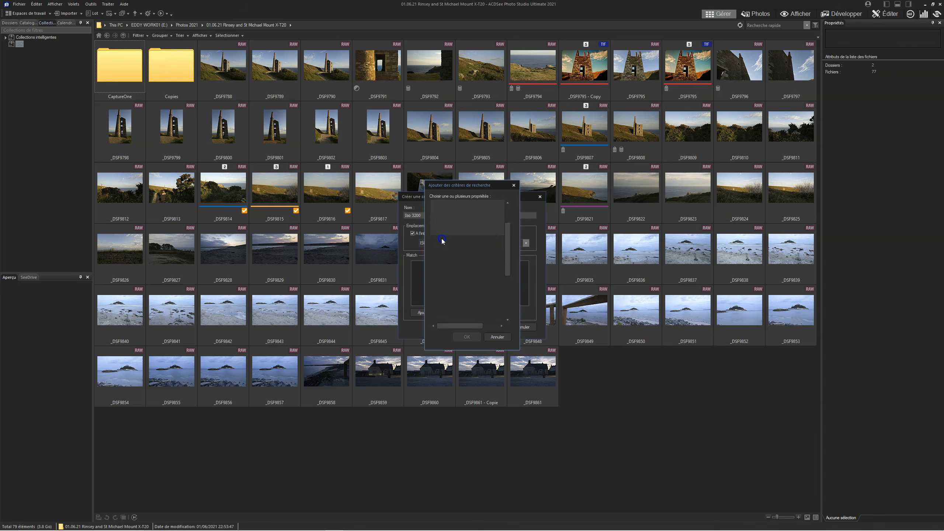
click(456, 268)
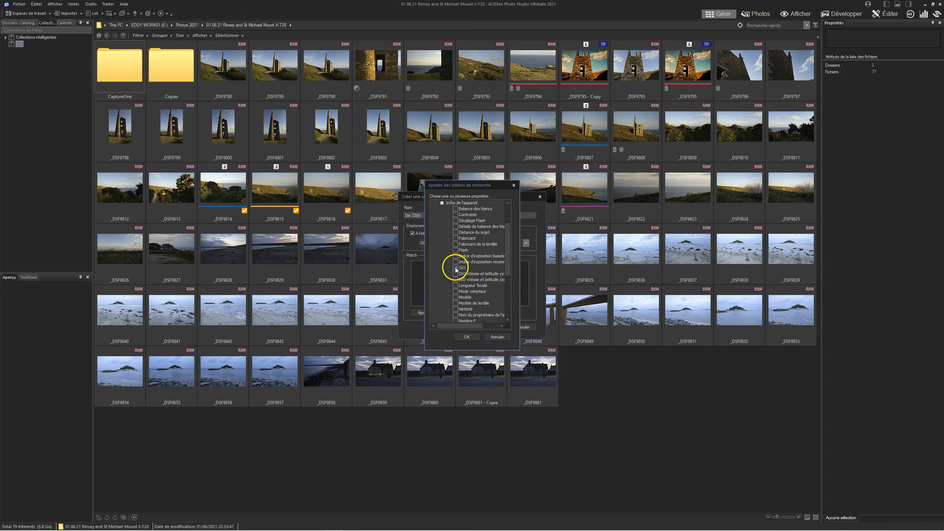
click(467, 337)
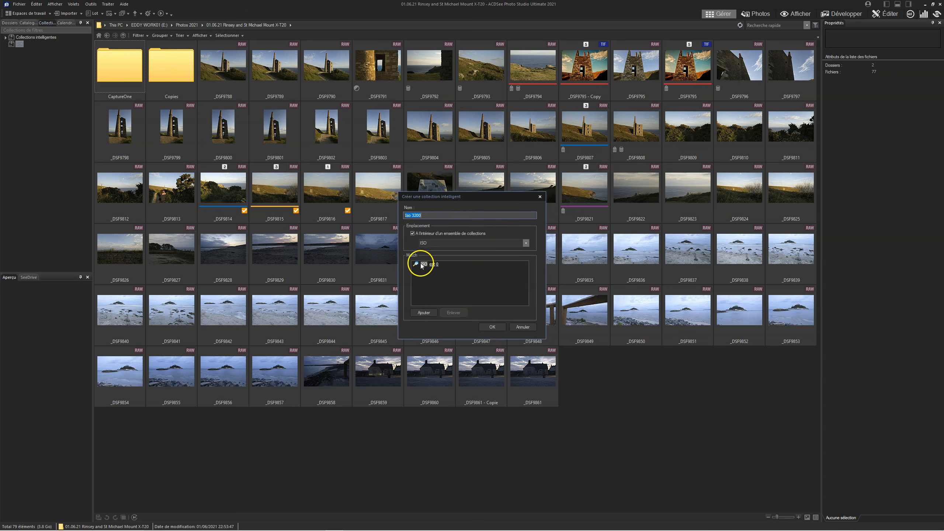
click(438, 264)
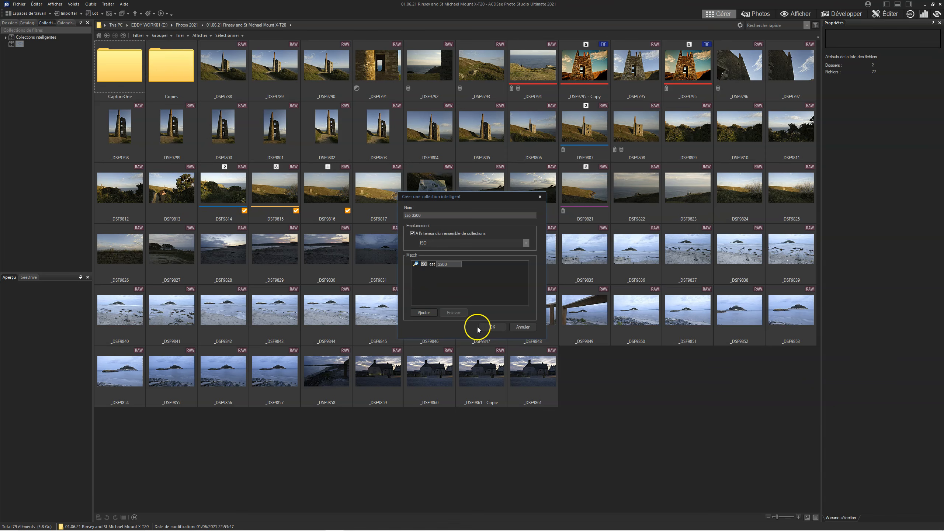
click(488, 327)
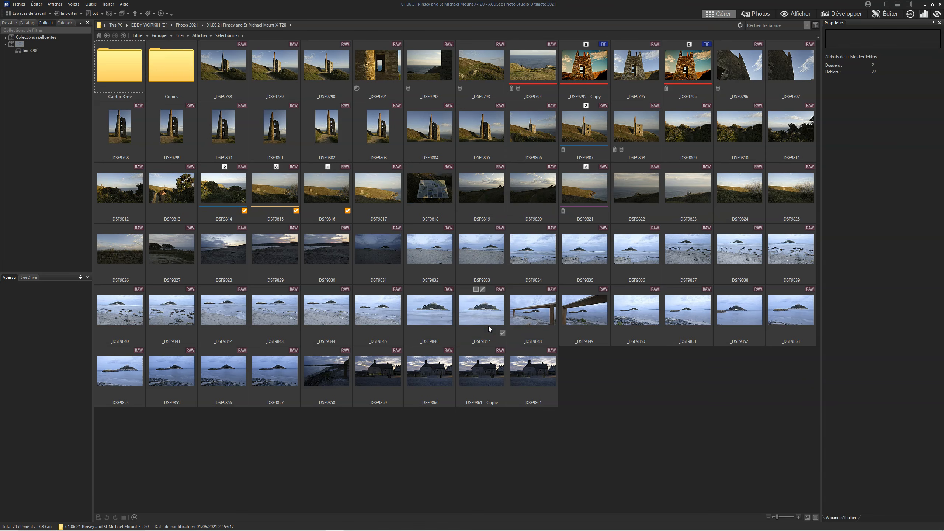
- Start another smart collection inside the ISO collection set and name it "Iso 6400"
right_click(19, 45)
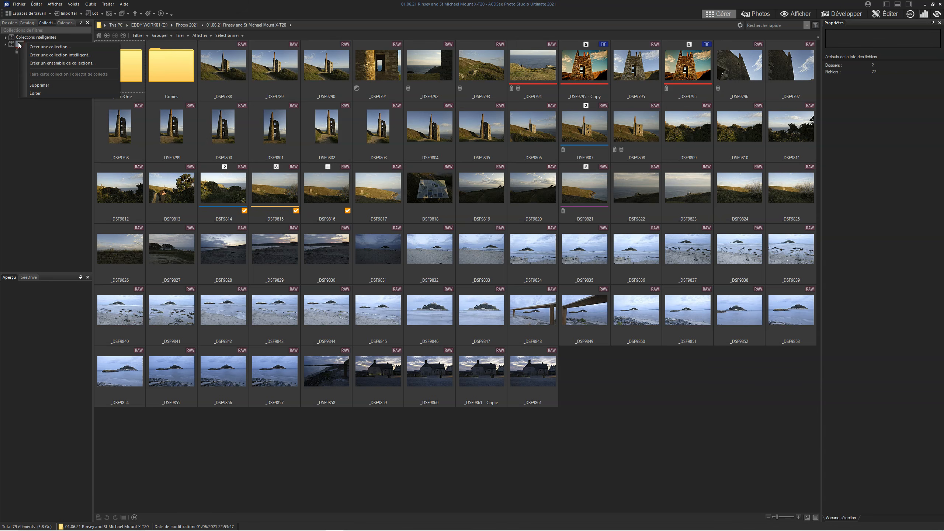
click(44, 58)
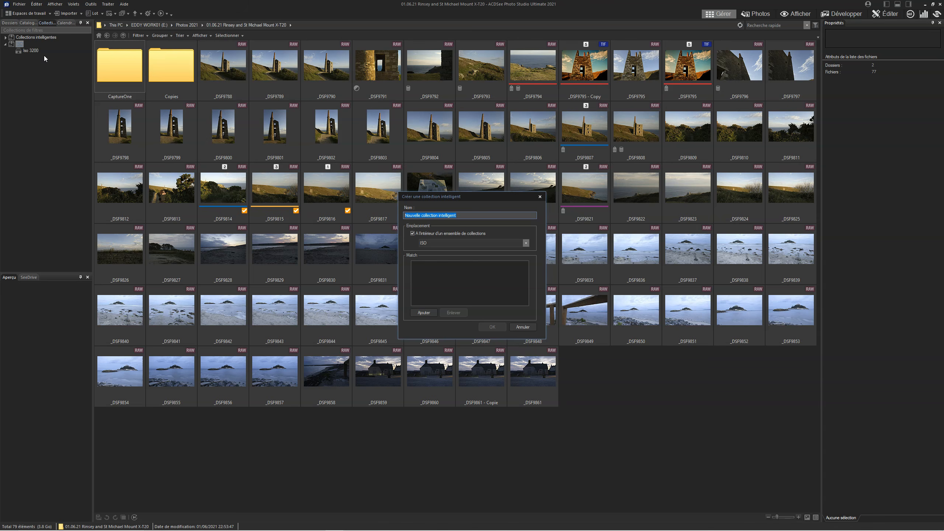
text(Iso 6400)
- Use the EXIF camera property ISO equal to 6400 as the match criterion and create the smart collection
click(425, 313)
click(435, 214)
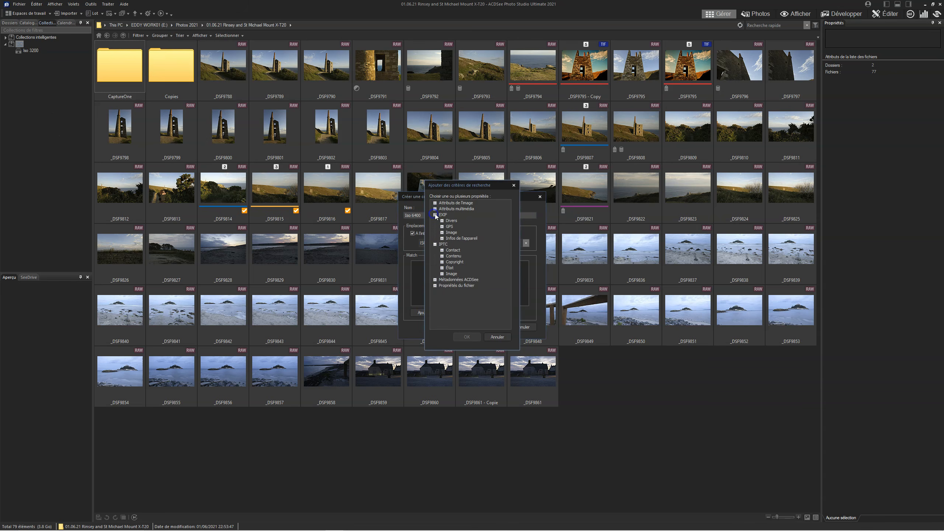
click(443, 237)
click(458, 268)
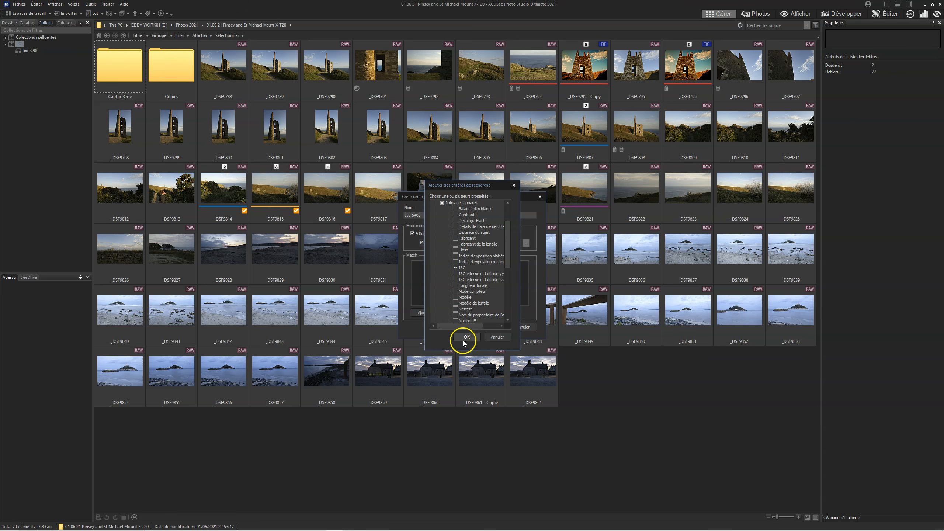
click(463, 340)
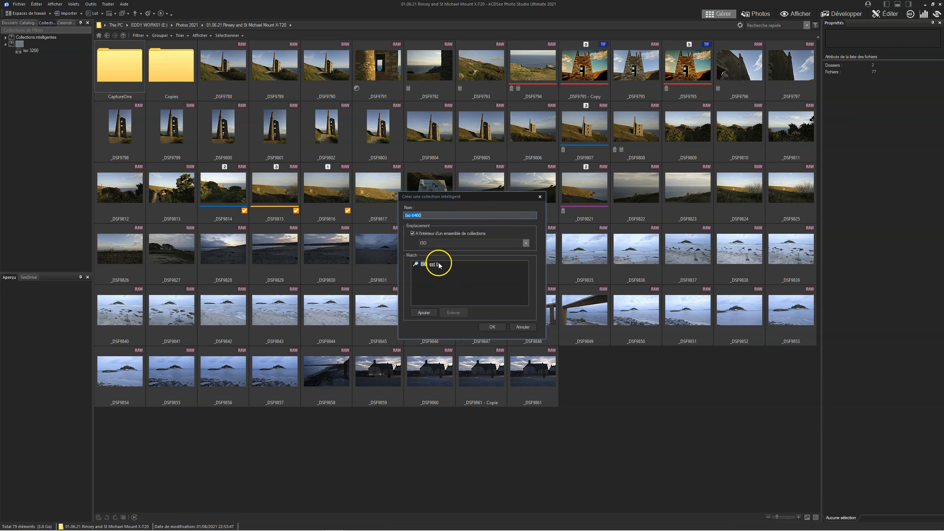
click(438, 264)
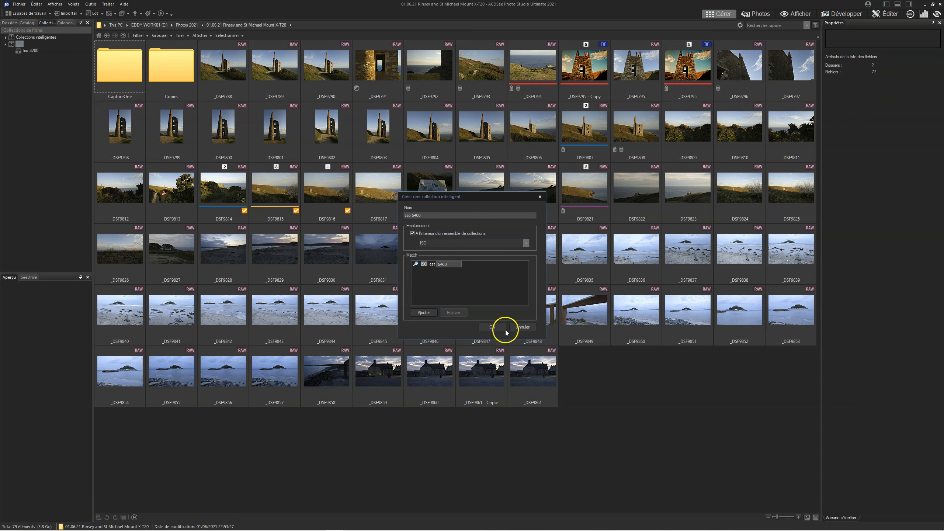
click(490, 327)
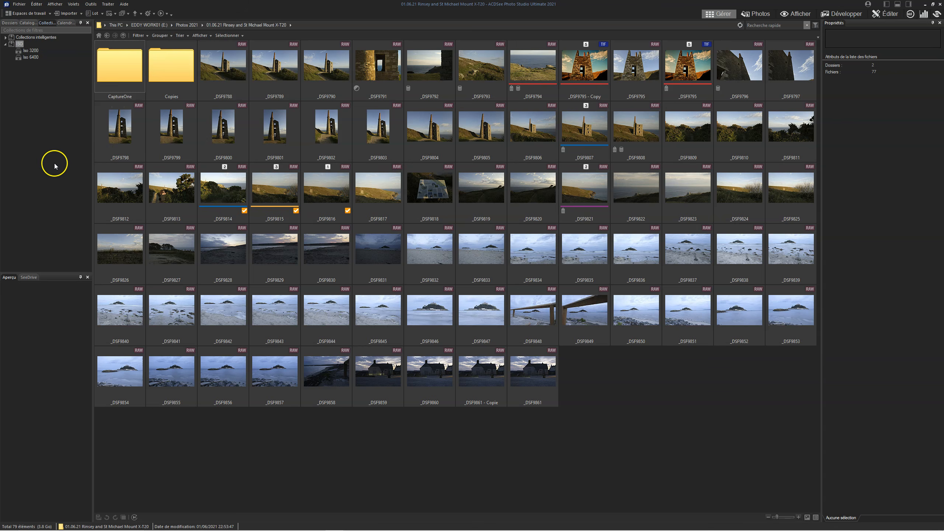
- View the photos gathered in the Iso 3200 and Iso 6400 smart collections
click(31, 51)
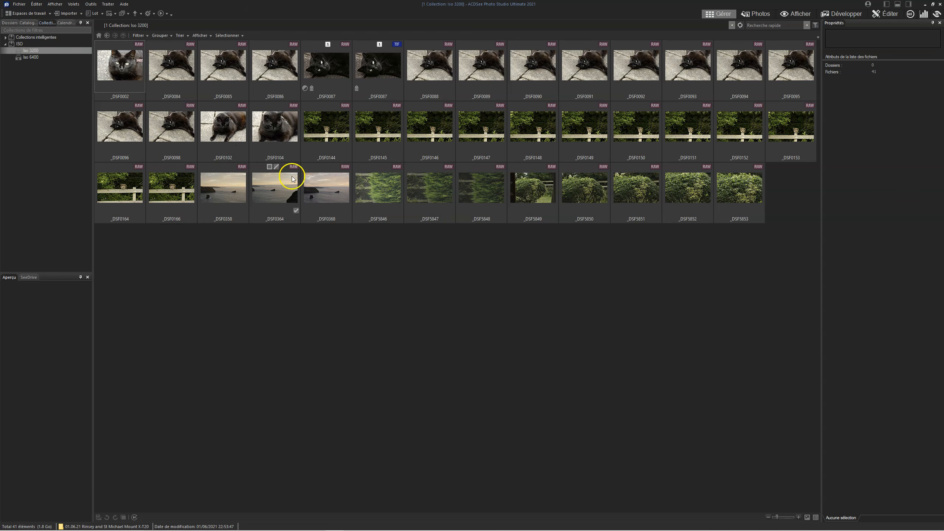
click(36, 59)
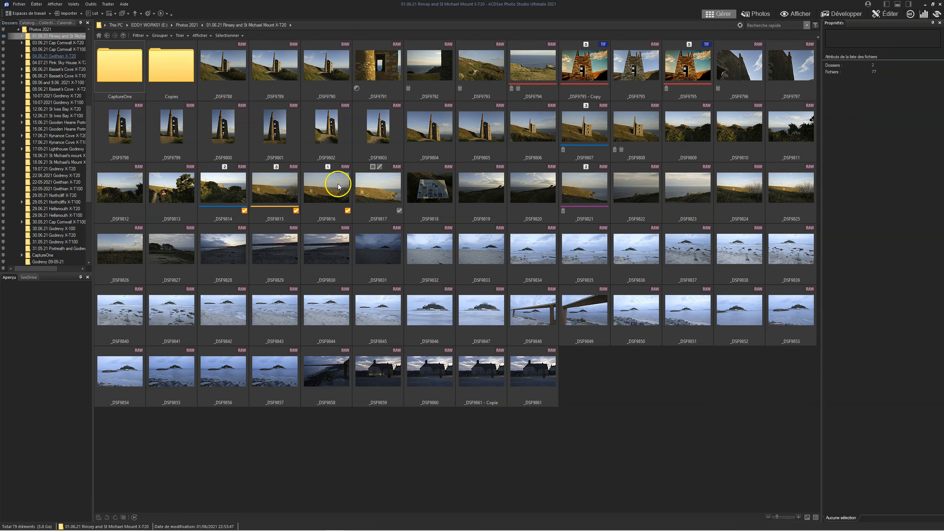
- Select photo _DSF9817 and open the configuration of external photo editors from its options
click(373, 184)
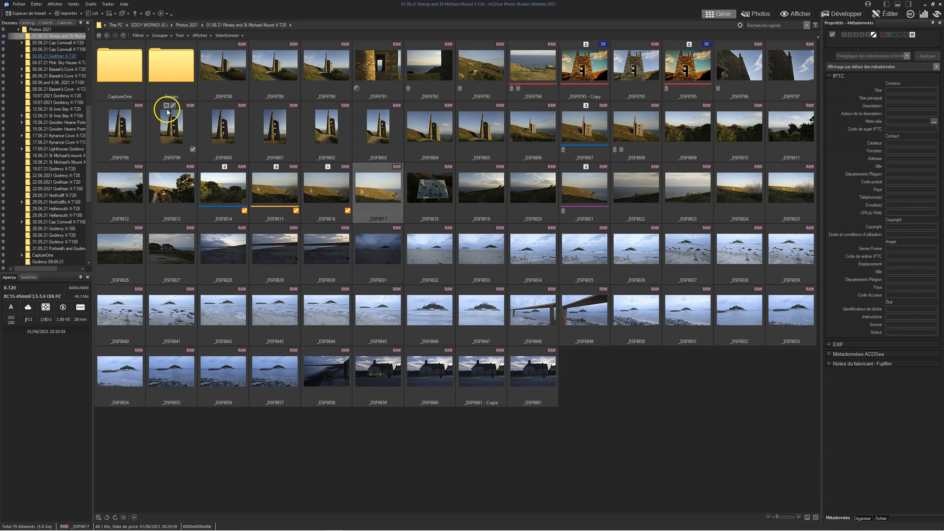
right_click(376, 189)
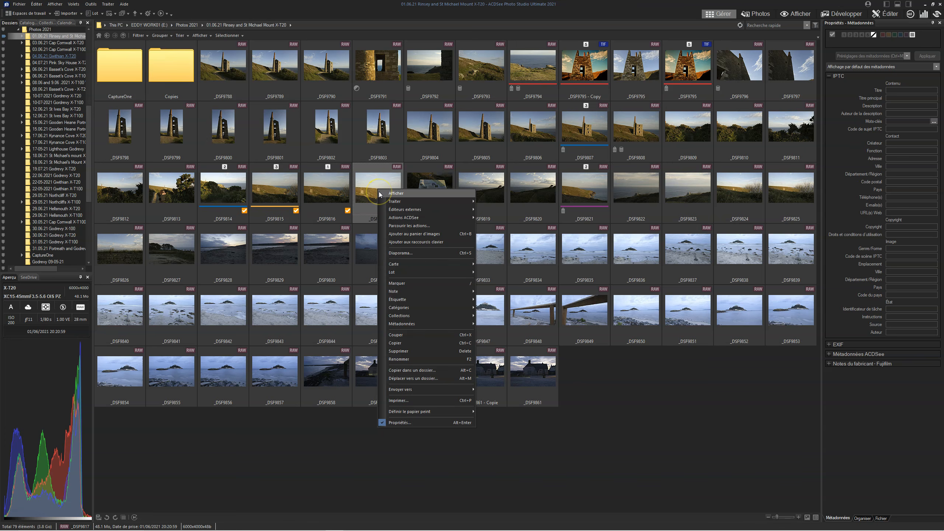
mouse_move(407, 209)
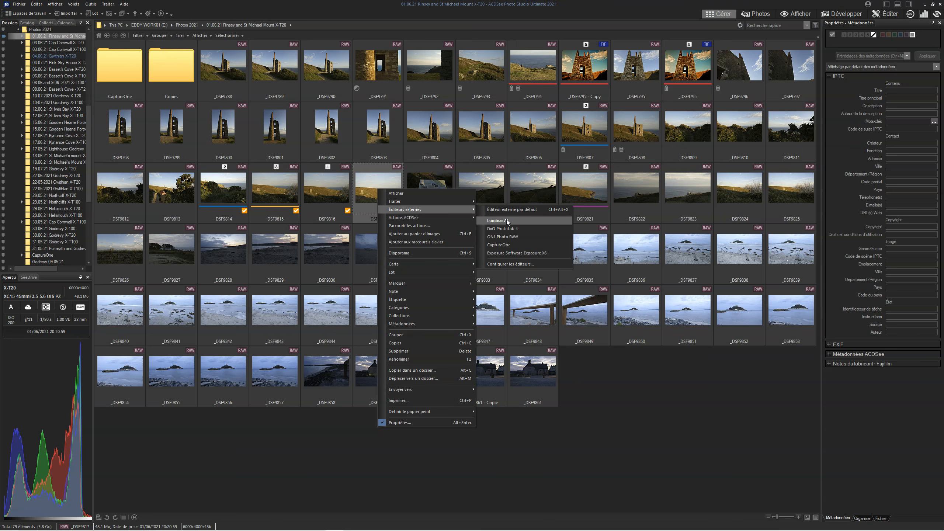
click(511, 263)
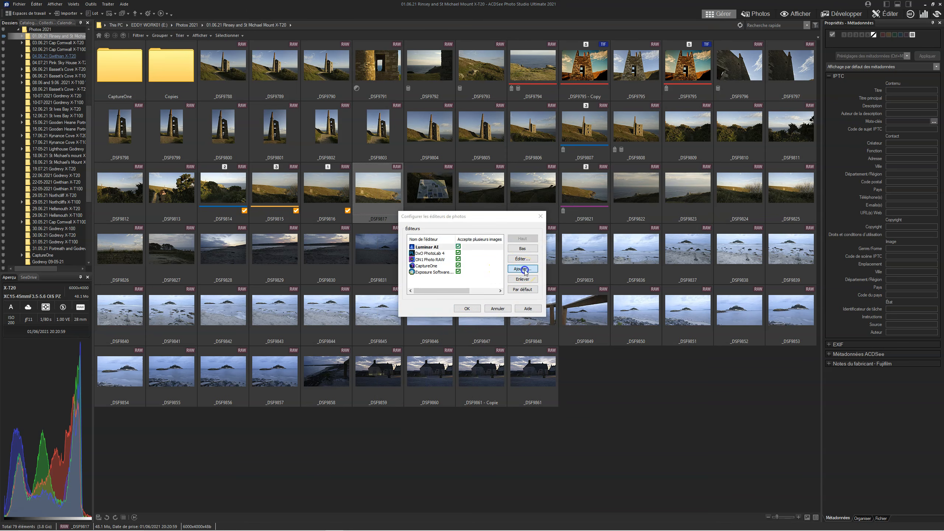
- Start adding a photo editor, browse Program Files > Skylum > Luminar AI for the Luminar AI application, and cancel the selection
click(525, 272)
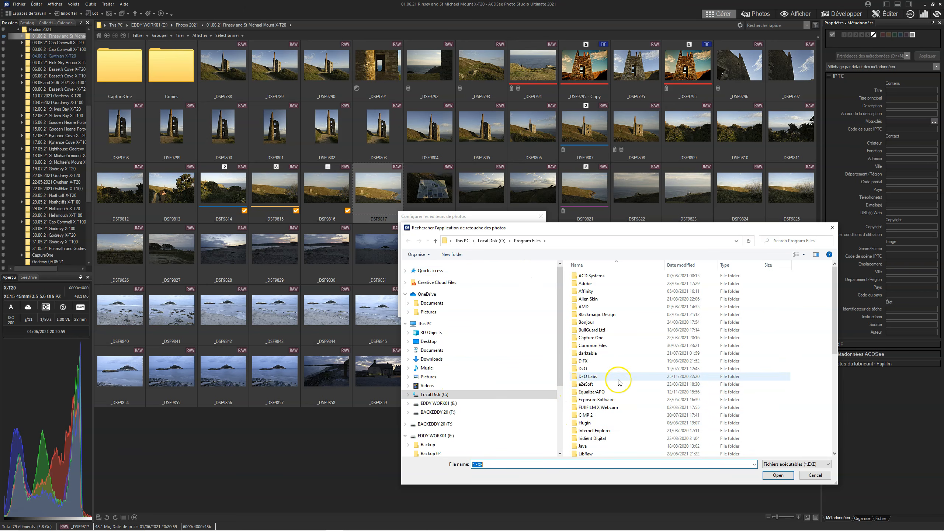
scroll(618, 380, down, 6)
scroll(618, 382, down, 3)
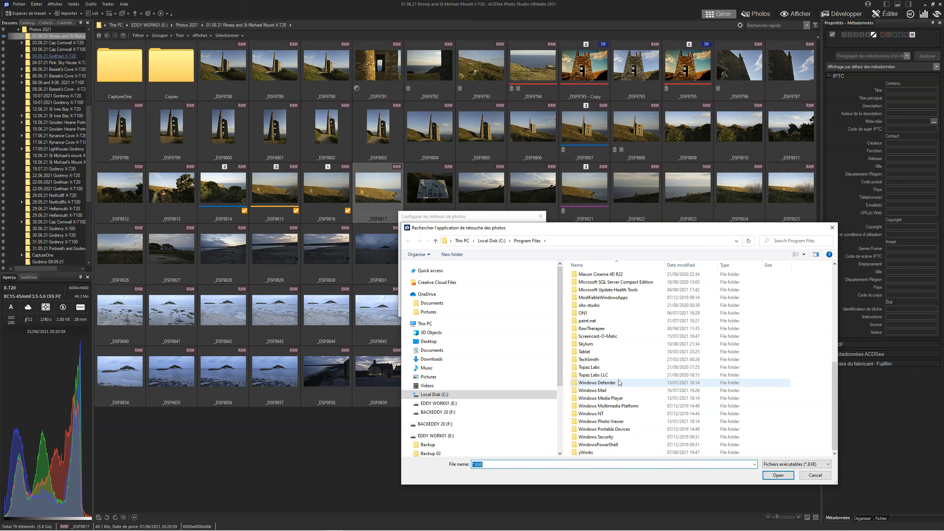
scroll(619, 382, up, 3)
scroll(619, 382, down, 1)
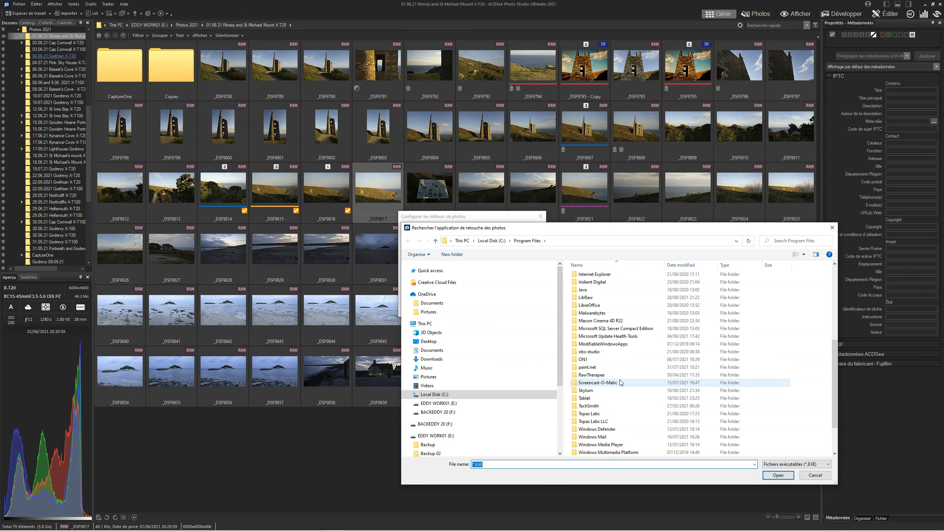
double_click(591, 390)
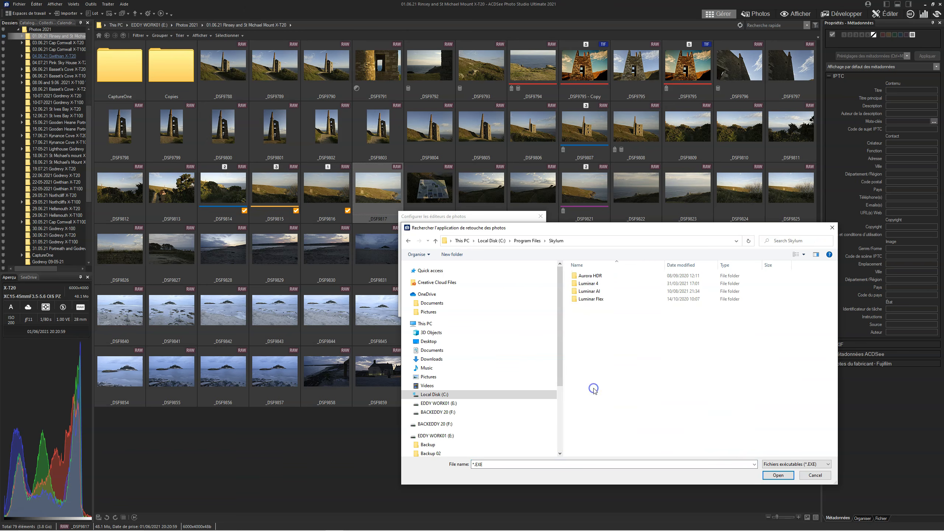
double_click(587, 292)
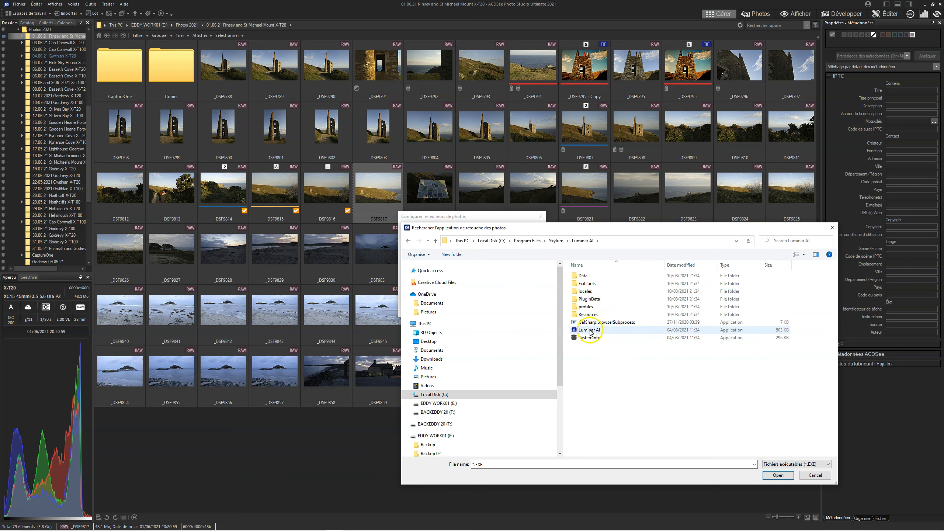
click(812, 477)
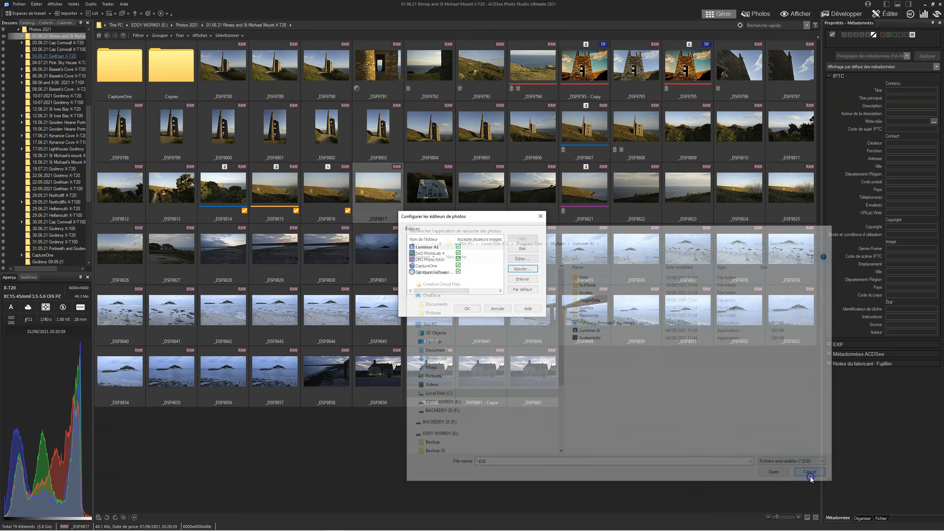
- Close the photo editor configuration and open photo _DSF9817 in the external editor Luminar AI
click(466, 308)
right_click(379, 188)
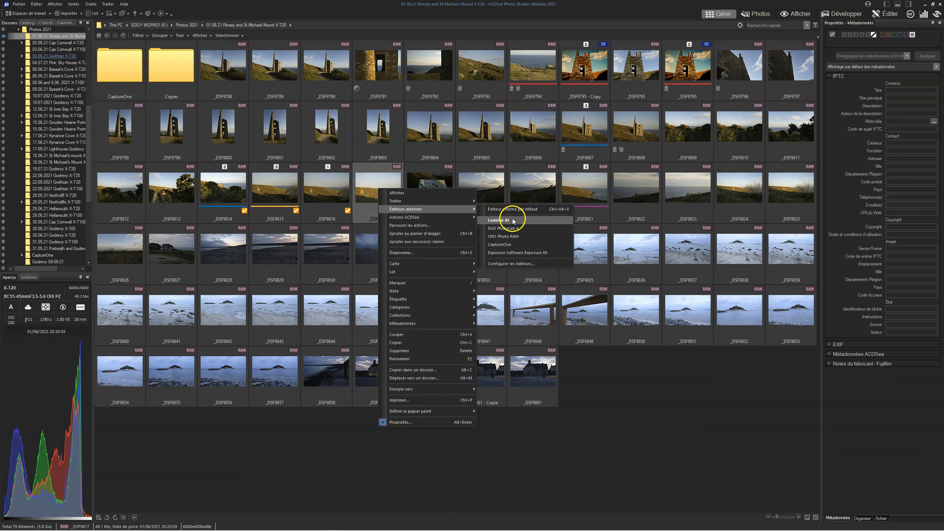
click(512, 220)
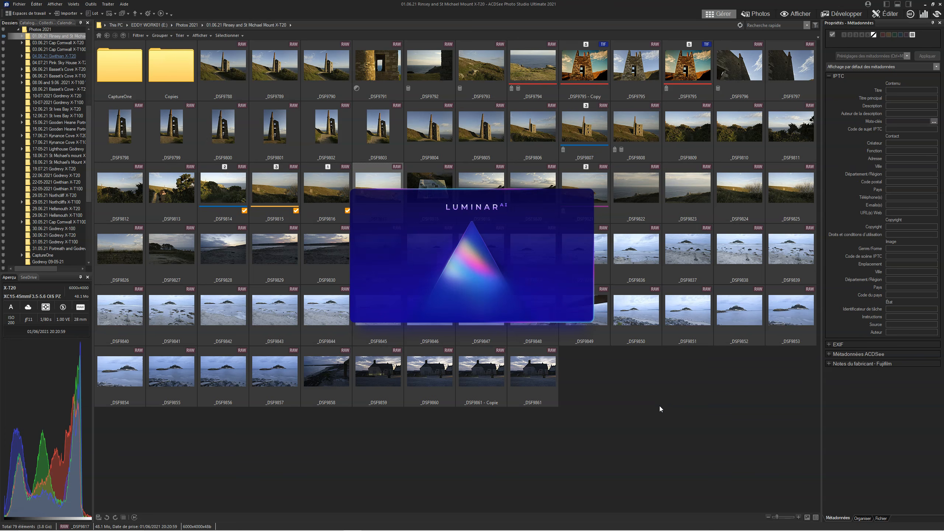
click(657, 405)
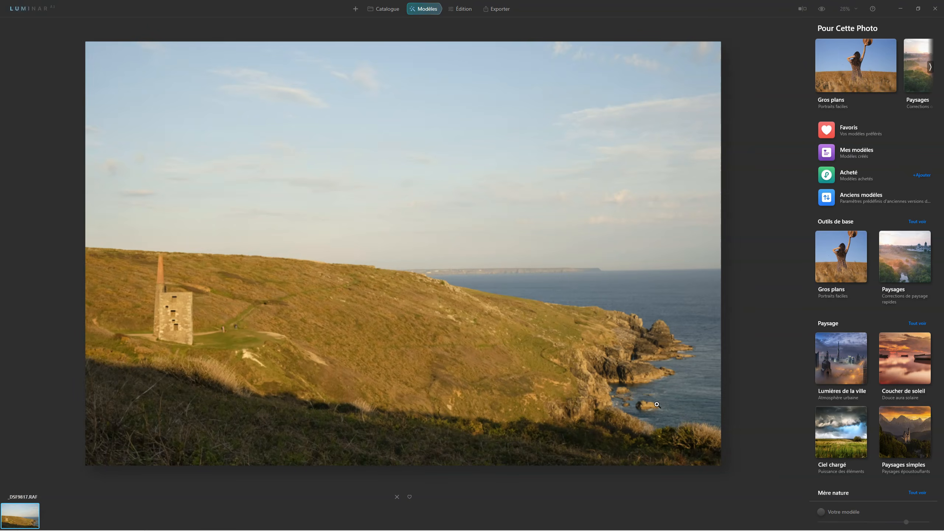
click(465, 118)
click(309, 280)
click(108, 437)
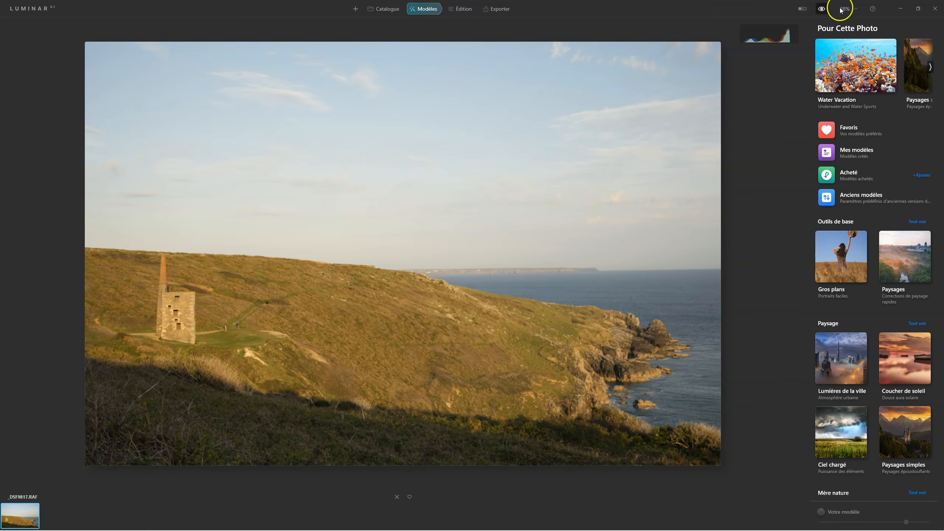
- In Luminar AI's editing tools, enable automatic distortion correction for the photo in the Optique tool
click(463, 8)
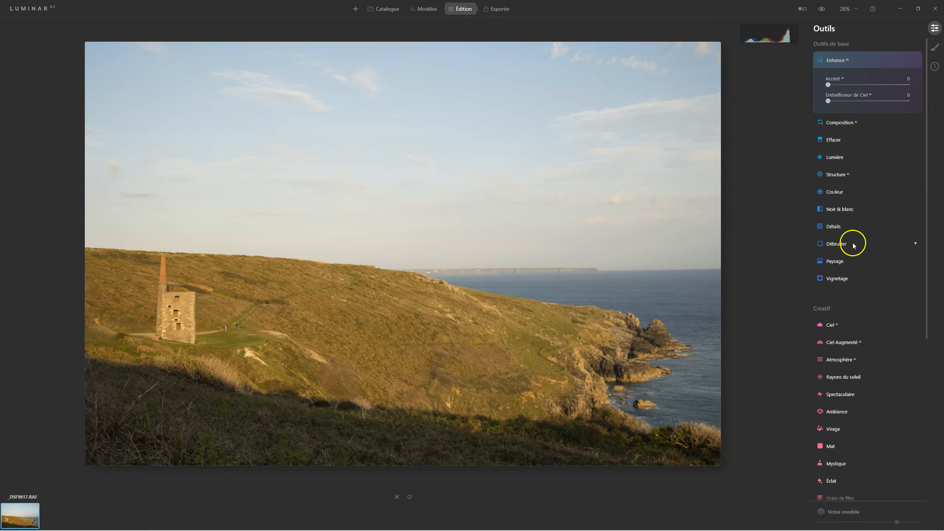
scroll(871, 309, down, 5)
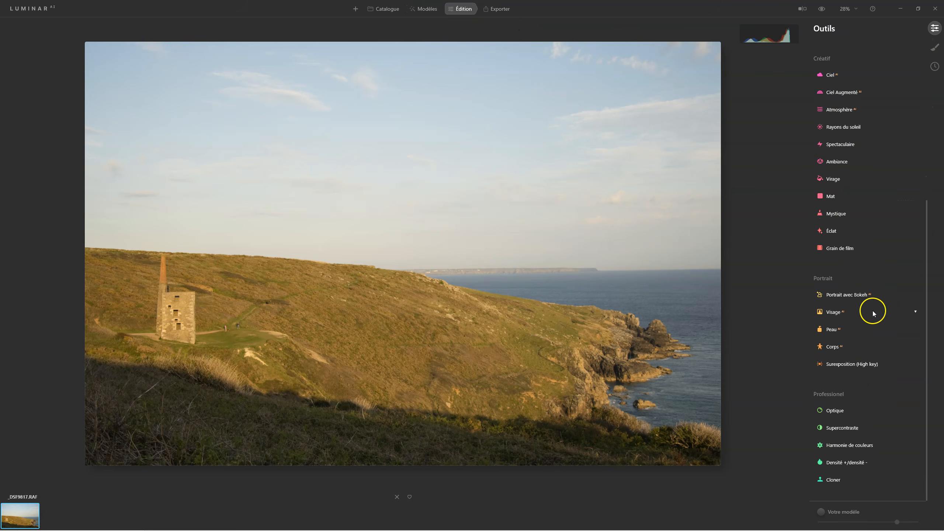
click(834, 410)
click(828, 380)
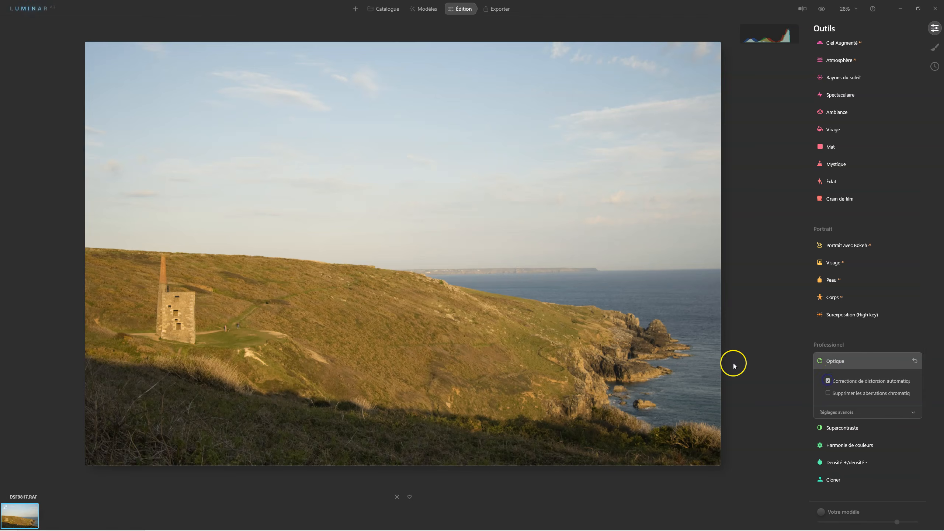
click(837, 366)
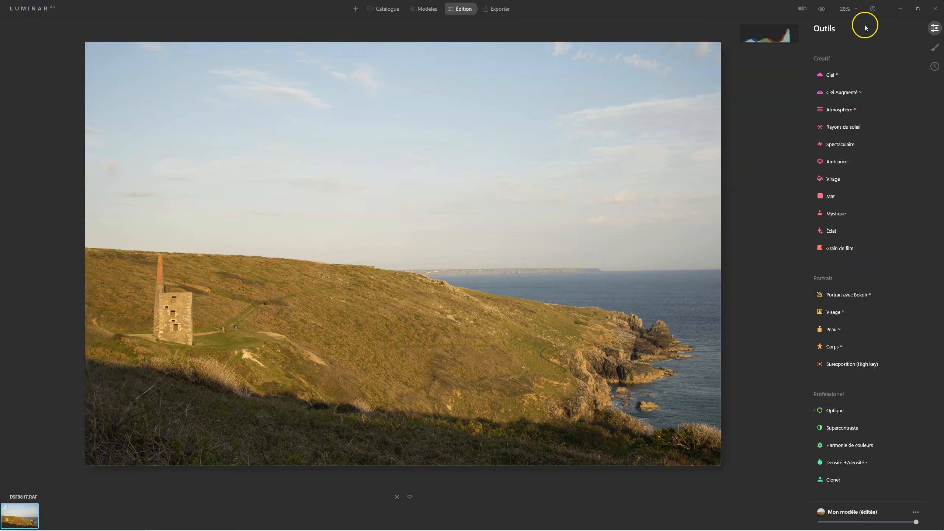
- Raise the Accent AI amount in the Enhance AI tool to brighten and enrich the photo
scroll(849, 116, up, 5)
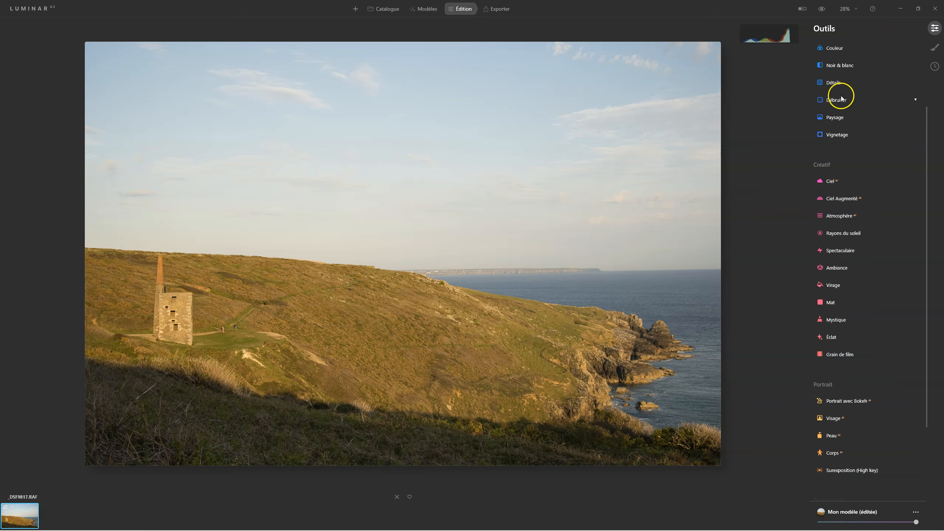
click(838, 49)
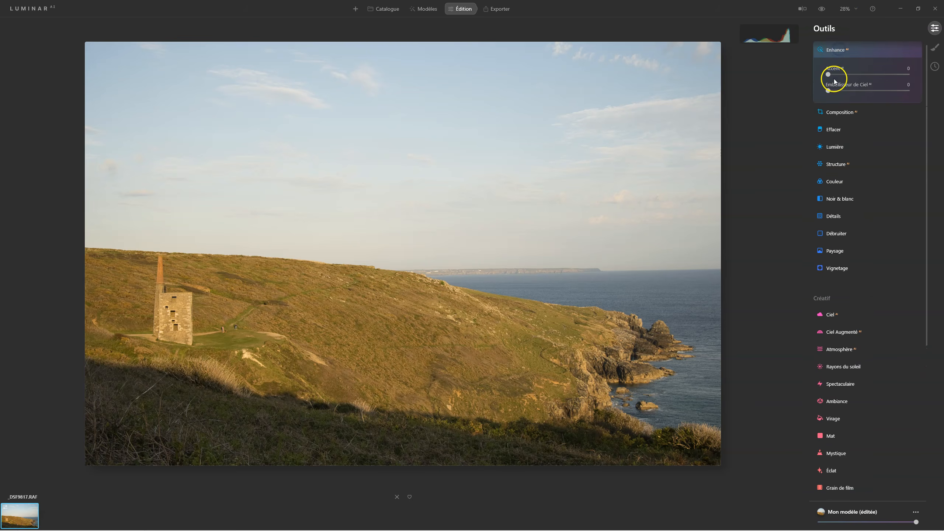
drag(868, 79, 895, 79)
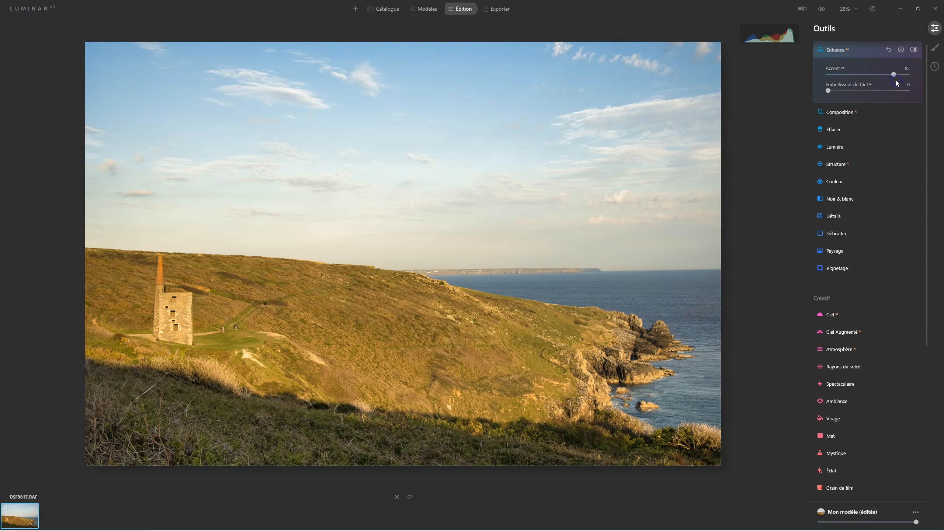
click(895, 75)
drag(887, 76, 884, 75)
- Try automatic horizon alignment in the Composition tool, rotate the photo manually to level the sea horizon, and apply the crop
click(846, 116)
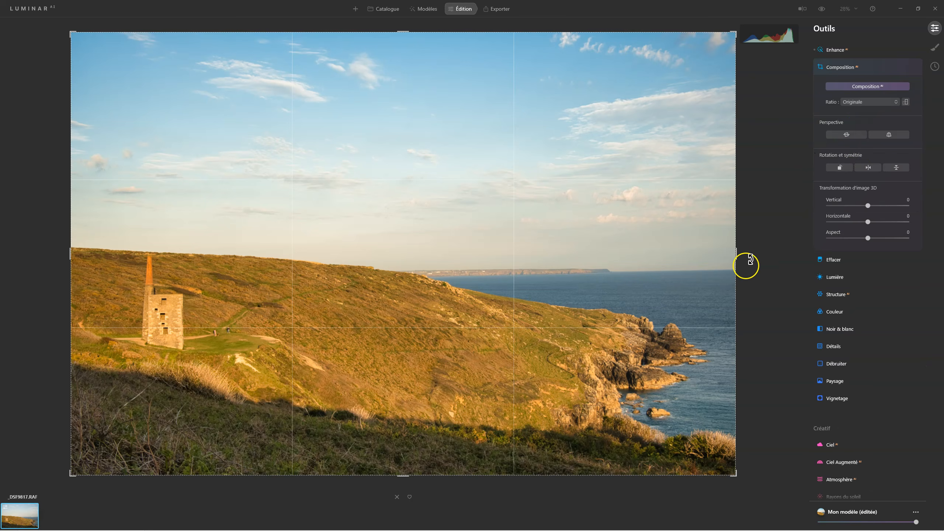
click(846, 134)
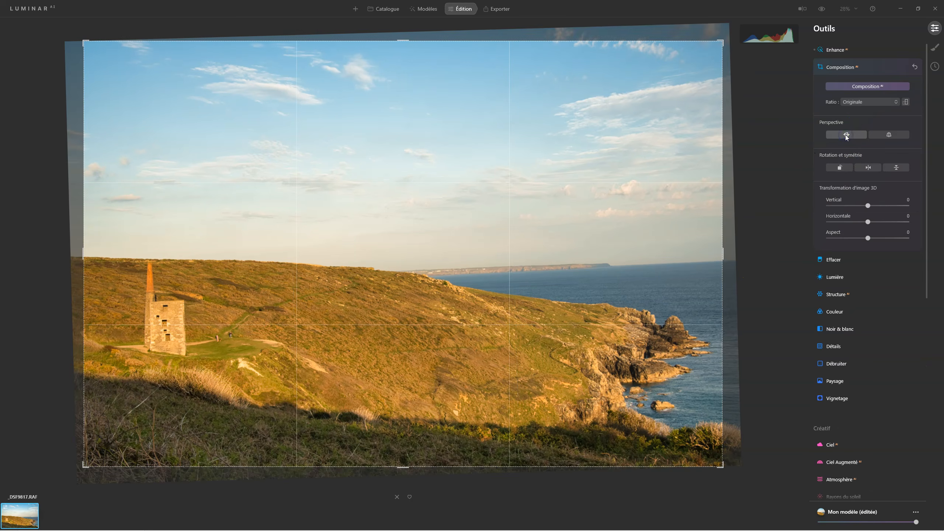
drag(742, 246, 738, 261)
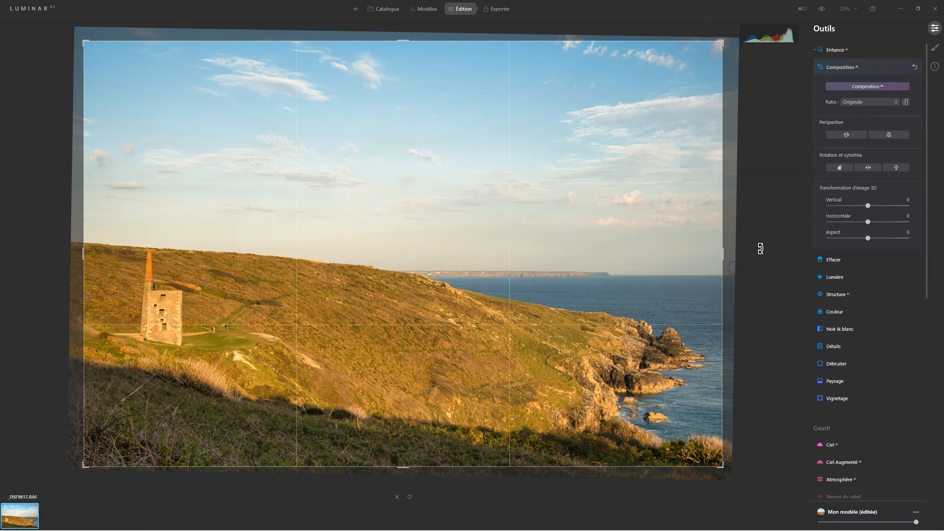
click(847, 68)
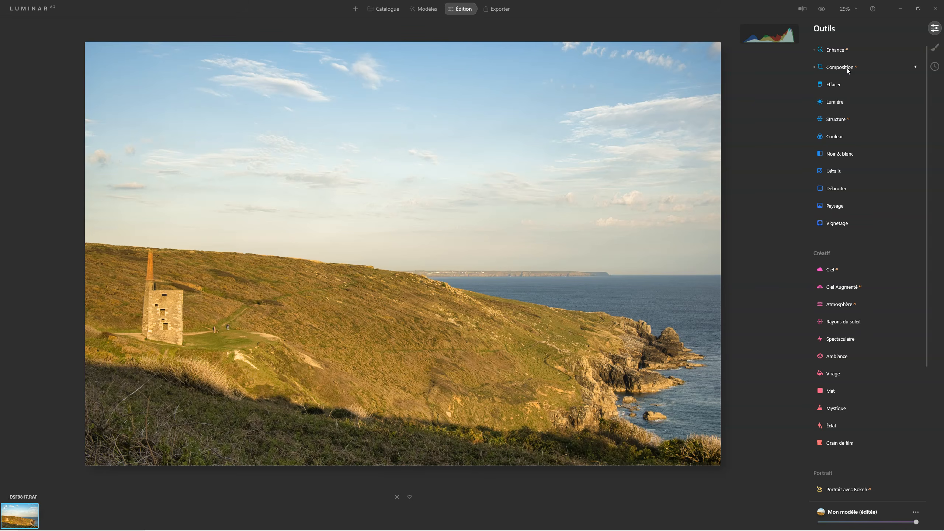
- Start exporting the edited photo to disk and choose the Desktop as the destination folder
click(500, 9)
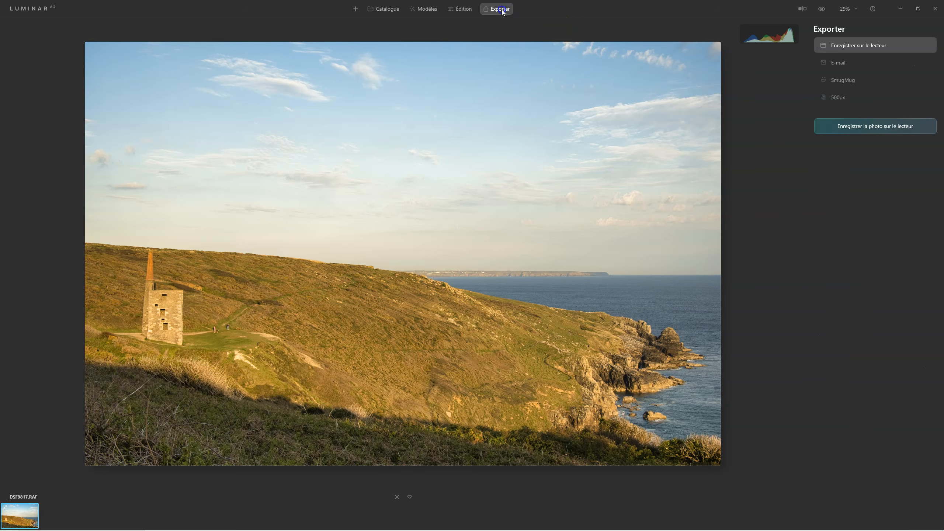
click(867, 125)
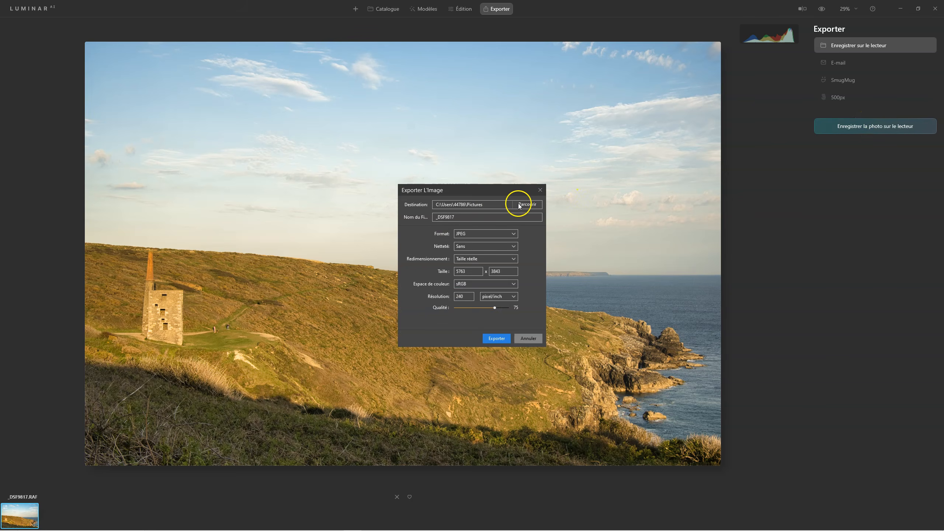
click(525, 205)
click(425, 291)
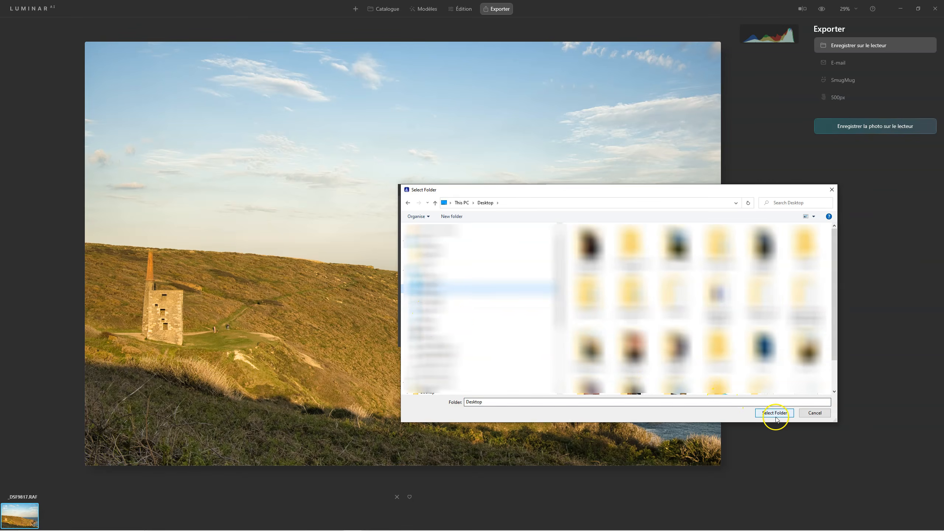
click(774, 413)
- Name the exported file "LUMINAR AI TEST" and set its format to TIFF
click(461, 217)
double_click(461, 218)
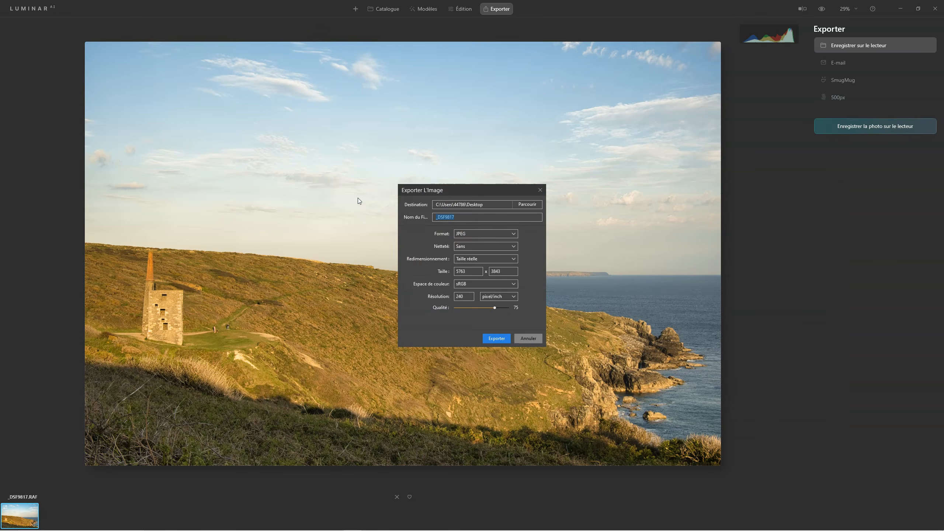
key(BackSpace)
text(LU)
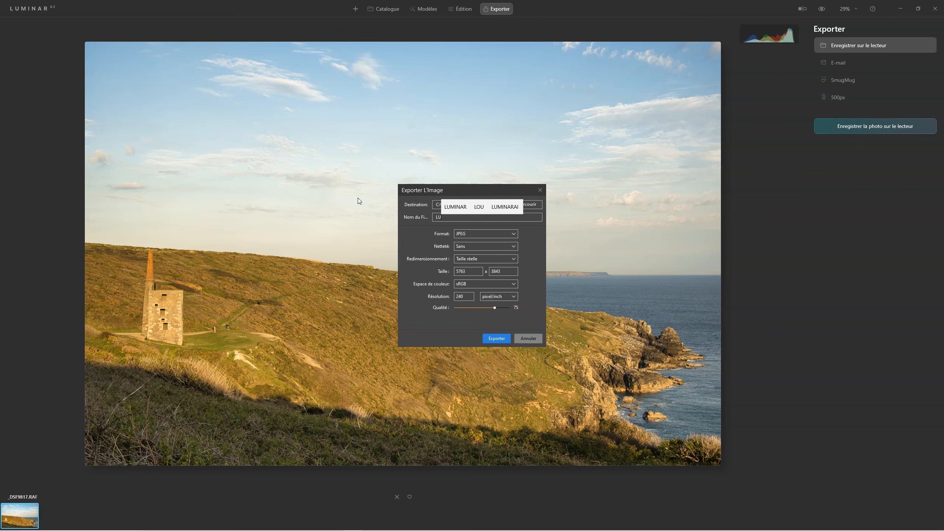
text(MINAR AI TEST)
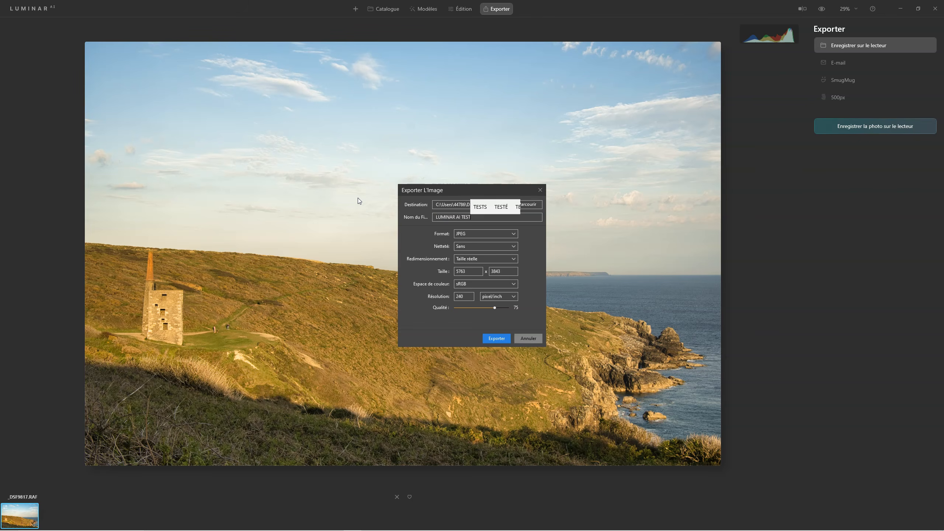
click(508, 233)
click(467, 258)
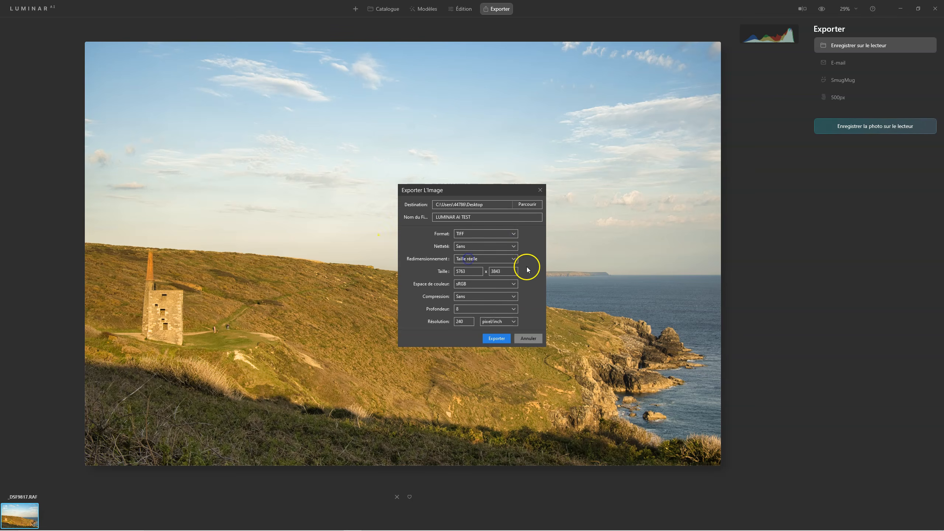
- Choose the colour space and 16-bit depth for the TIFF, set the resolution to 300 pixel/inch, and export the image
click(471, 283)
click(473, 300)
click(465, 306)
click(462, 321)
double_click(463, 320)
text(300)
click(508, 338)
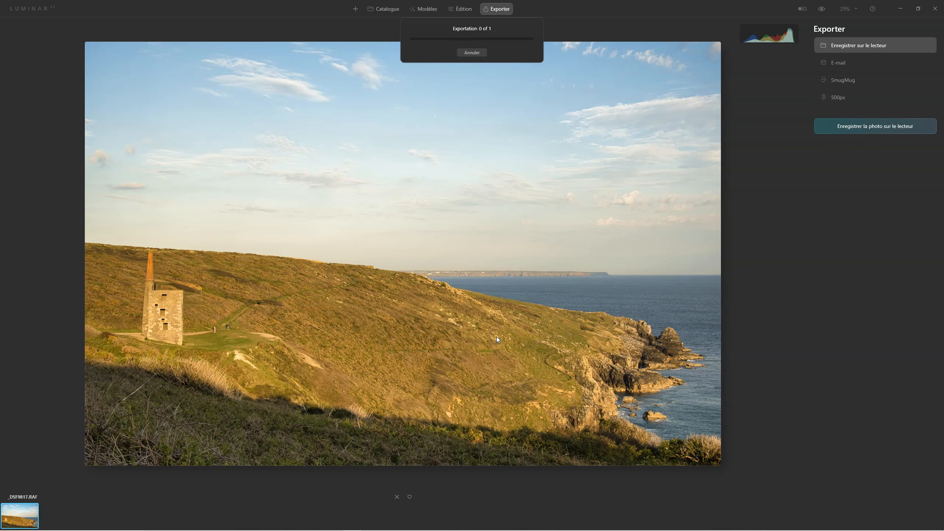
- Close Luminar AI to return to ACDSee and create a new image basket
click(935, 8)
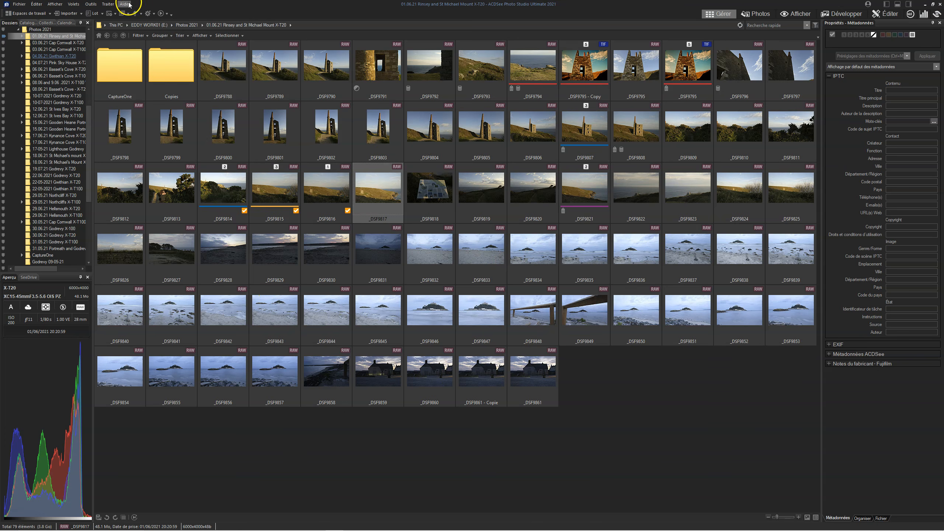
click(70, 5)
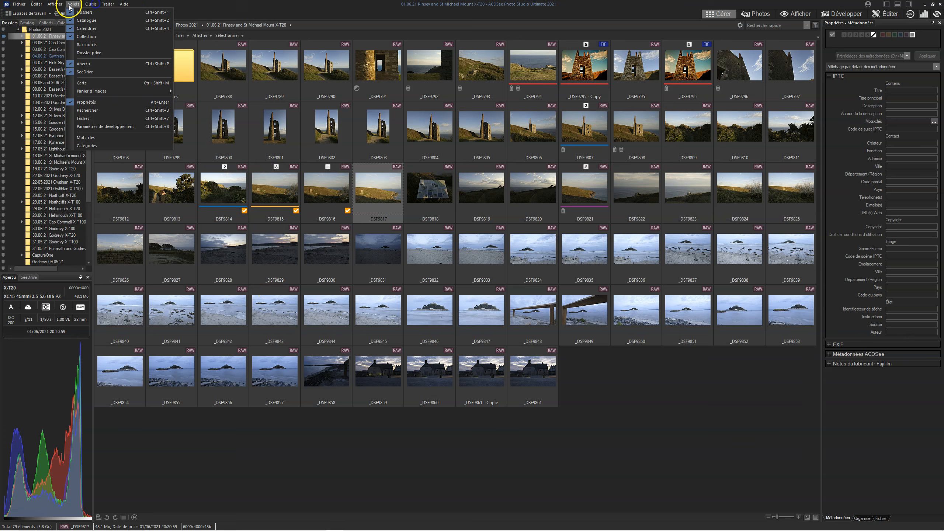
click(94, 92)
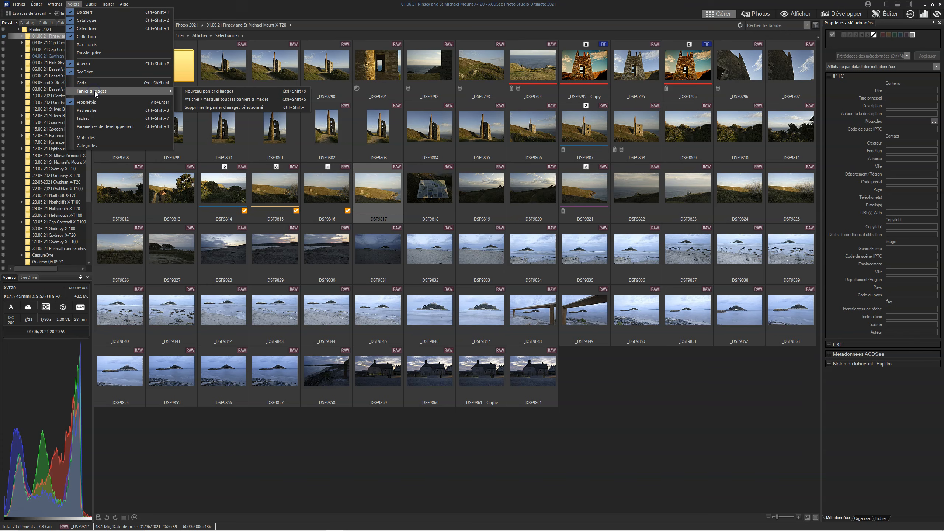
click(186, 91)
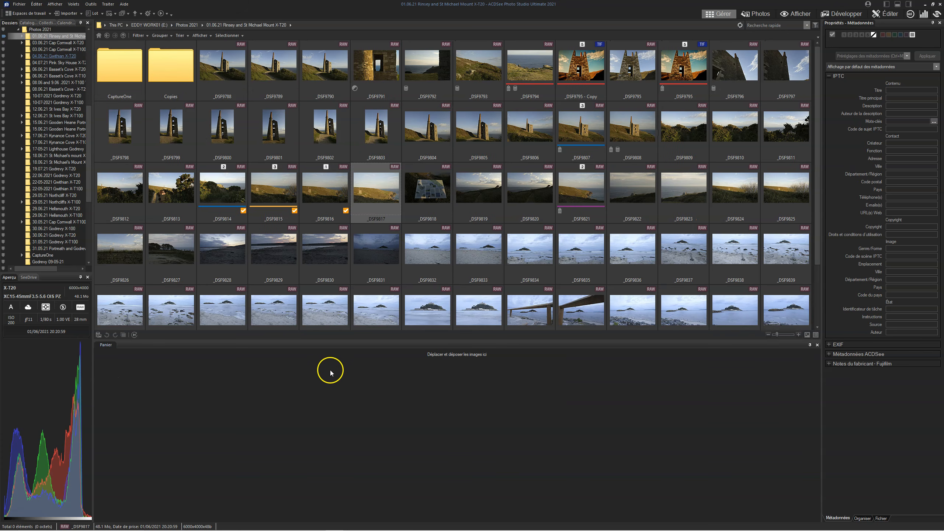
- Open the Desktop folder and add the exported LUMINAR AI TEST image to the basket
scroll(46, 128, up, 5)
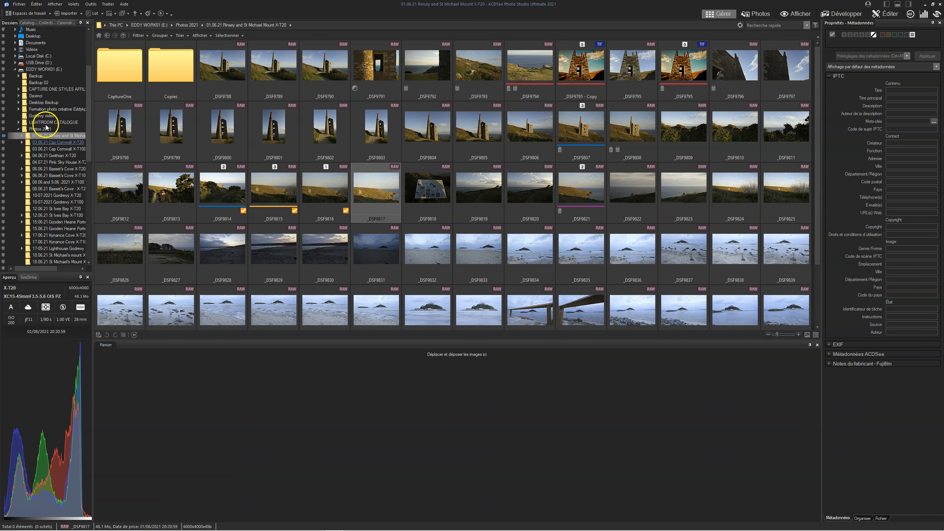
click(37, 36)
drag(421, 315, 318, 405)
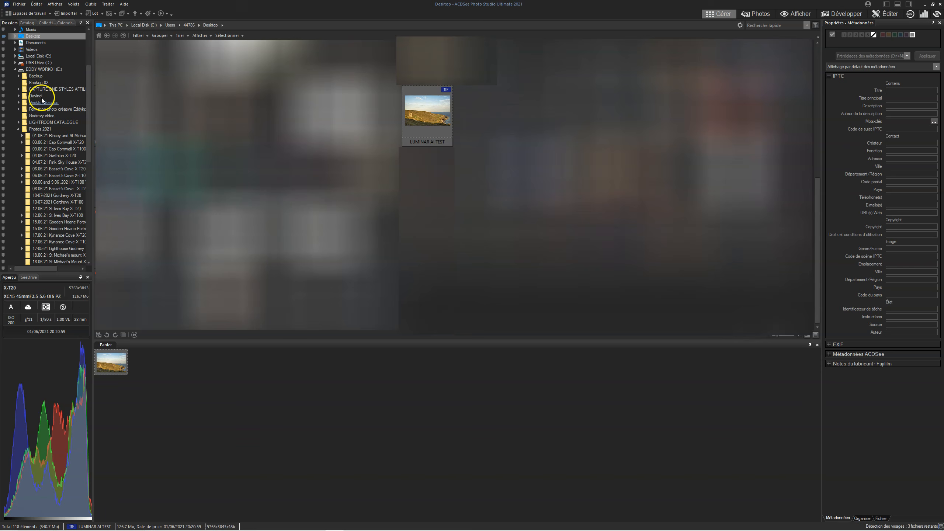
- Transfer LUMINAR AI TEST from the basket into the 01.06.21 Rinsey and St Michael Mount X-T20 folder and remove it from the basket
click(52, 136)
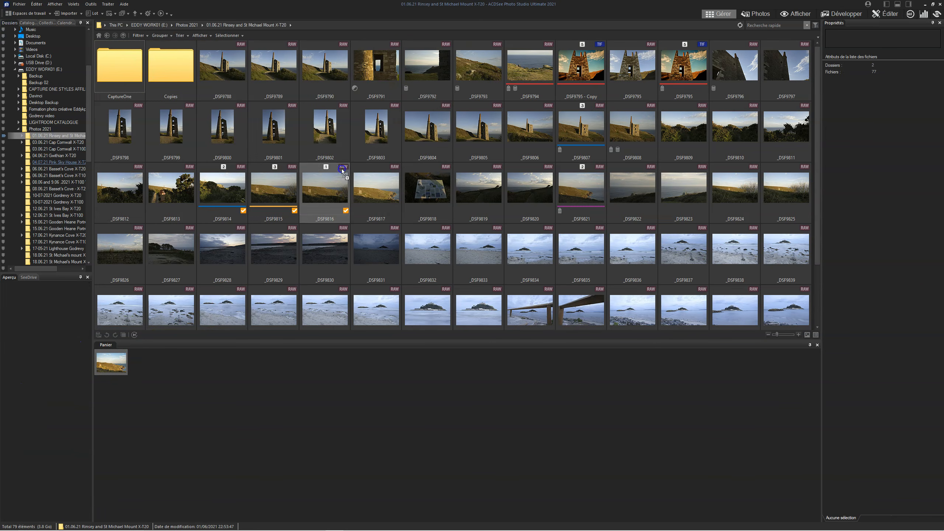
drag(349, 143, 350, 144)
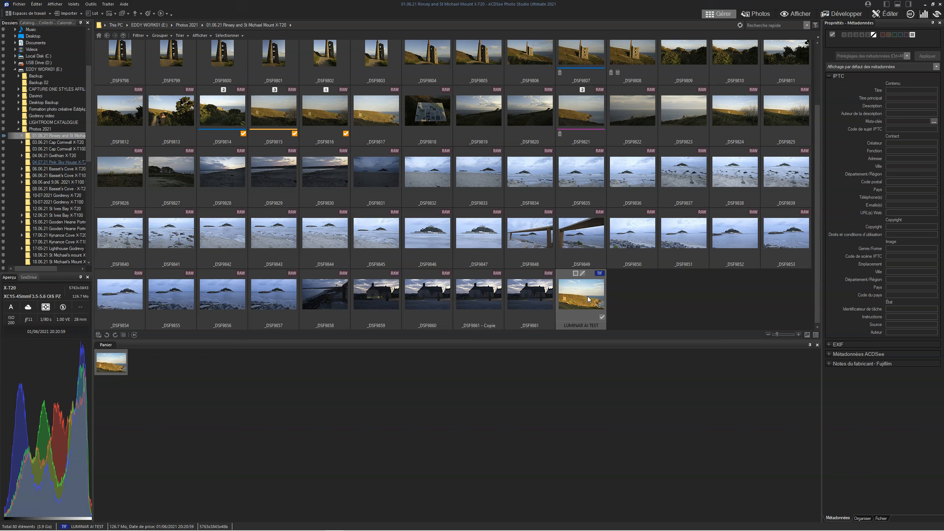
click(188, 400)
click(109, 366)
key(Delete)
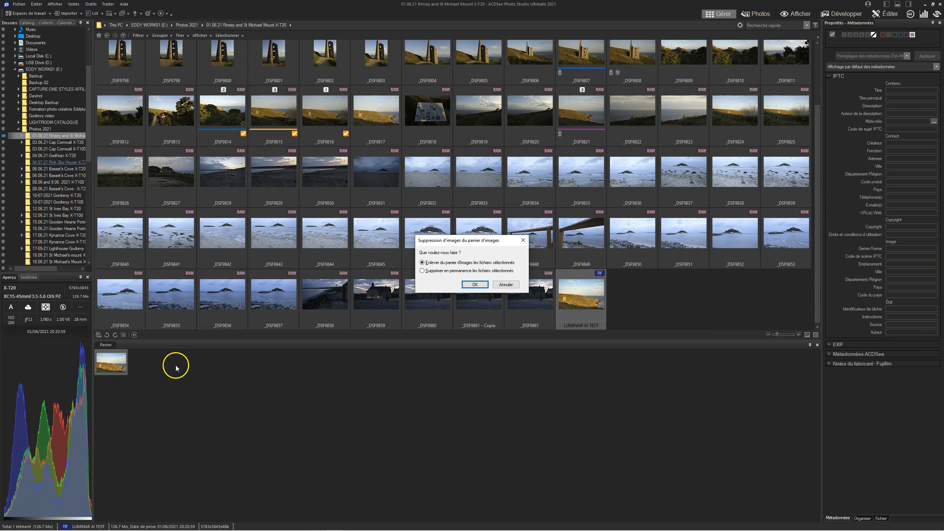
click(471, 277)
click(475, 284)
click(596, 367)
- Set the IPTC title of LUMINAR AI TEST to MINE, enter the creator's full name, and apply the metadata
click(595, 315)
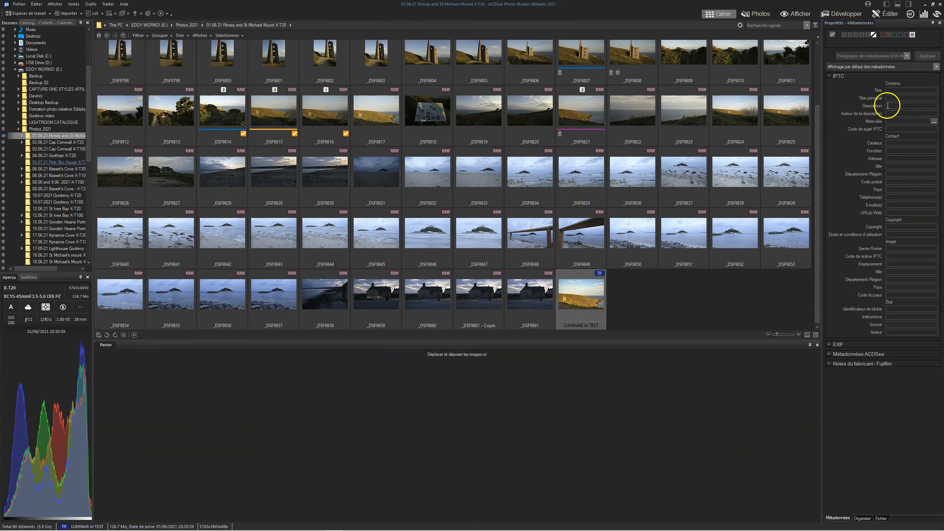
click(904, 90)
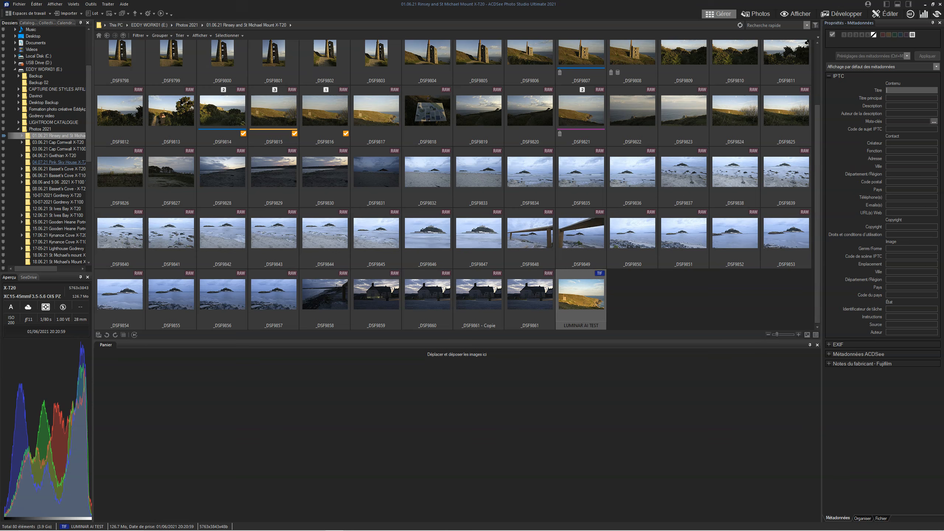
text(MINE)
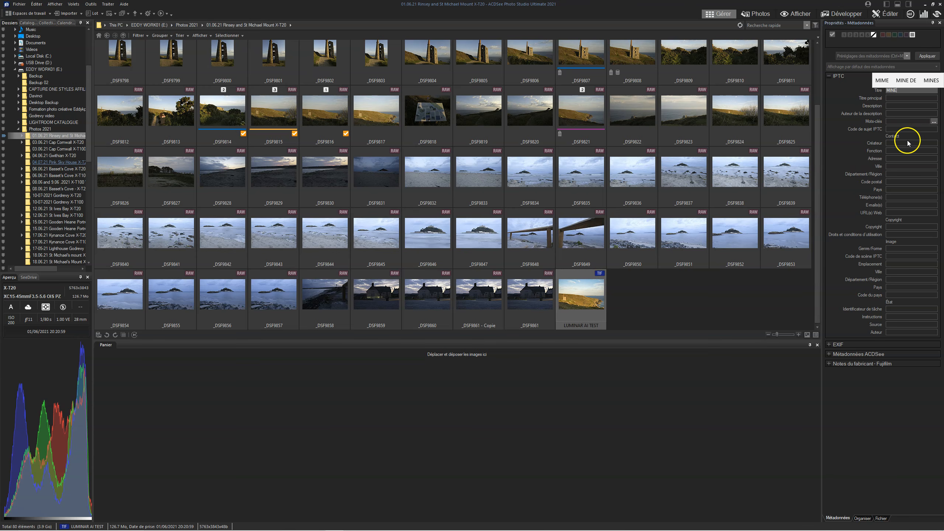
click(891, 143)
text(edd)
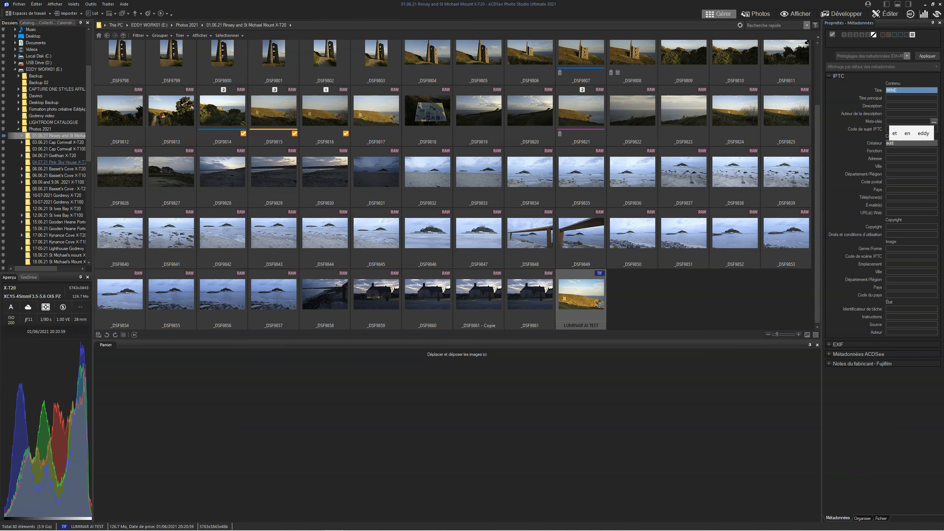
text(DDY KINOL)
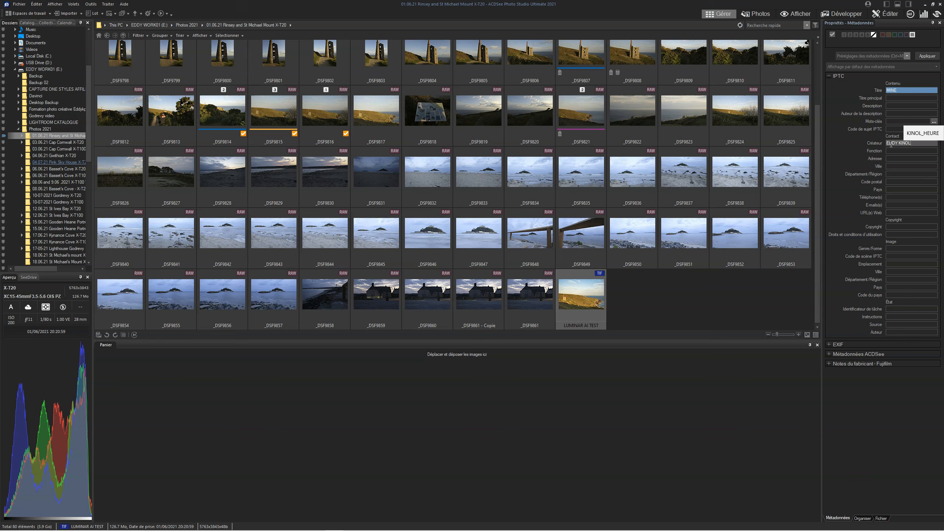
click(897, 158)
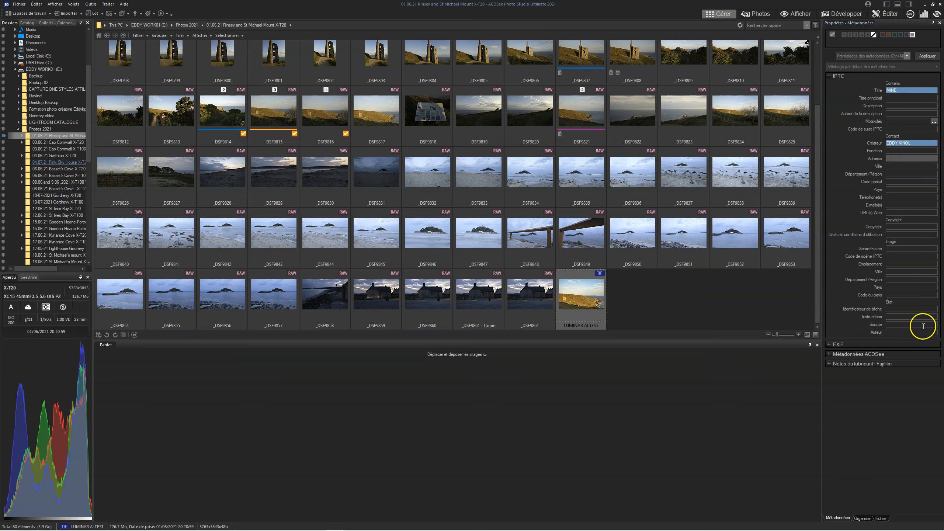
click(932, 59)
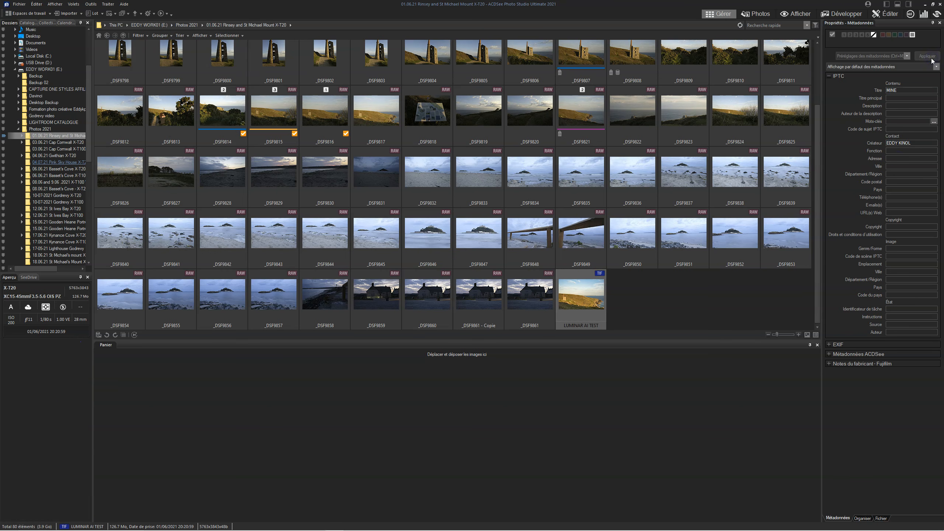
- Switch to File Explorer and open the 01.06.21 Rinsey and St Michael Mount X-T20 folder in Photos 2021 on the E: drive
mouse_move(591, 294)
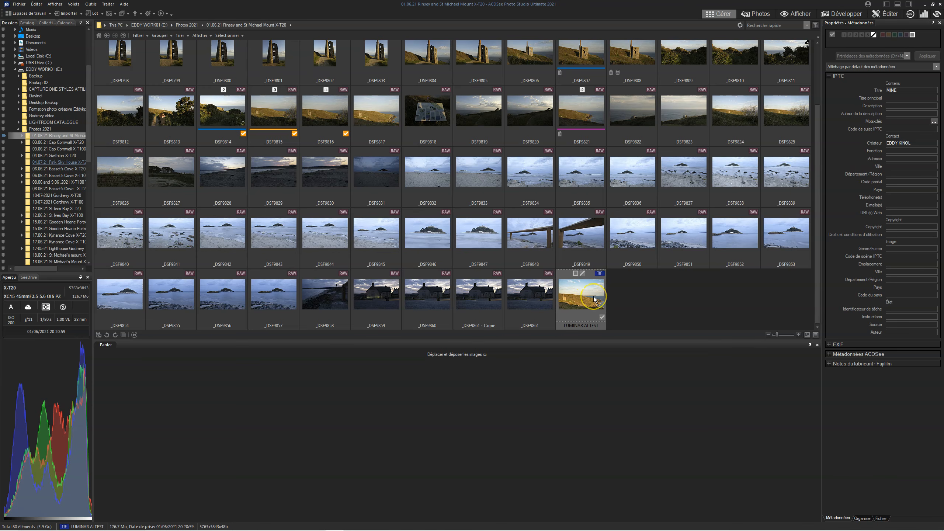
mouse_move(221, 526)
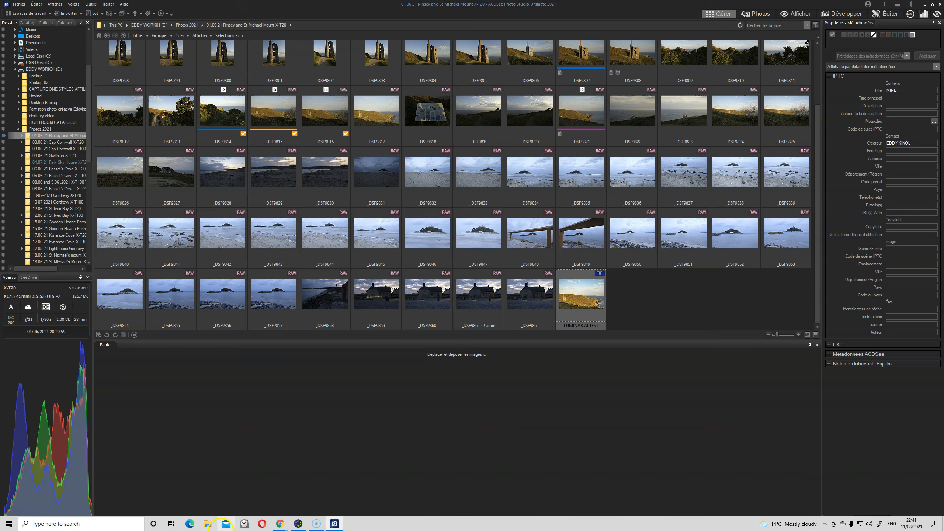
click(208, 525)
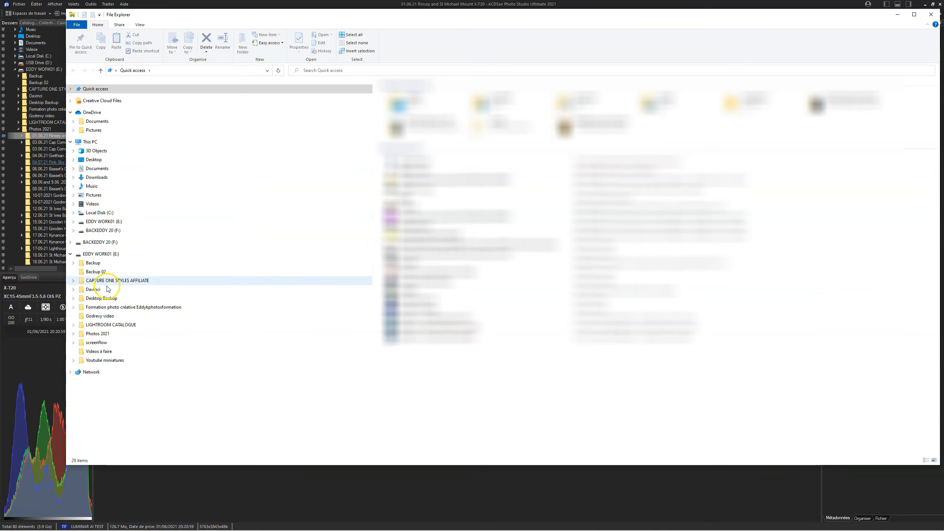
click(109, 223)
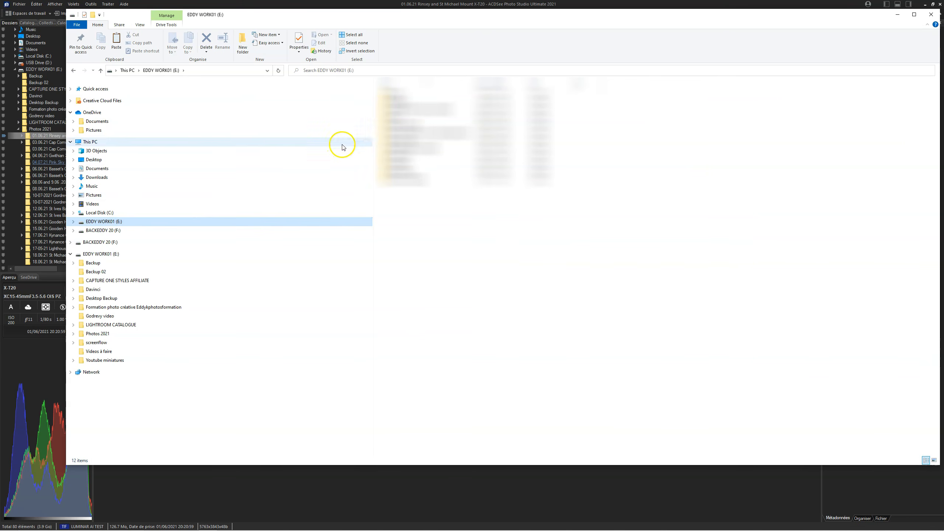
click(417, 156)
double_click(422, 95)
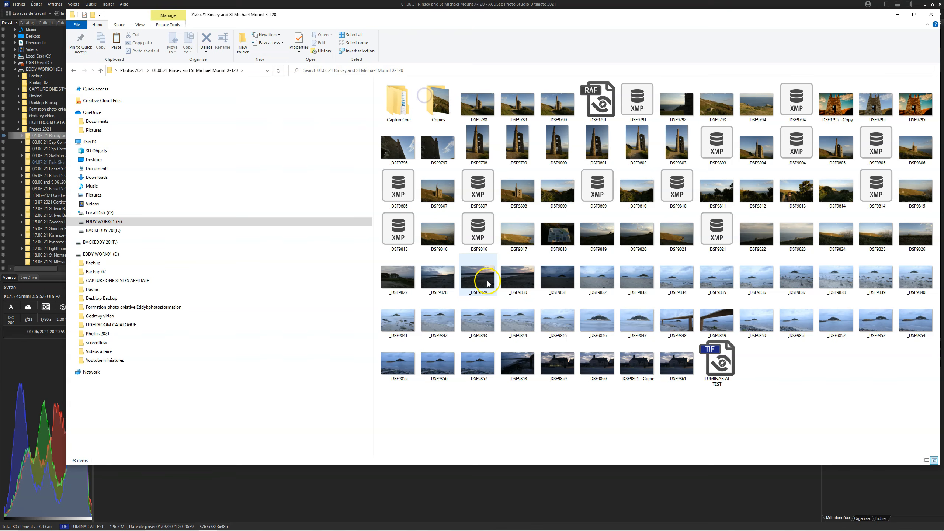
drag(695, 14, 473, 18)
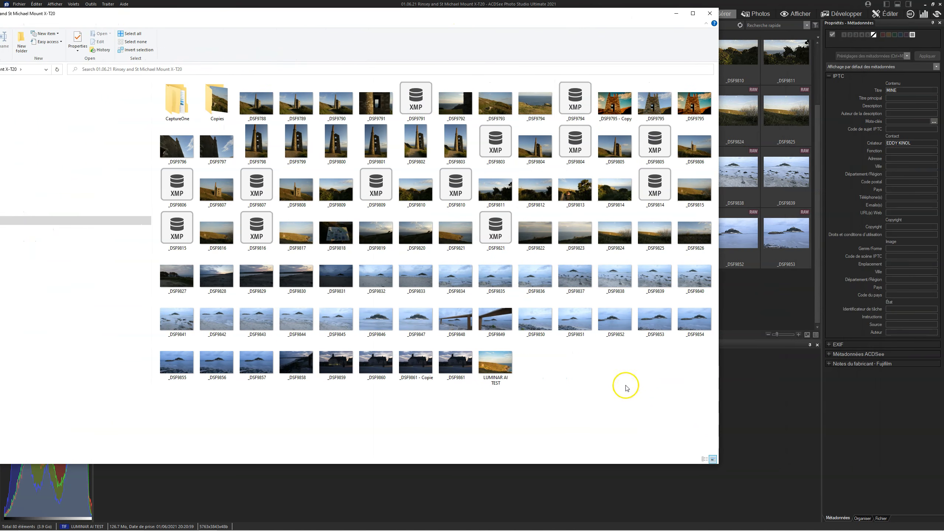
- Check the title and author details in the file properties of LUMINAR AI TEST, and close File Explorer to return to ACDSee
click(503, 365)
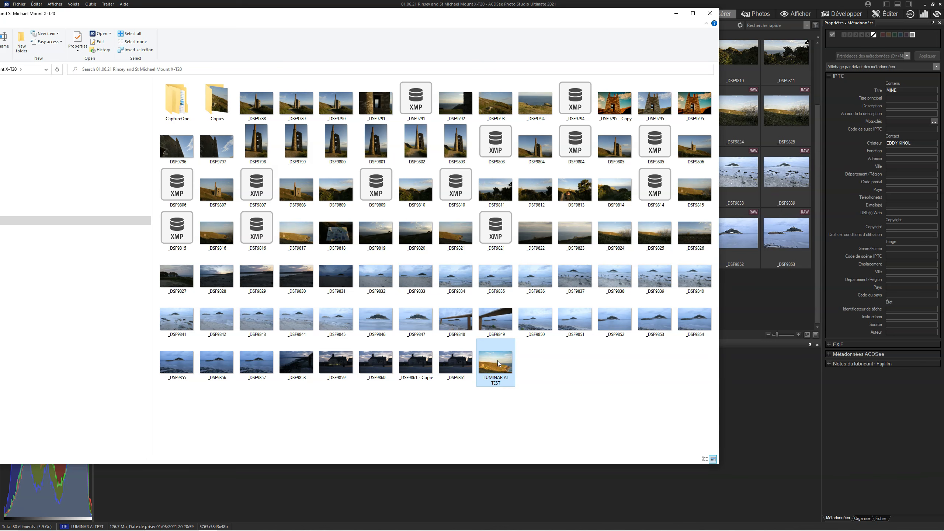
right_click(497, 360)
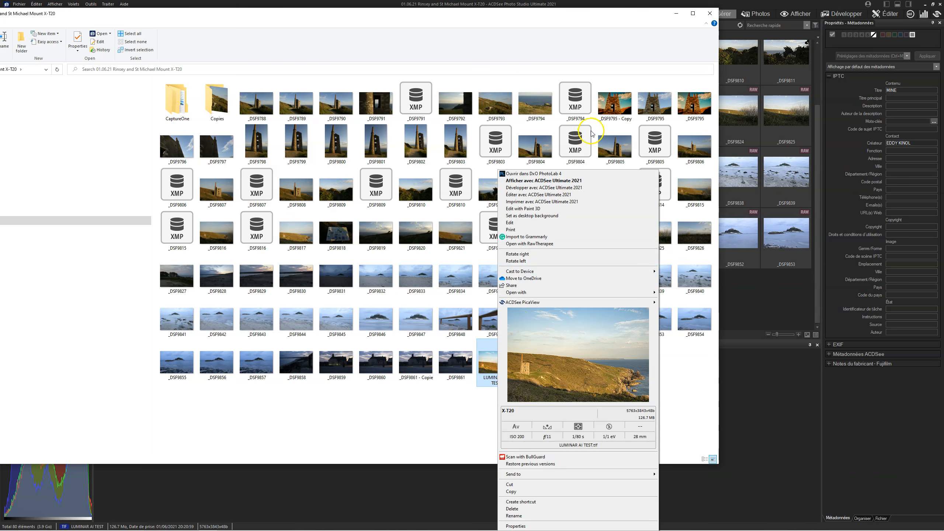
click(605, 164)
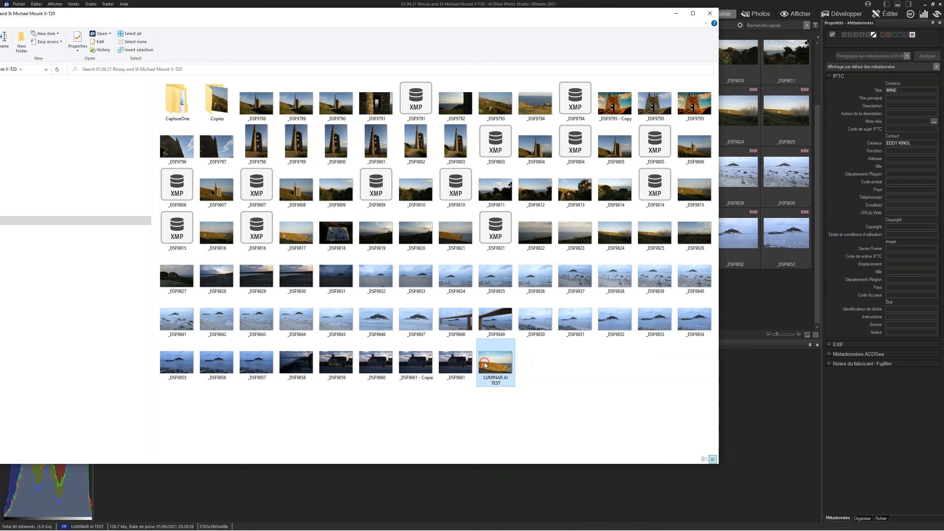
right_click(508, 369)
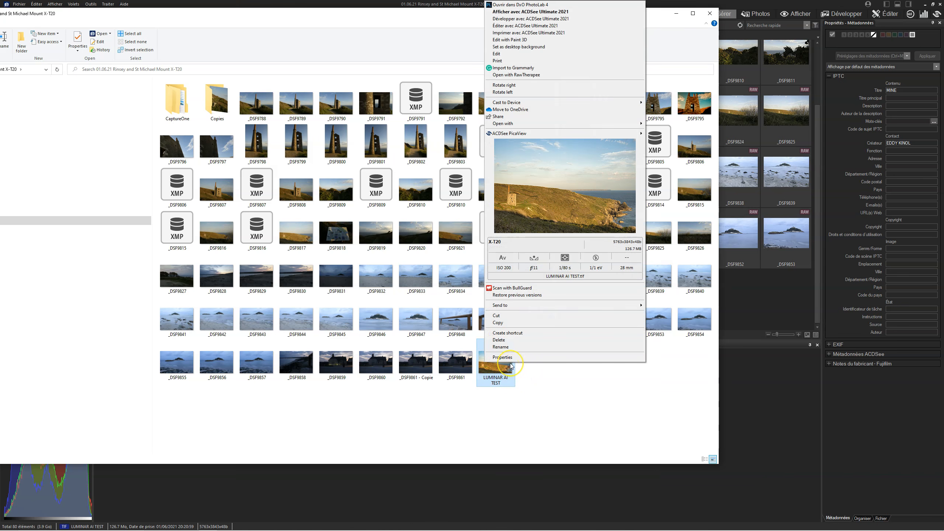
click(516, 357)
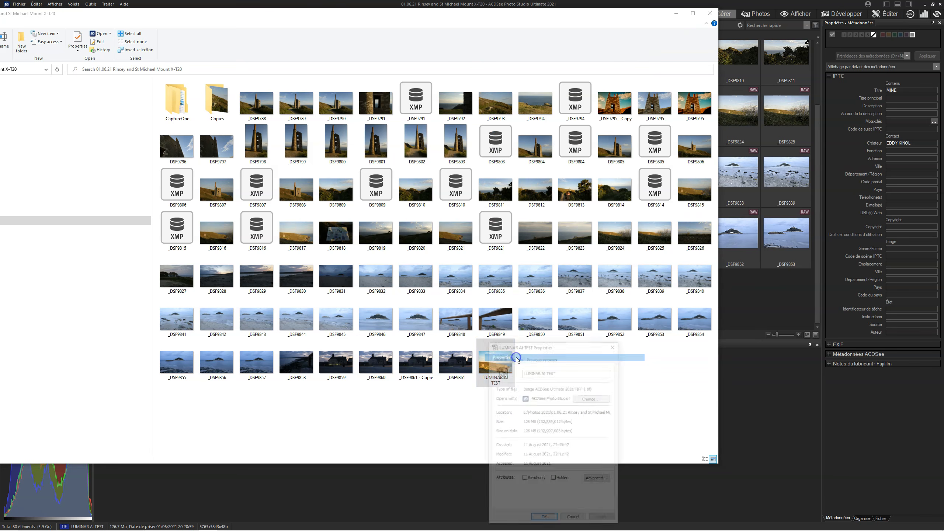
drag(568, 345, 568, 174)
click(516, 187)
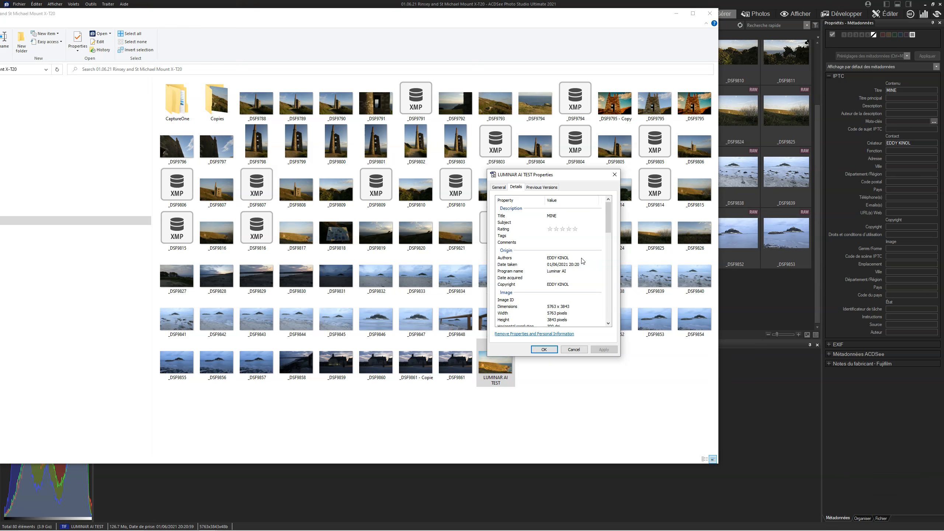
click(614, 174)
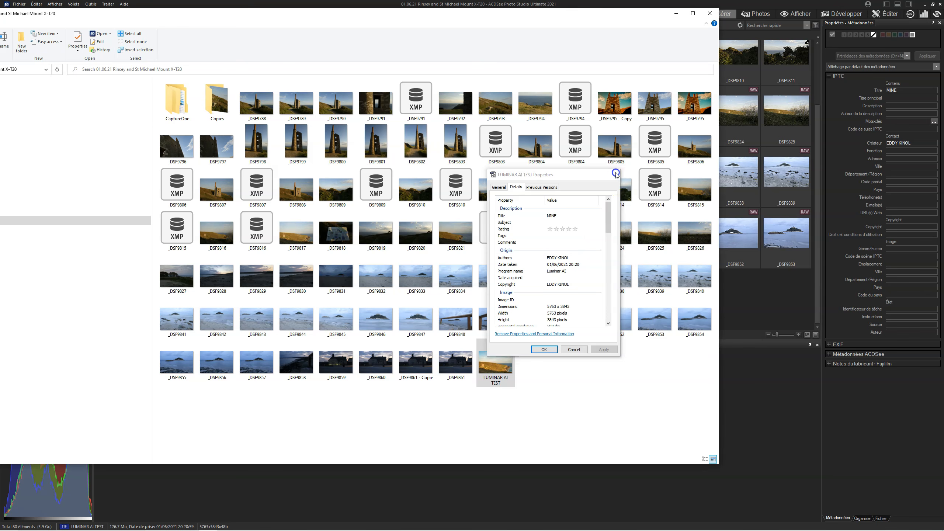
click(709, 12)
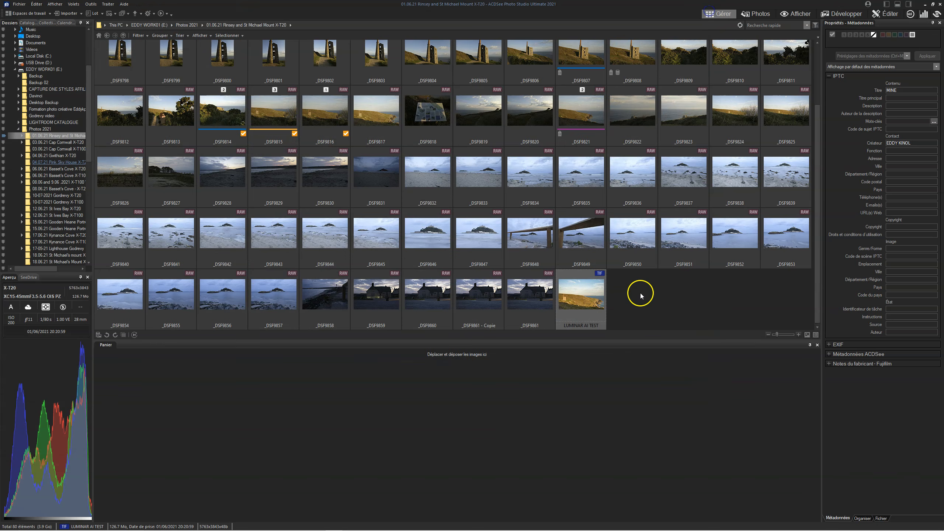
- Open the 19.07.21 Godrevy X-T20 folder and bring the _DSF1506 photo into Develop mode
click(611, 372)
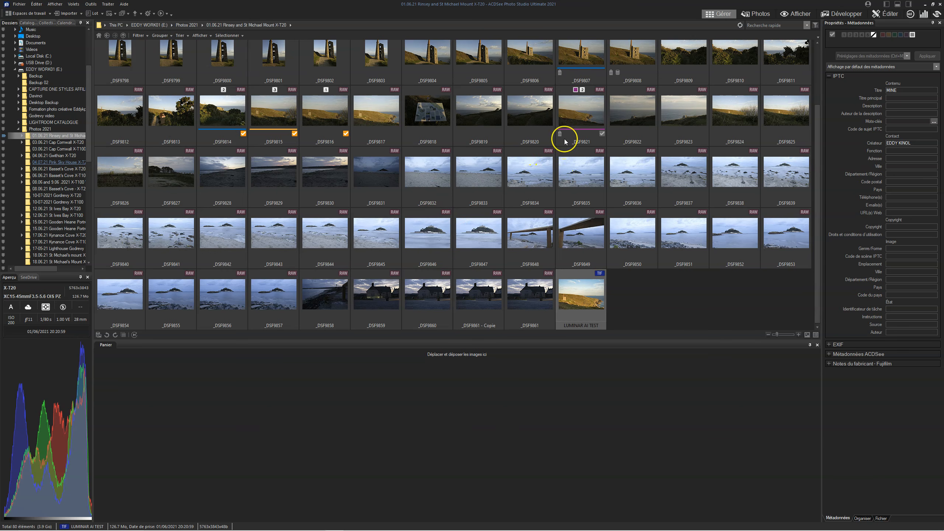
scroll(564, 142, up, 2)
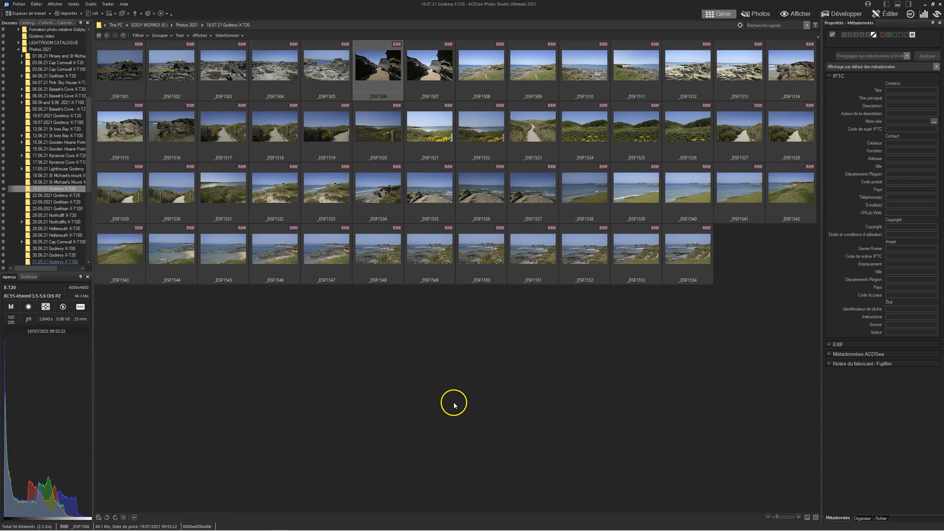
mouse_move(375, 80)
key(ctrl+shift+d)
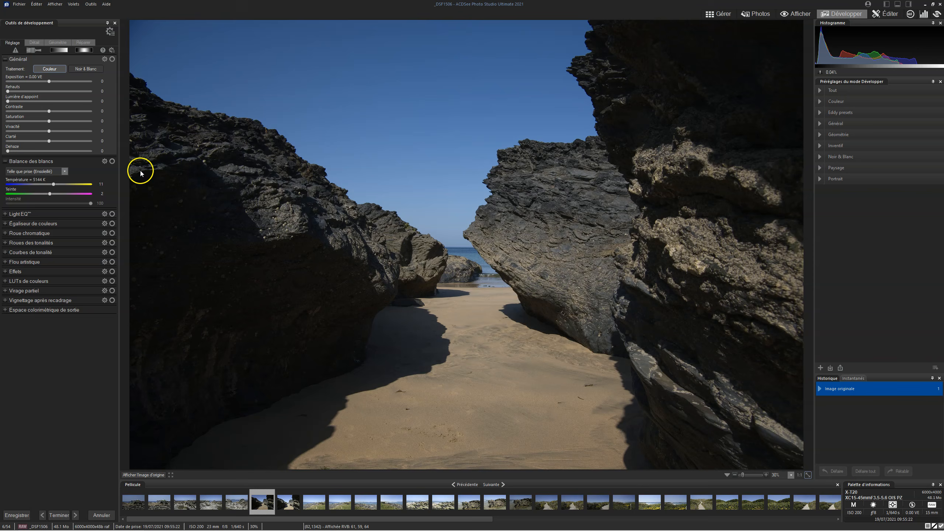
- Enable the lens profile for distortion correction and straighten the photo 0.8 degrees to the left along the sea horizon
click(56, 48)
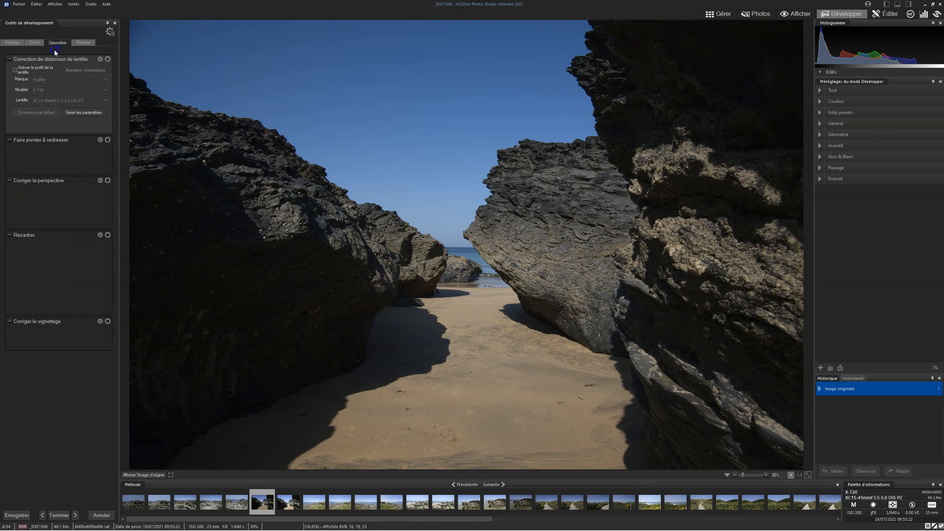
click(15, 71)
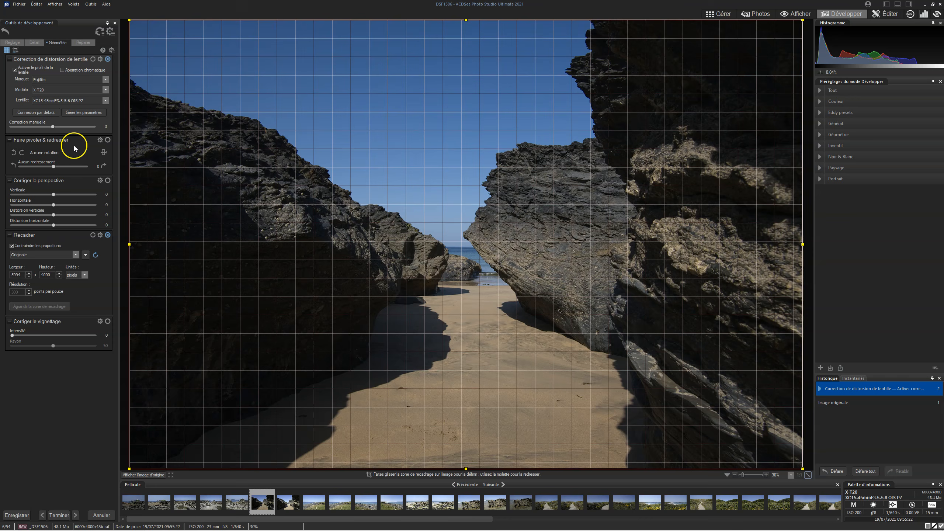
click(104, 152)
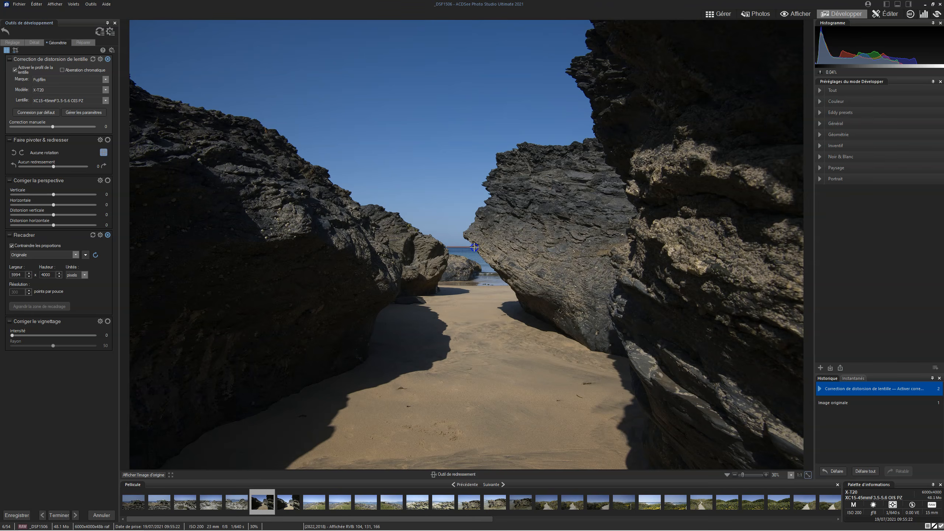
drag(474, 246, 474, 247)
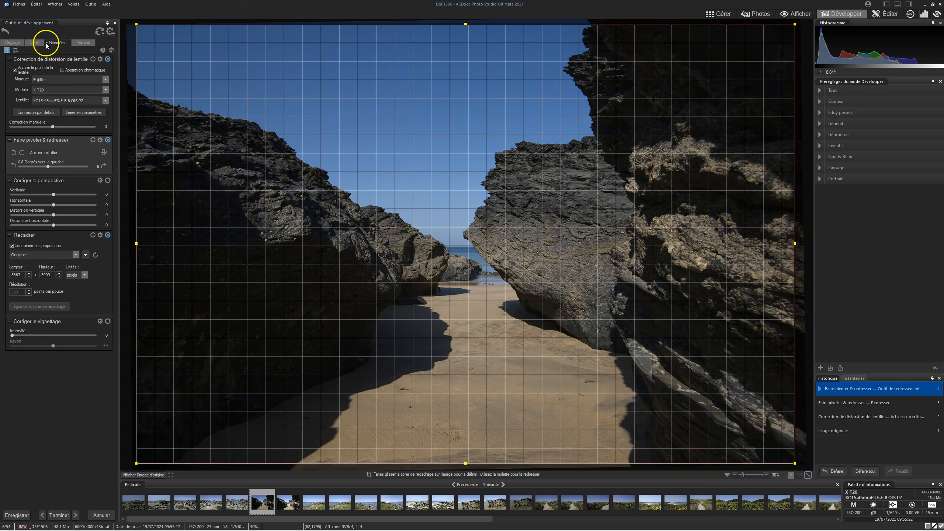
- Set the photo's fill light (Lumière d'appoint) to 62 and highlights (Rehauts) to 79
click(12, 42)
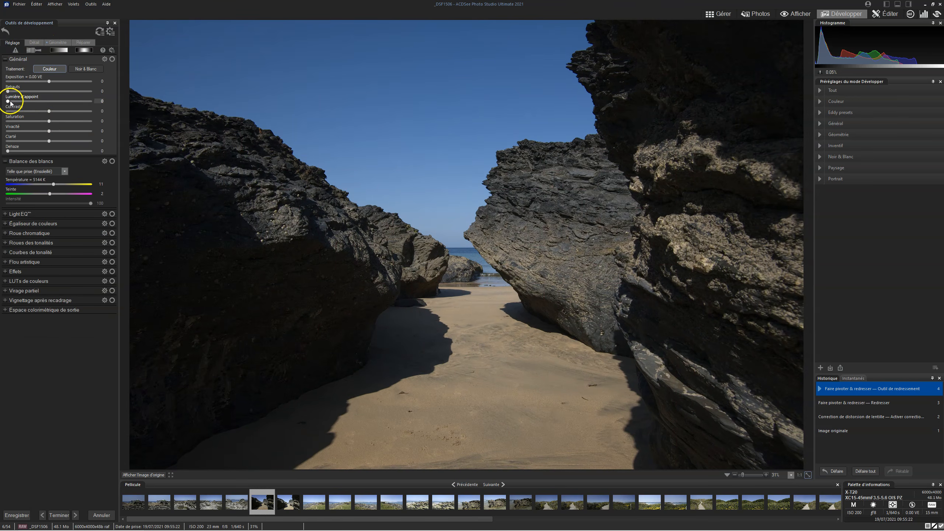
drag(8, 102, 59, 104)
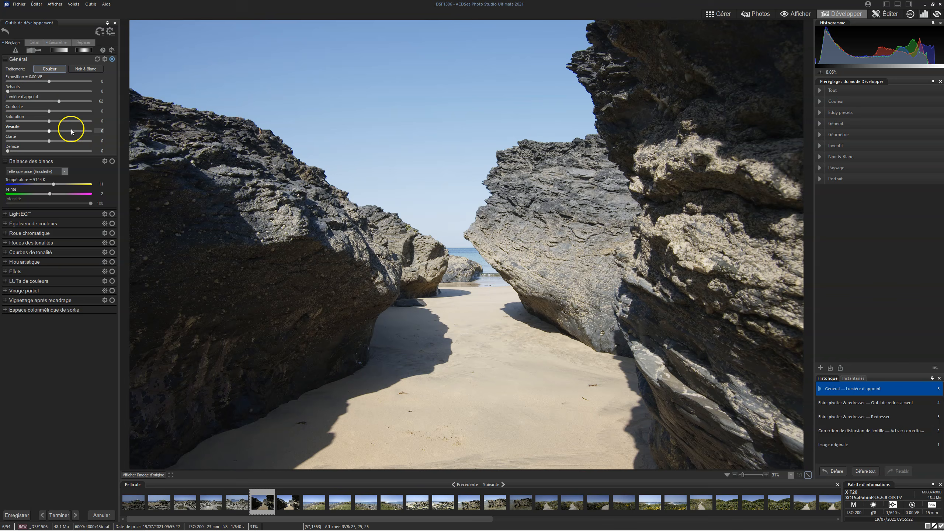
drag(7, 91, 41, 96)
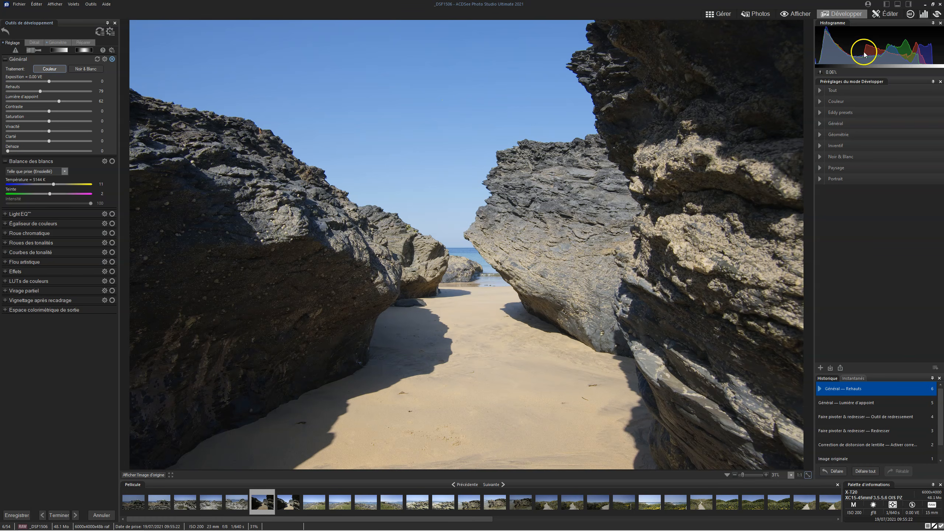
- Open the developed _DSF1506 photo in Edit mode
click(880, 14)
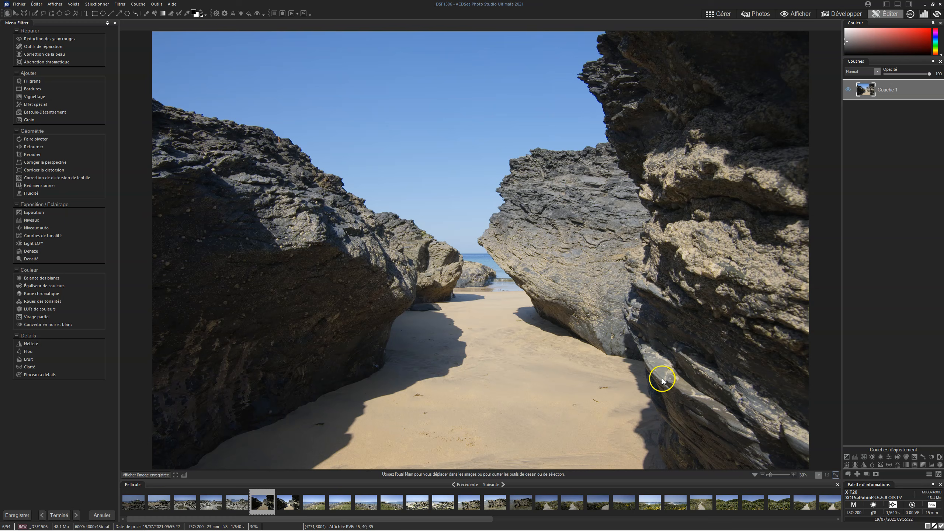
- Duplicate the photo's only layer, Couche 1
right_click(886, 88)
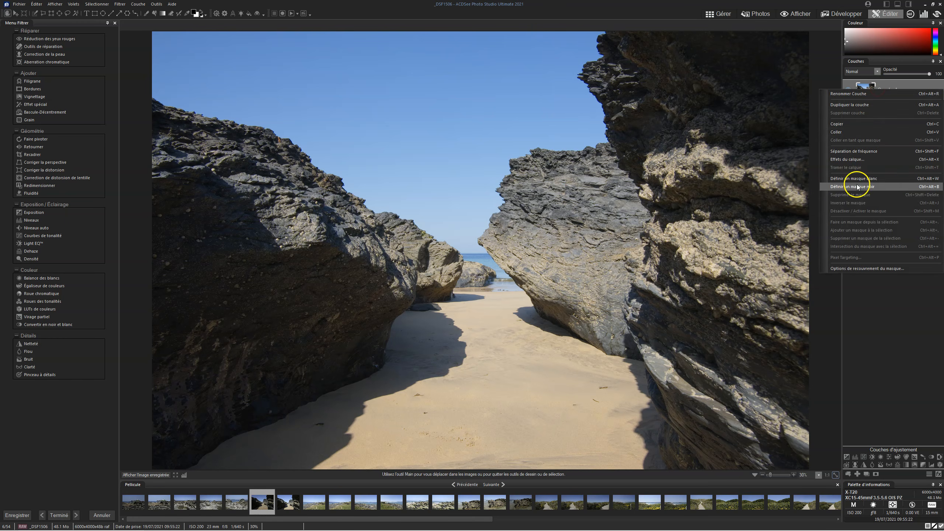
click(851, 105)
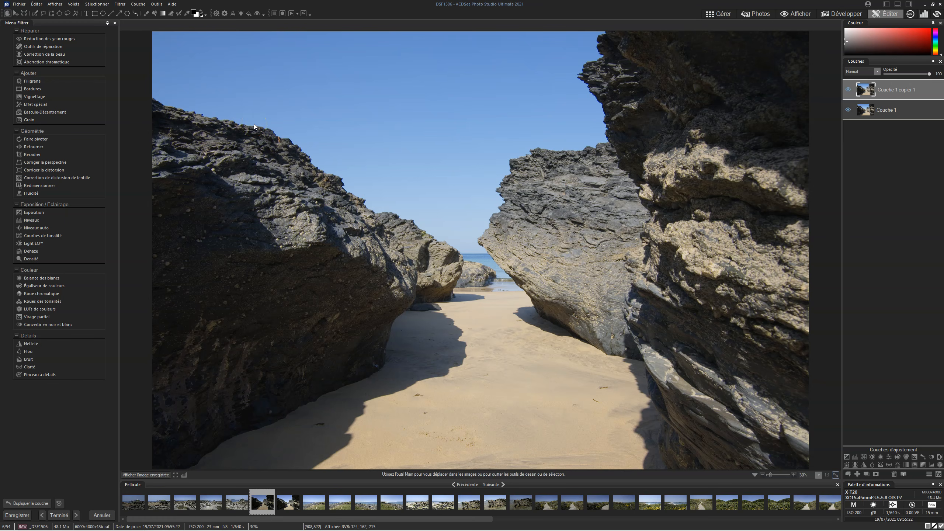
- In the Edit mode options, remove the Skylum Luminar AI folder from the Photoshop plug-in paths
click(157, 4)
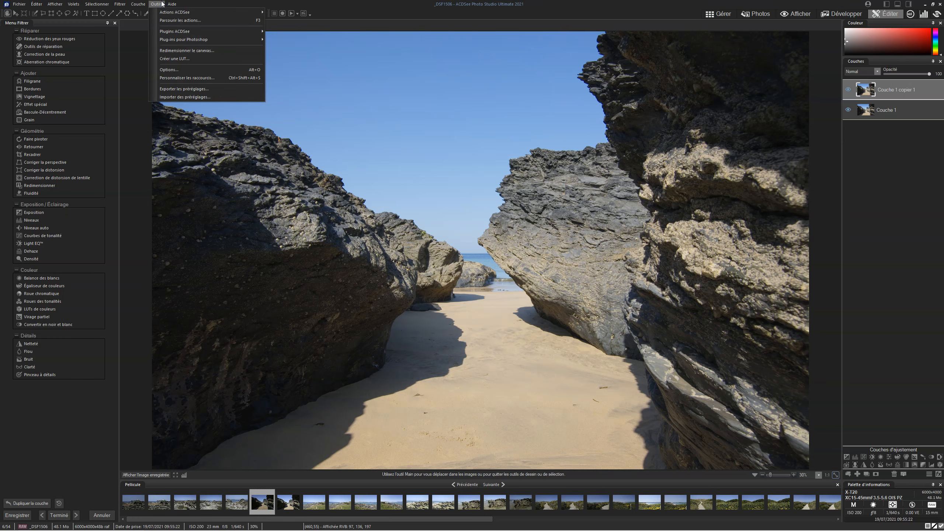
click(182, 39)
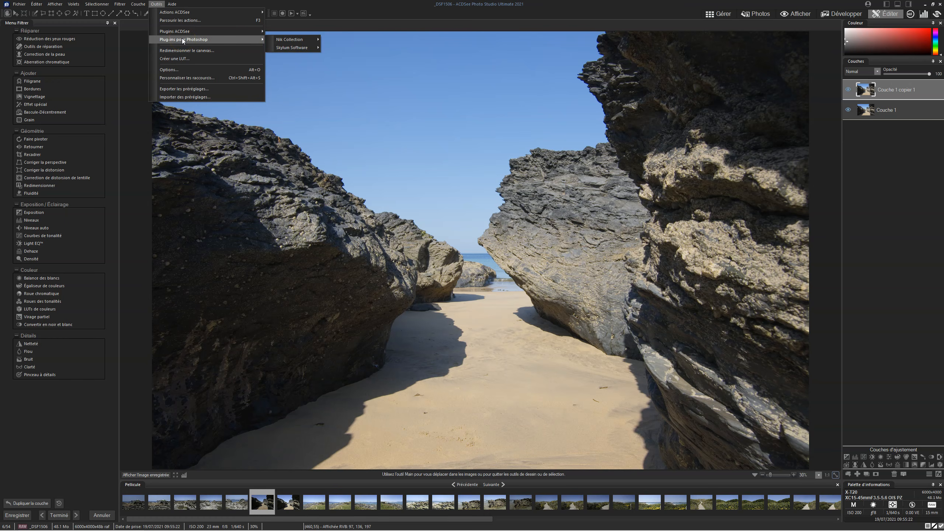
click(289, 48)
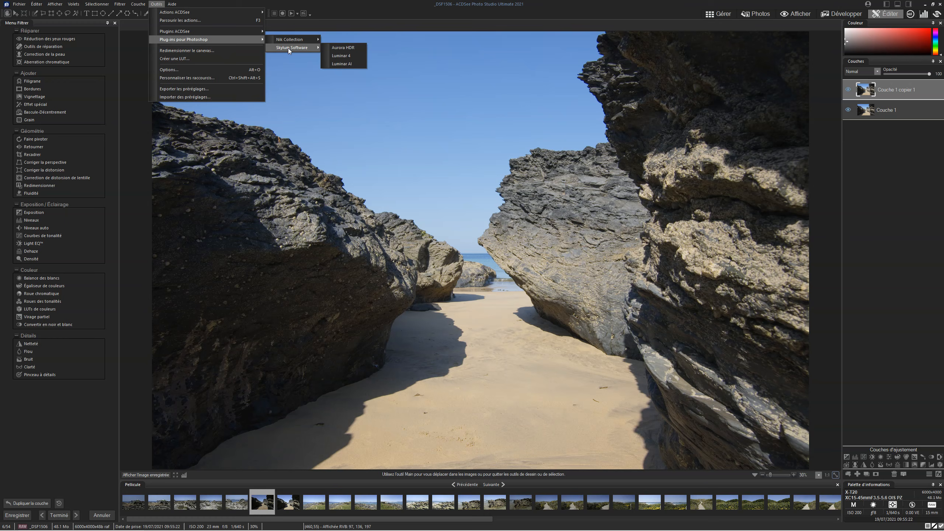
click(331, 48)
click(198, 70)
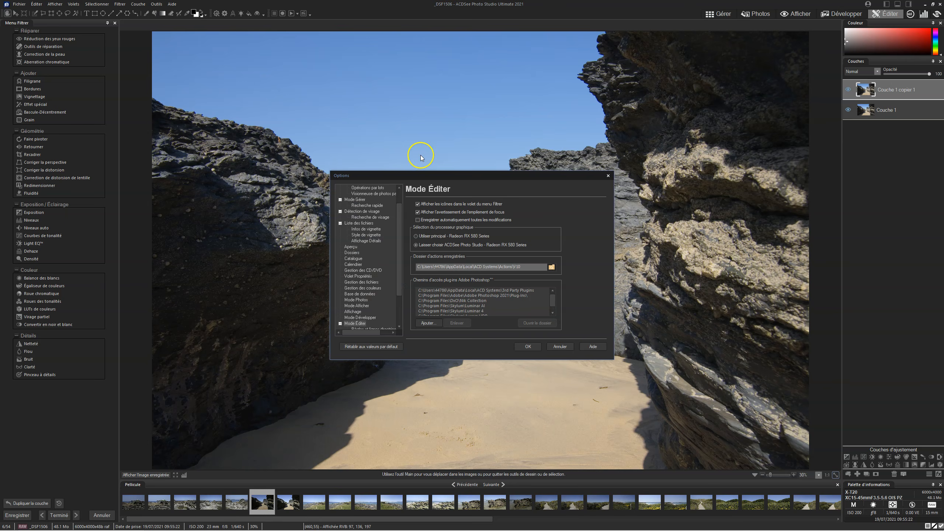
scroll(352, 292, down, 2)
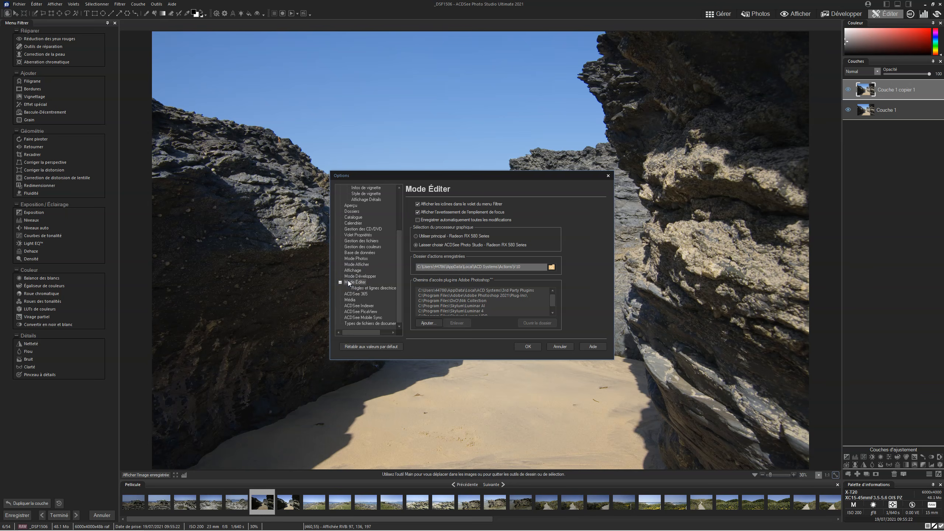
scroll(485, 300, down, 1)
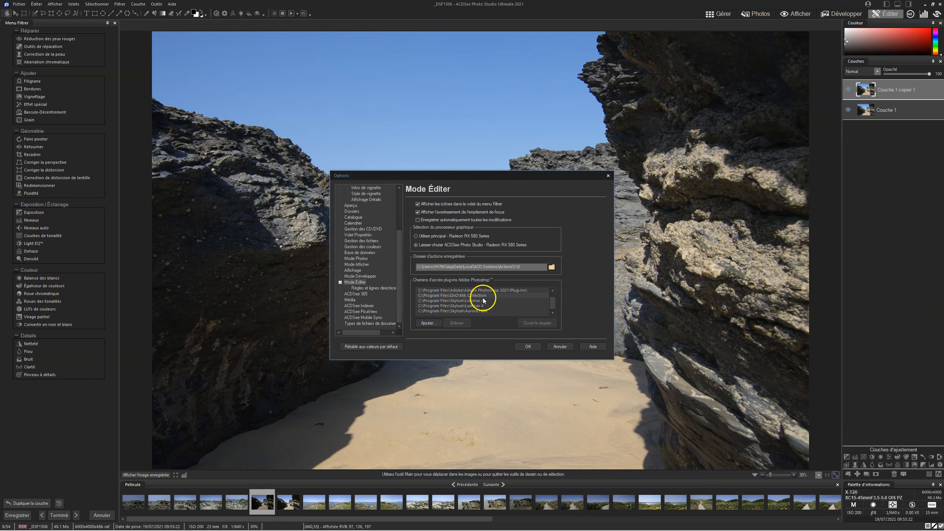
click(482, 301)
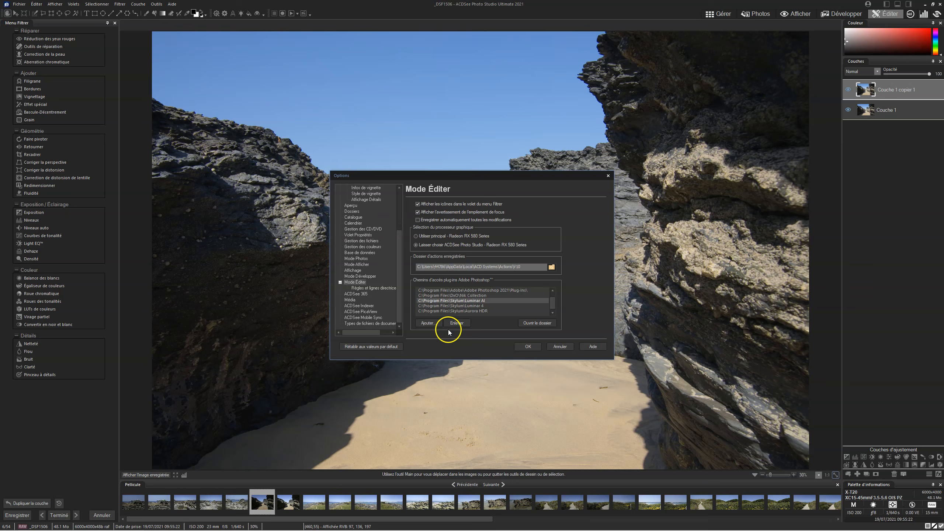
click(458, 322)
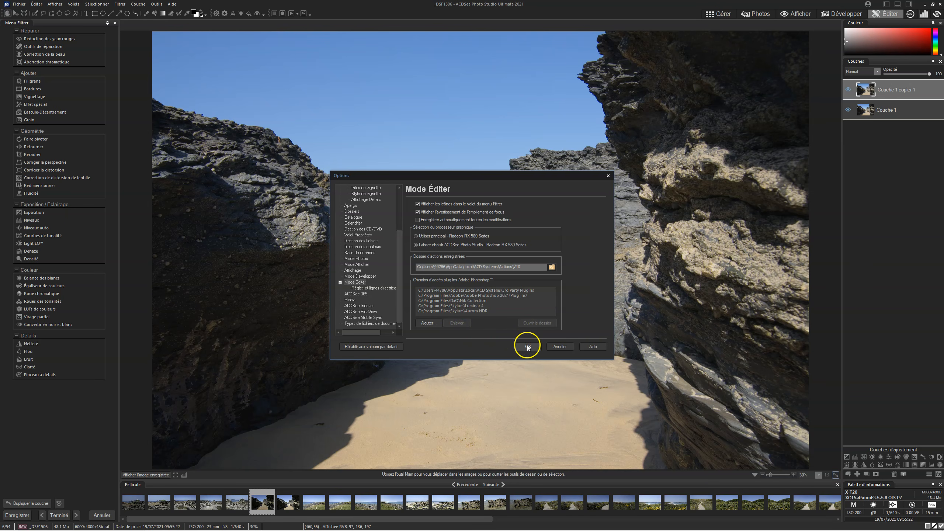
- Remove the Luminar 4 and Aurora HDR folders from the Photoshop plug-in paths and accept the options
click(471, 306)
click(466, 323)
click(479, 306)
click(463, 323)
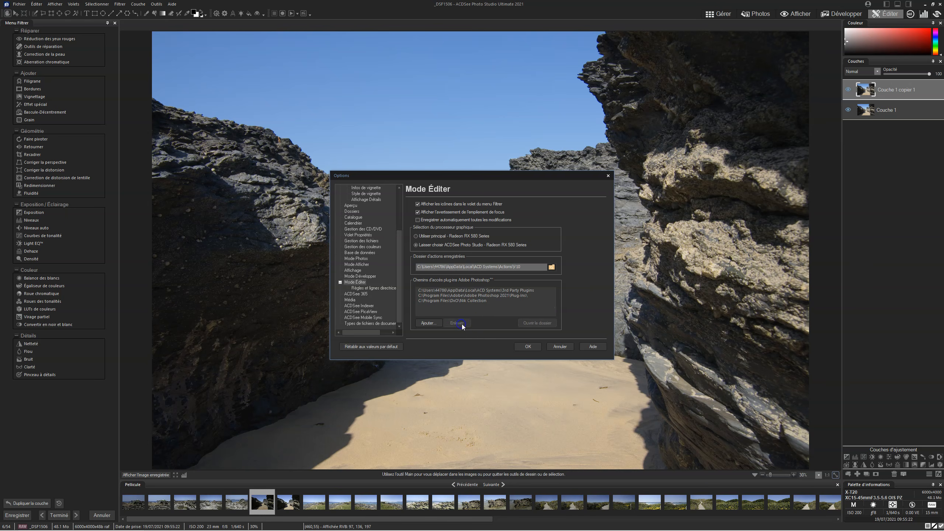
click(518, 346)
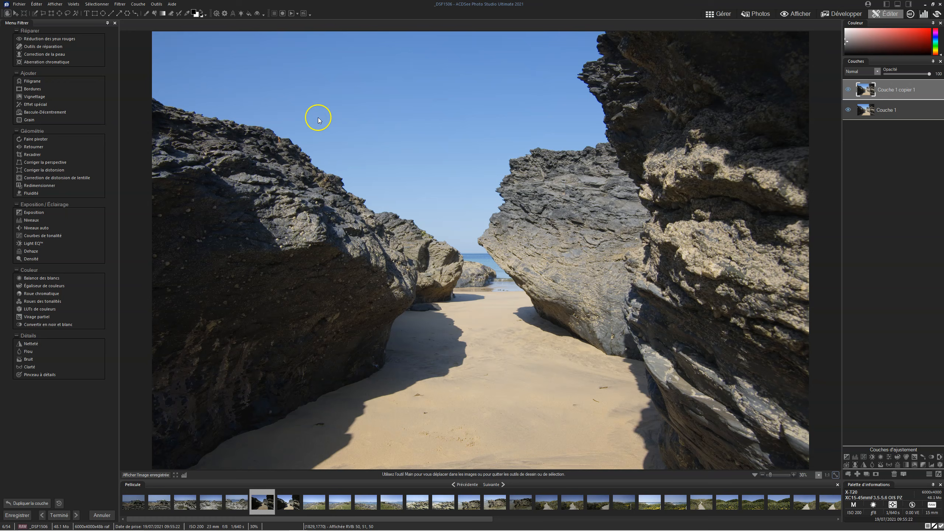
- Reopen the Edit mode options and add C:\Program Files\Skylum\Luminar AI as a Photoshop plug-in path
click(156, 4)
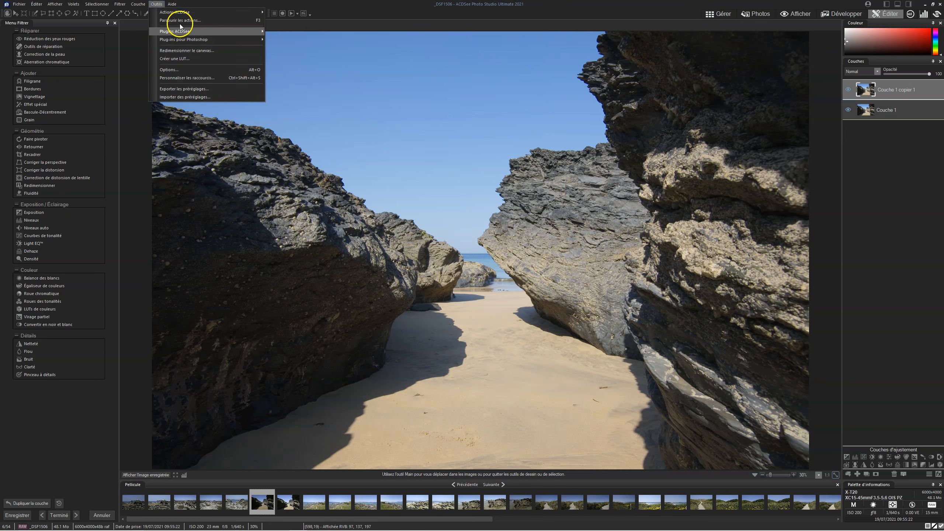
mouse_move(245, 43)
mouse_move(276, 39)
click(204, 70)
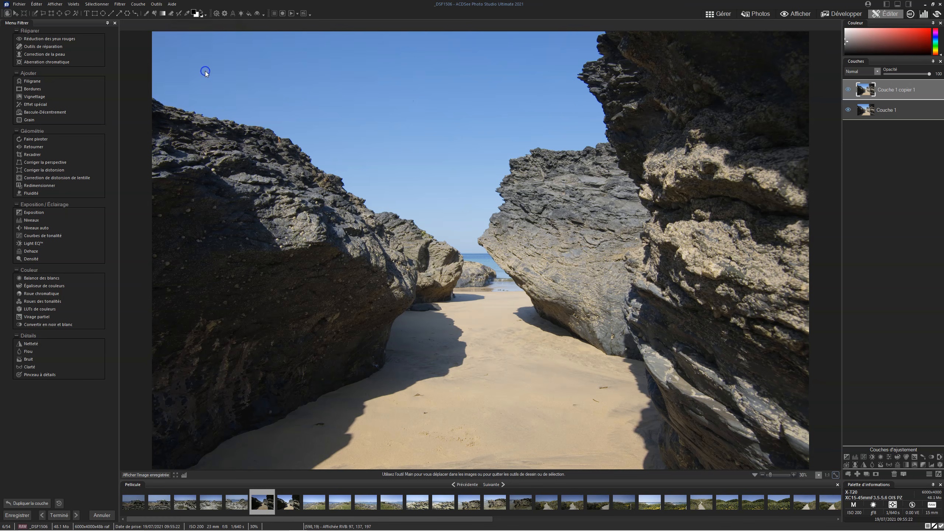
click(429, 323)
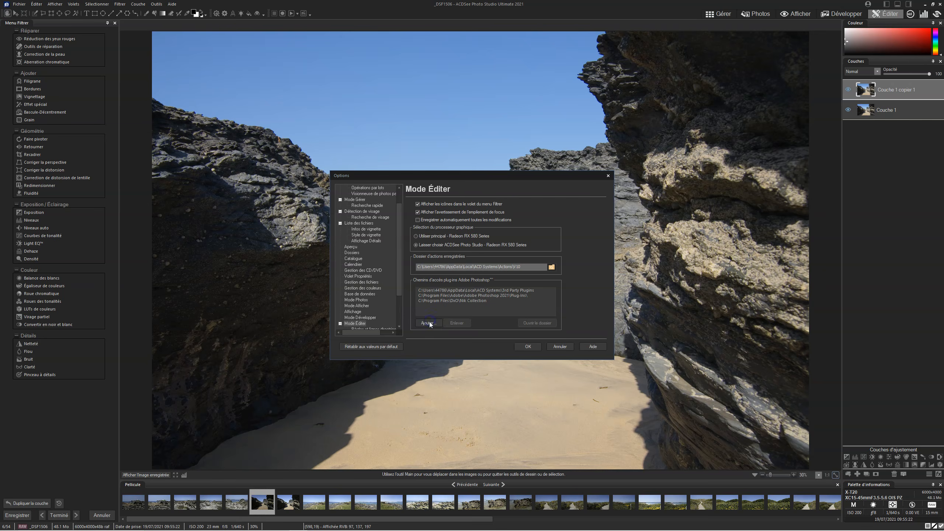
click(375, 352)
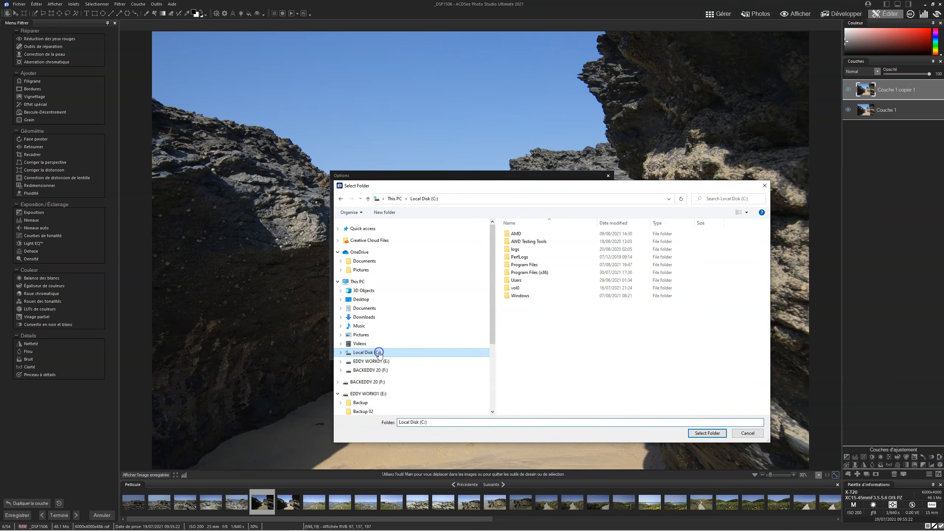
double_click(534, 265)
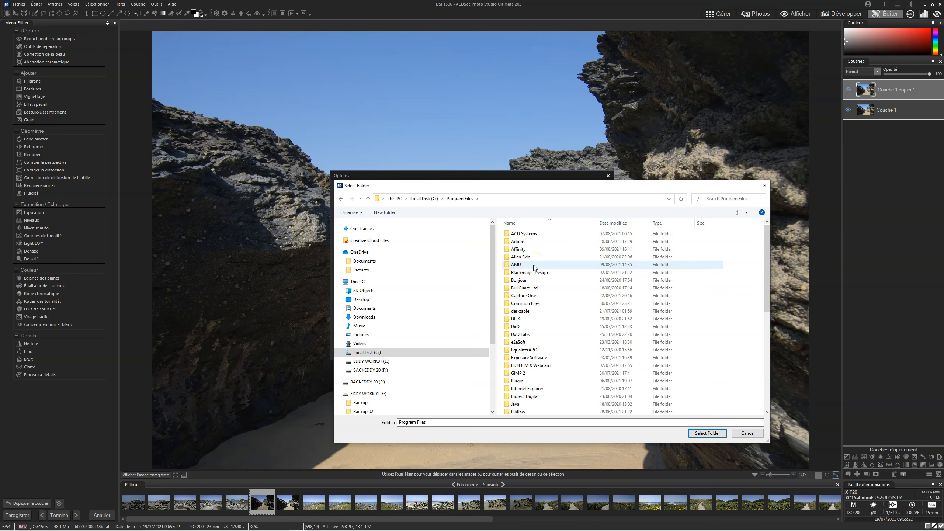
scroll(544, 306, down, 6)
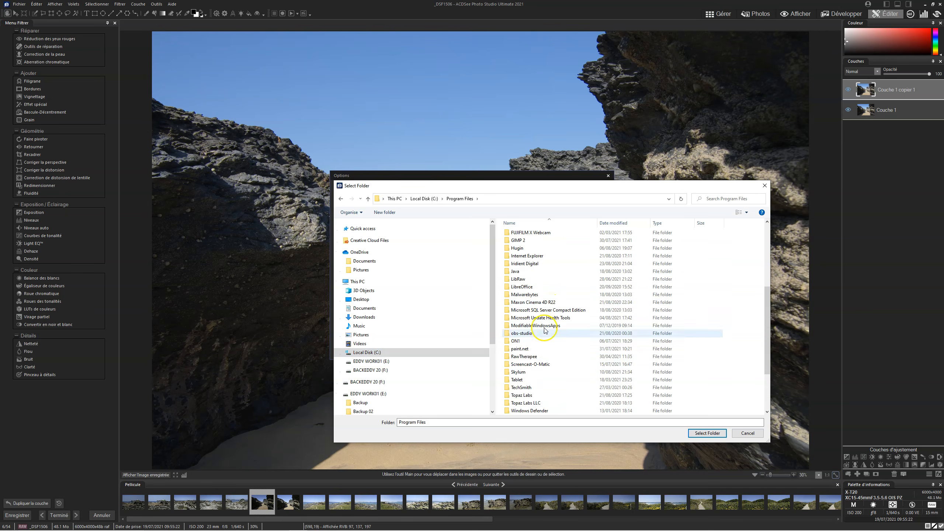
double_click(525, 372)
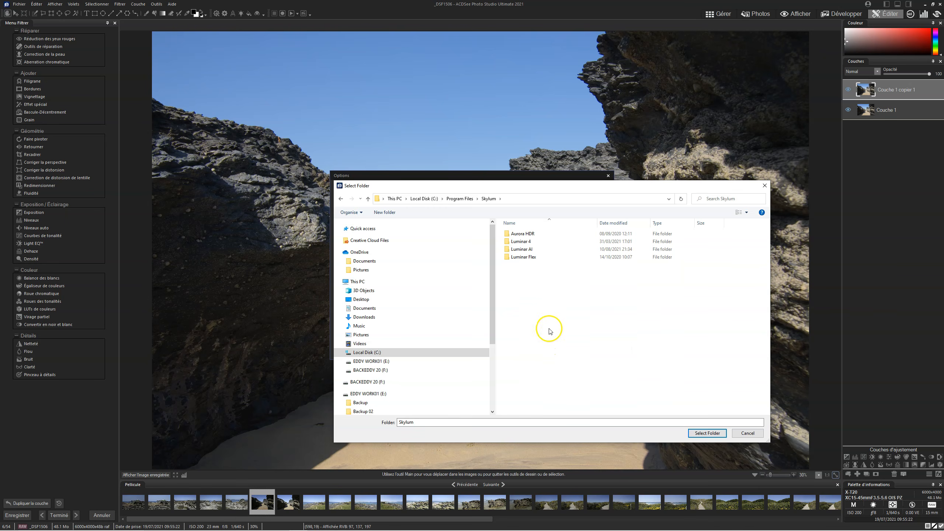
double_click(523, 250)
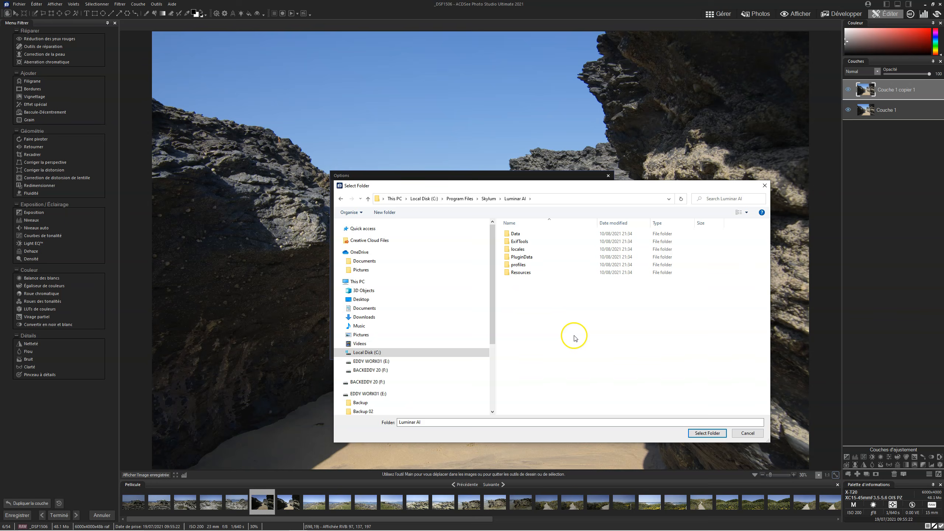
click(707, 434)
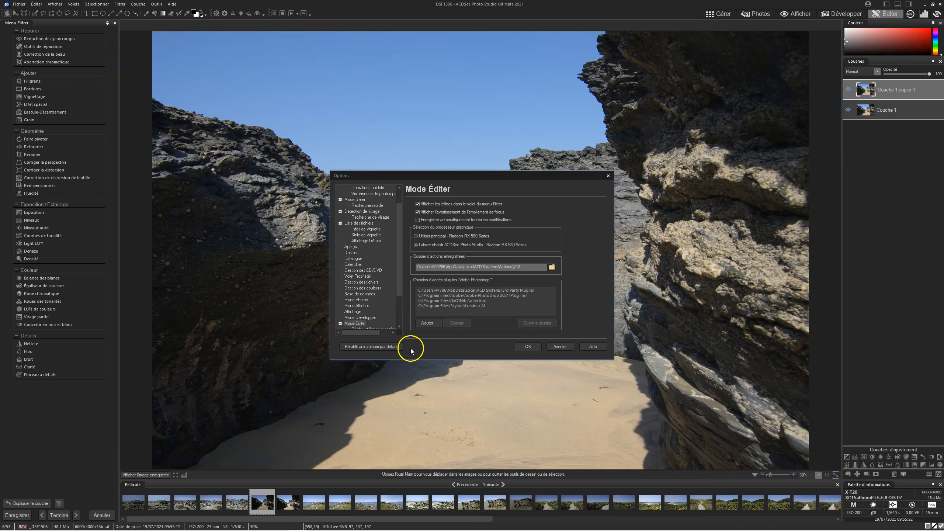
- Add the Luminar 4 folder inside Skylum as another Photoshop plug-in path
click(428, 323)
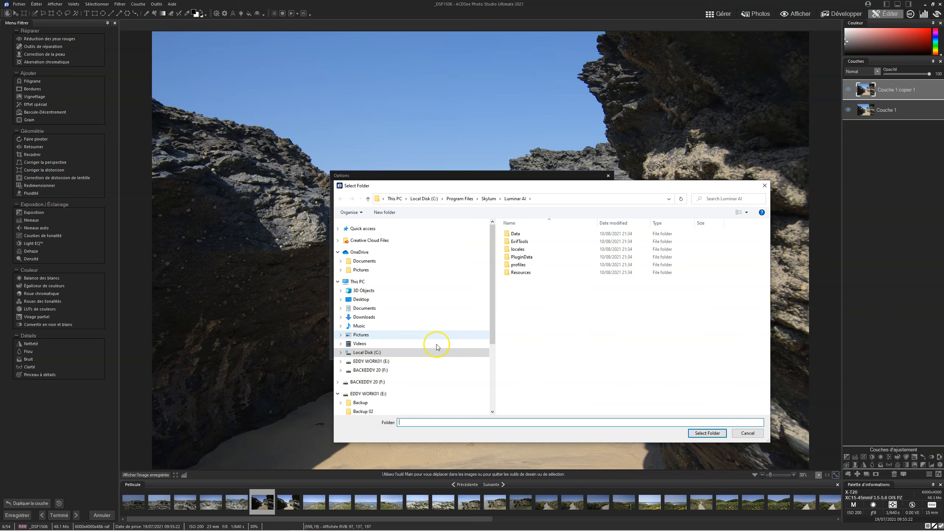
click(489, 200)
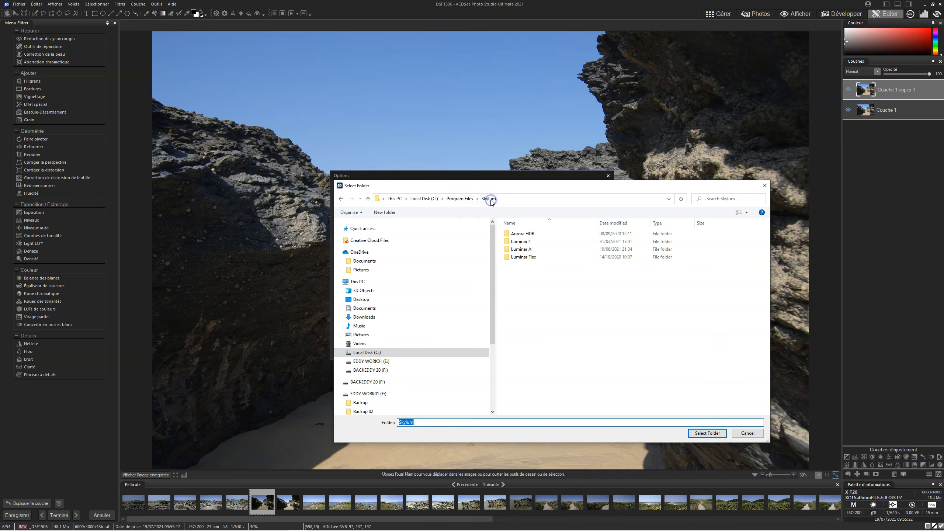
double_click(522, 242)
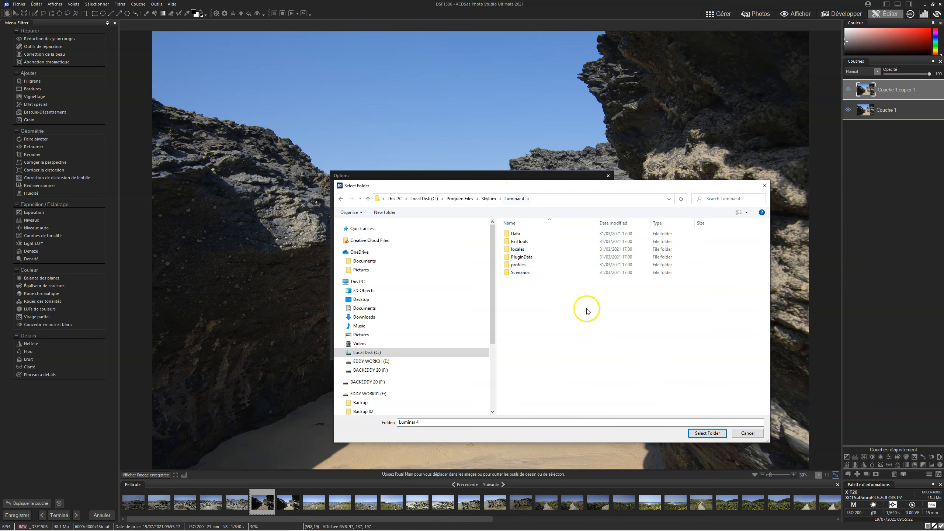
click(707, 433)
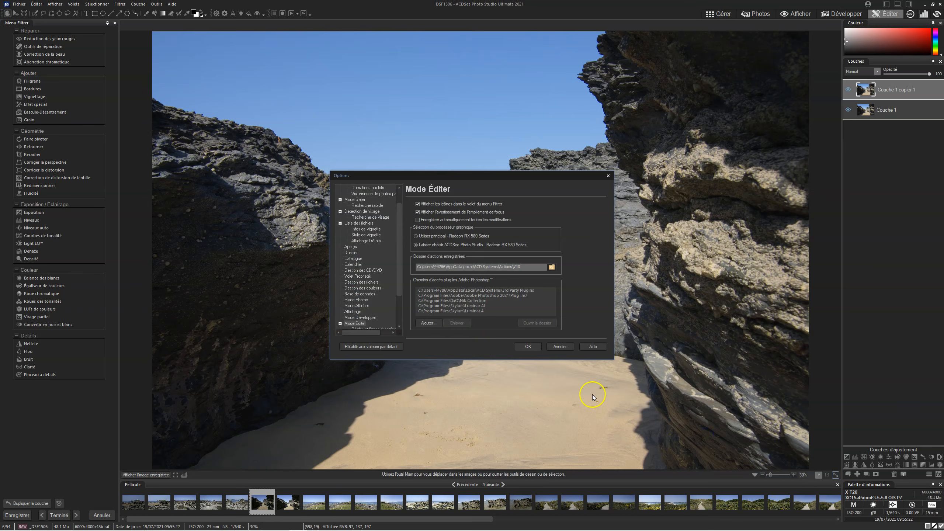
- Add Skylum's Aurora HDR folder to the Photoshop plug-in paths and accept the options
click(429, 322)
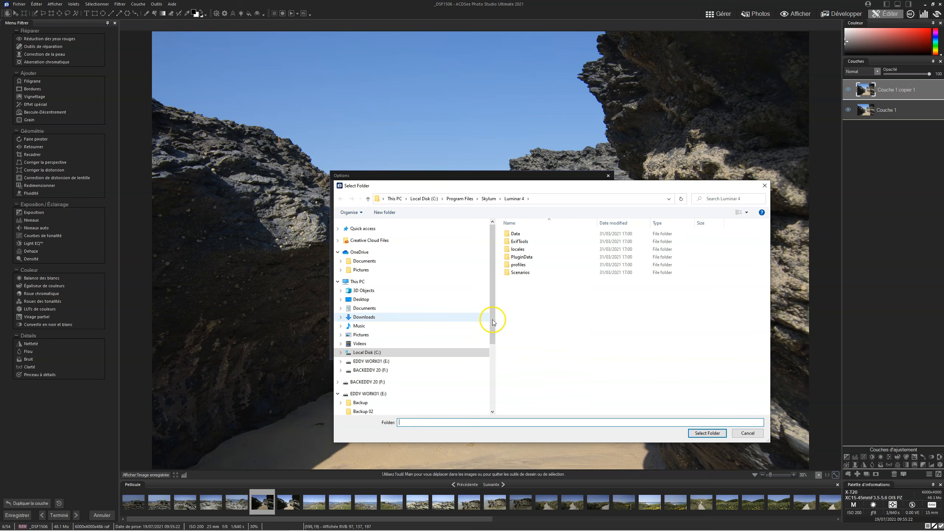
click(488, 198)
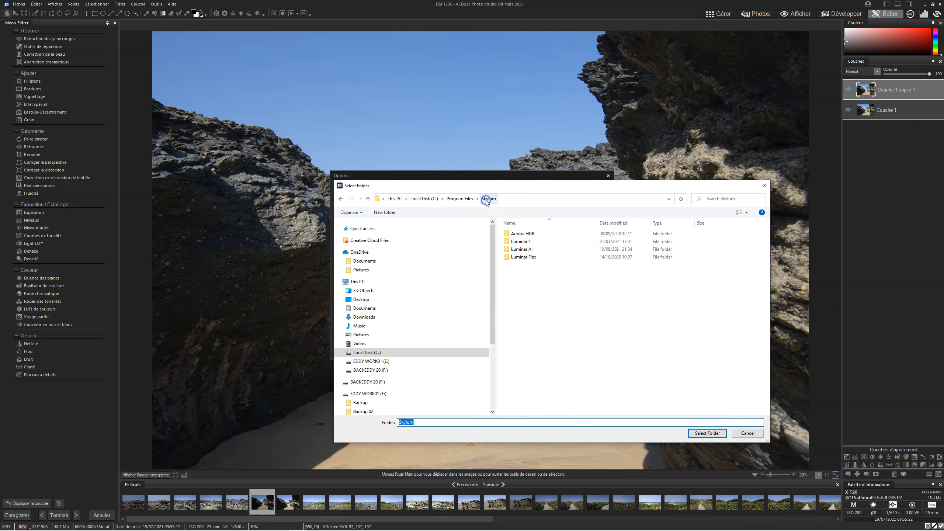
double_click(524, 233)
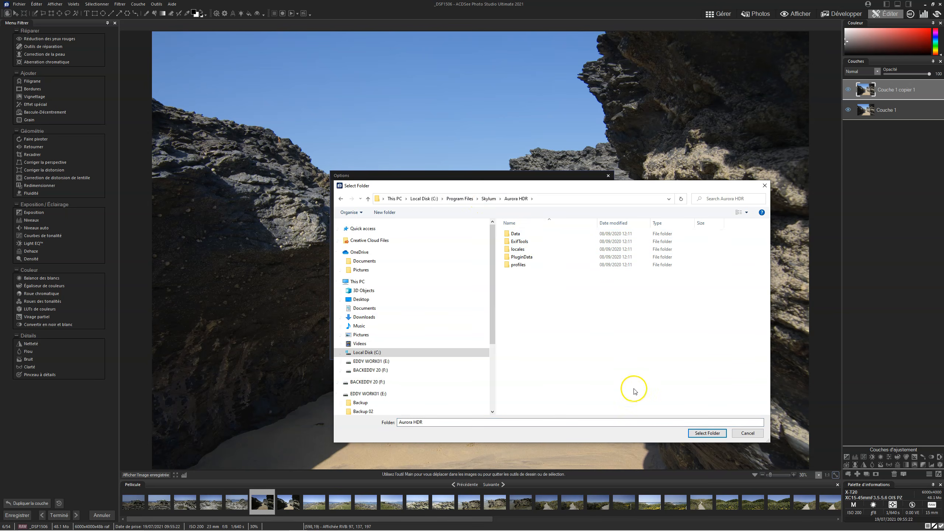
click(705, 434)
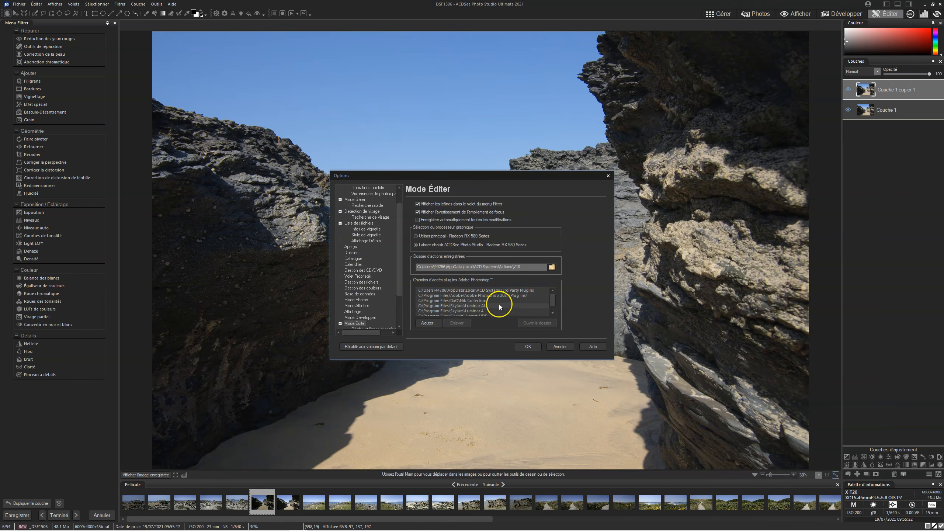
scroll(499, 305, down, 1)
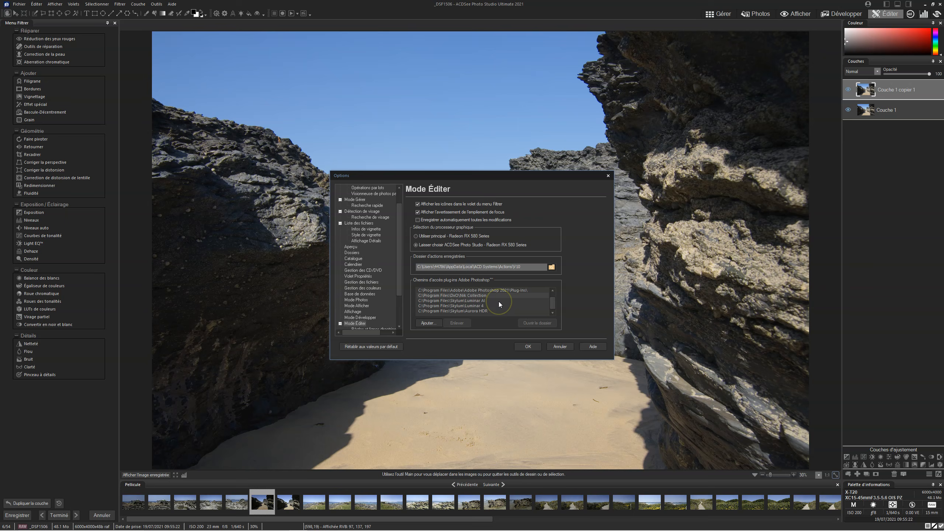
click(528, 347)
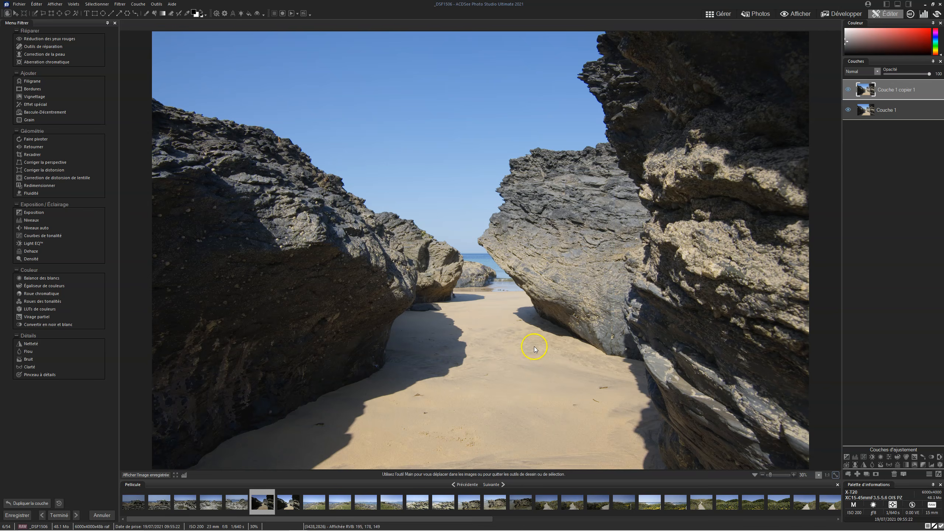
- Open the duplicated layer in the Skylum Luminar AI plug-in
click(158, 5)
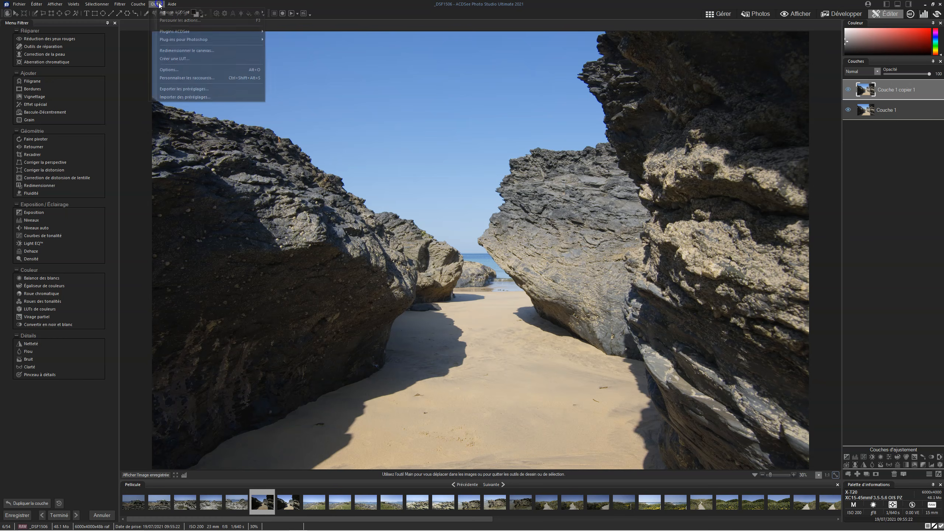
mouse_move(180, 40)
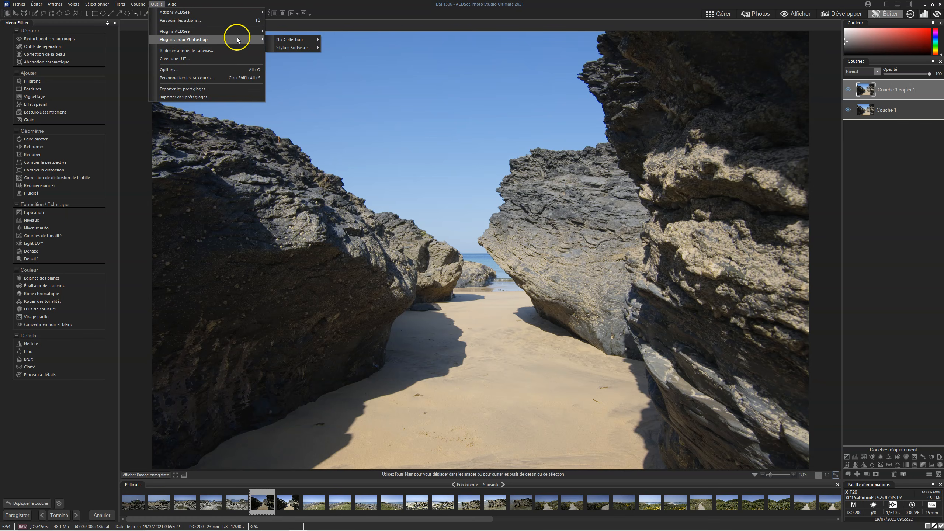
mouse_move(286, 47)
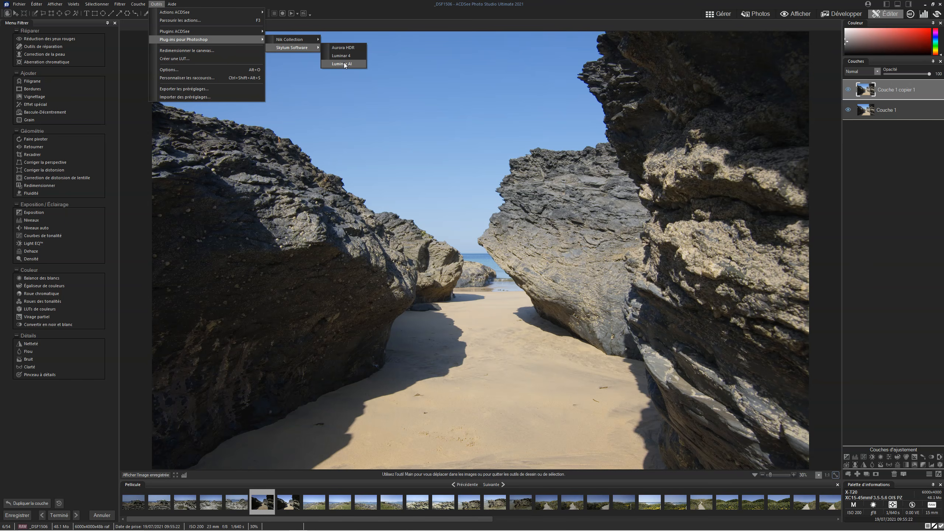
click(345, 65)
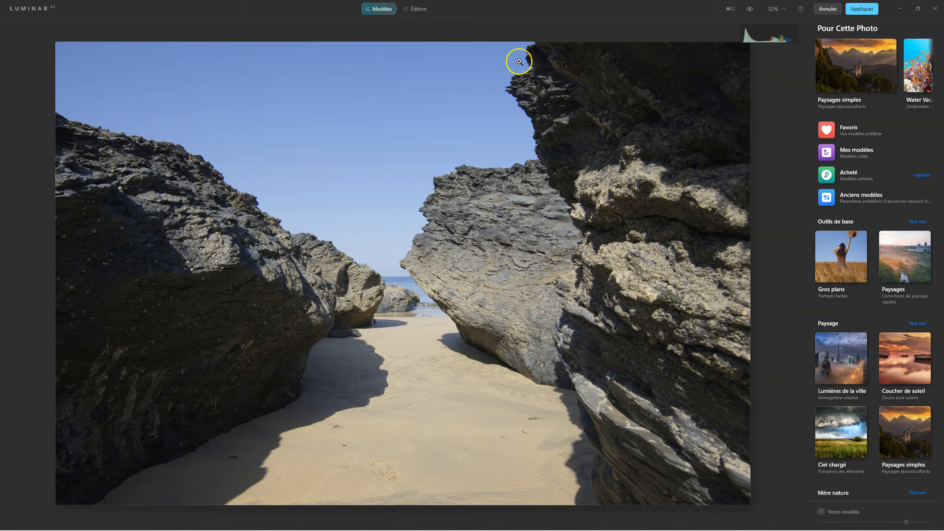
- Apply the Blue Lagoon template from the Water Vacation Collection to the beach photo
scroll(859, 69, down, 1)
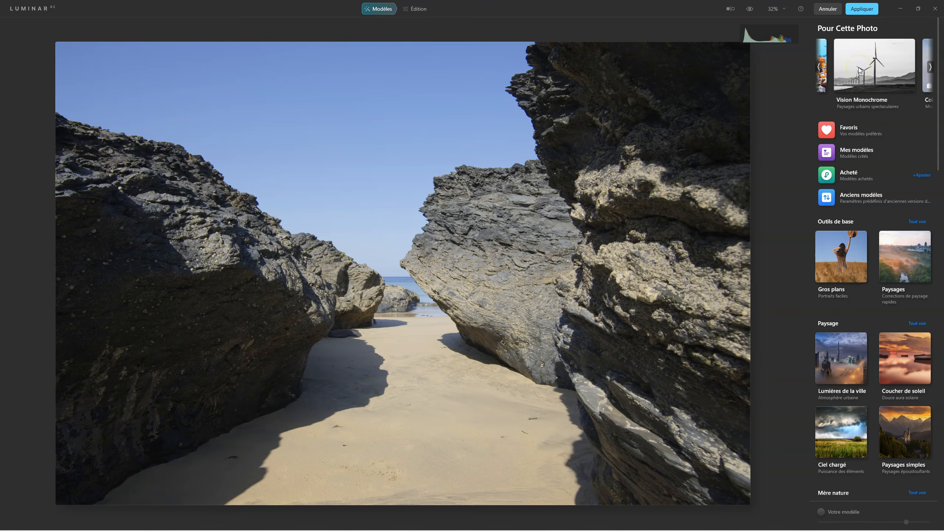
click(878, 72)
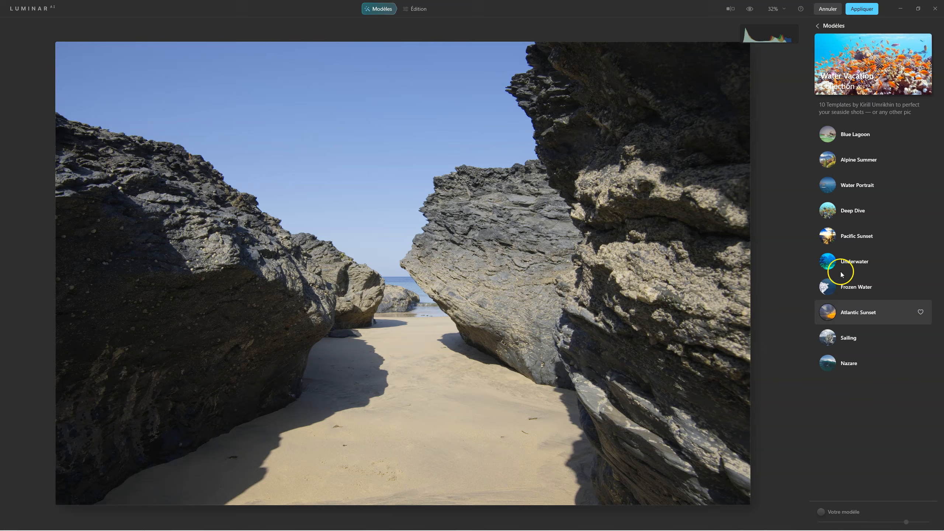
click(828, 134)
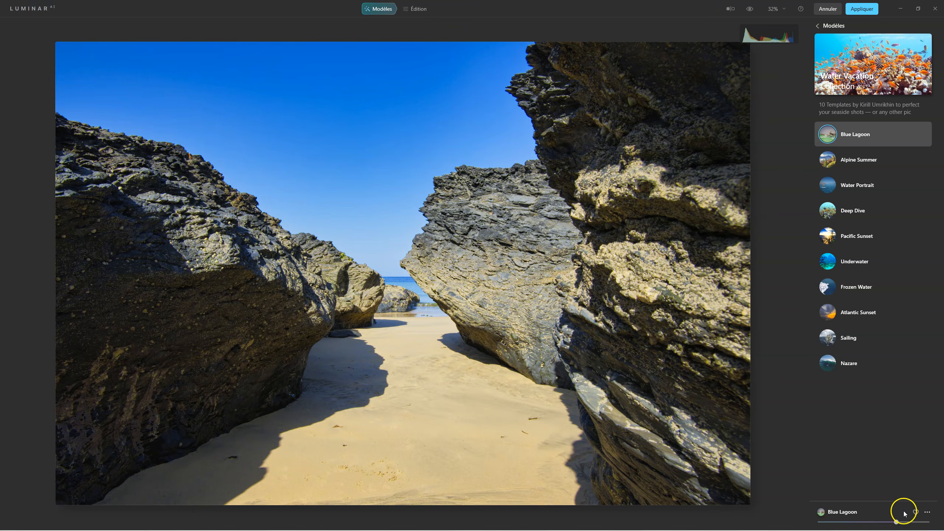
- Switch to the editing tools and replace the sky with Blue Sky 1 using Sky AI
click(416, 9)
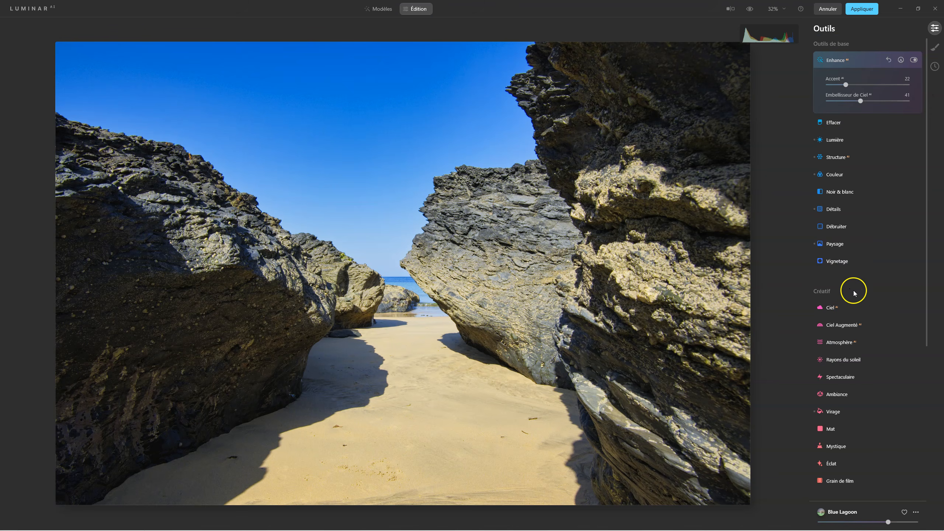
click(829, 308)
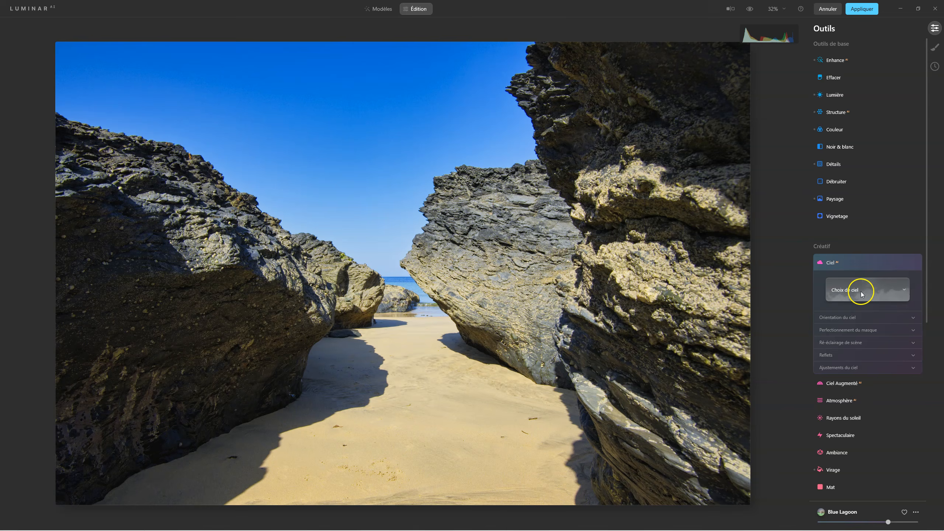
click(858, 292)
click(841, 328)
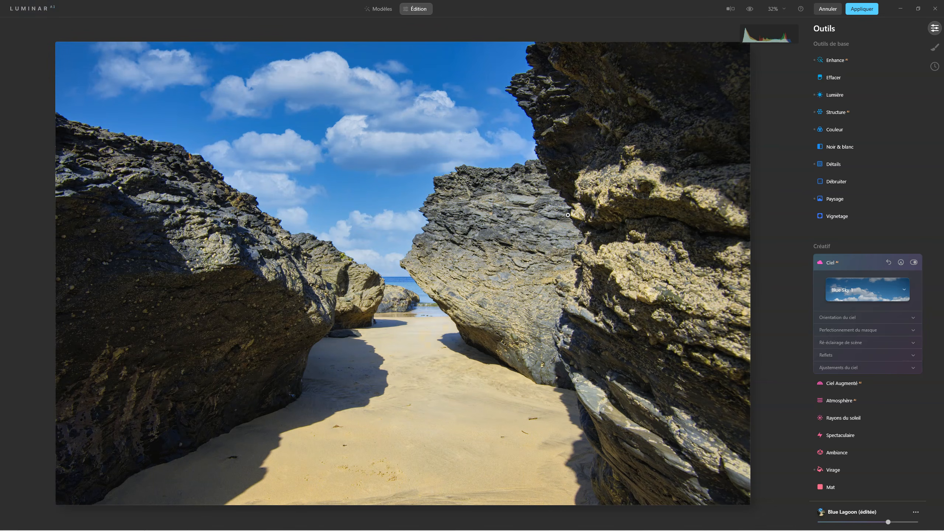
- Review the available tools and compare the beach photo before and after the template and sky edits
scroll(851, 401, down, 3)
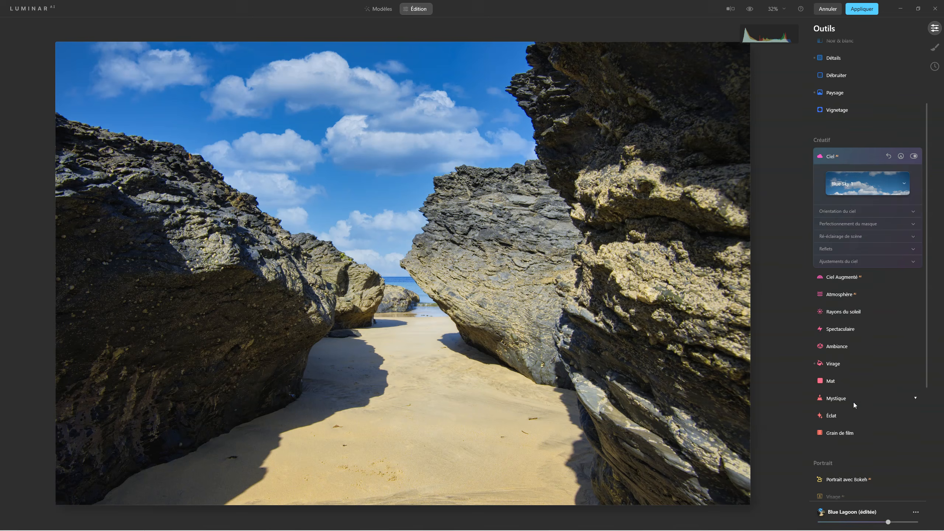
scroll(854, 402, up, 3)
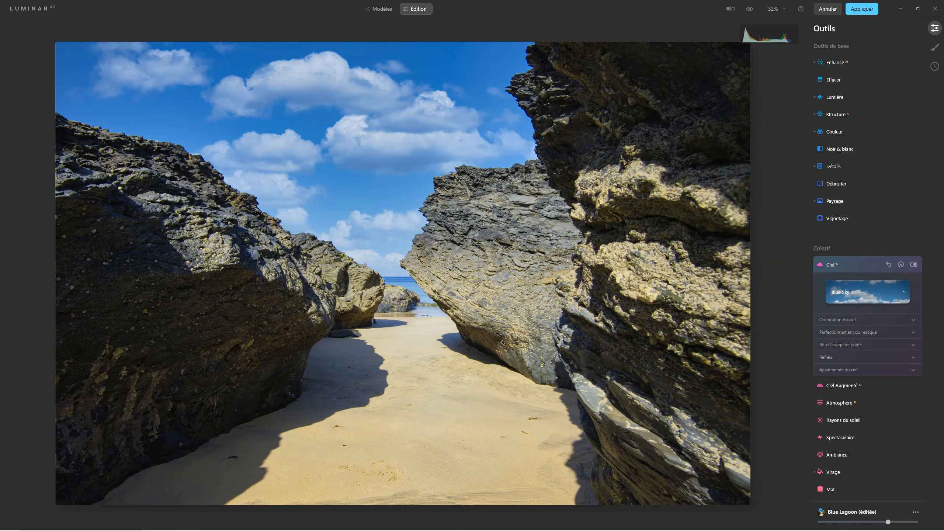
click(749, 9)
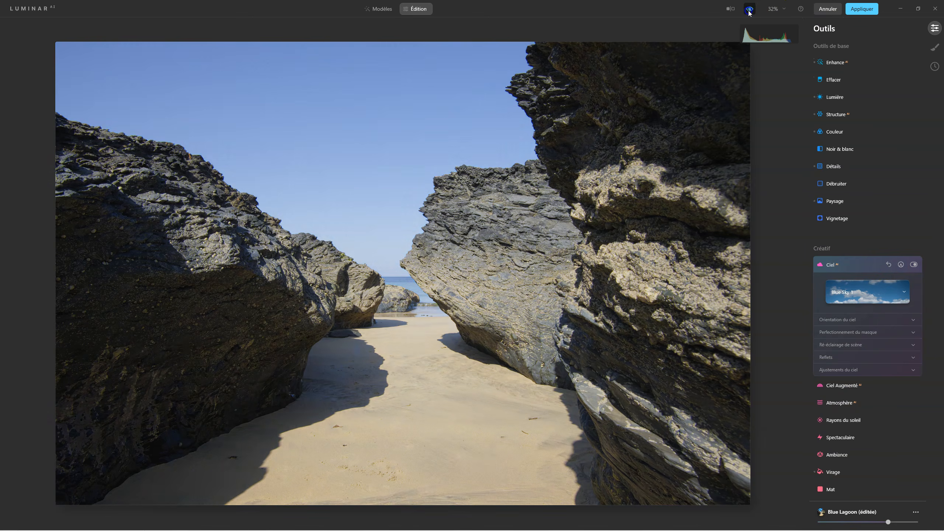
click(751, 8)
click(751, 8)
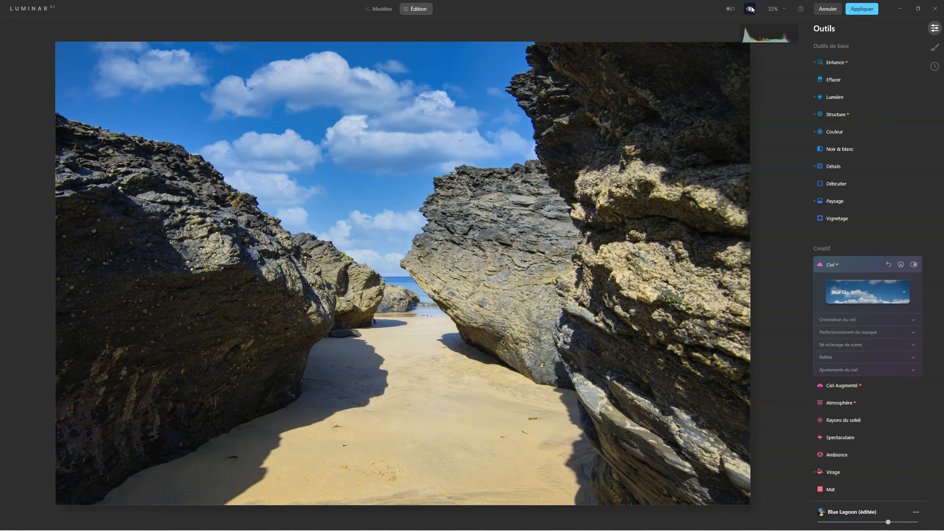
click(751, 9)
- Expand the sky orientation settings and set the scene relighting to intensity 65 and saturation 60
click(853, 318)
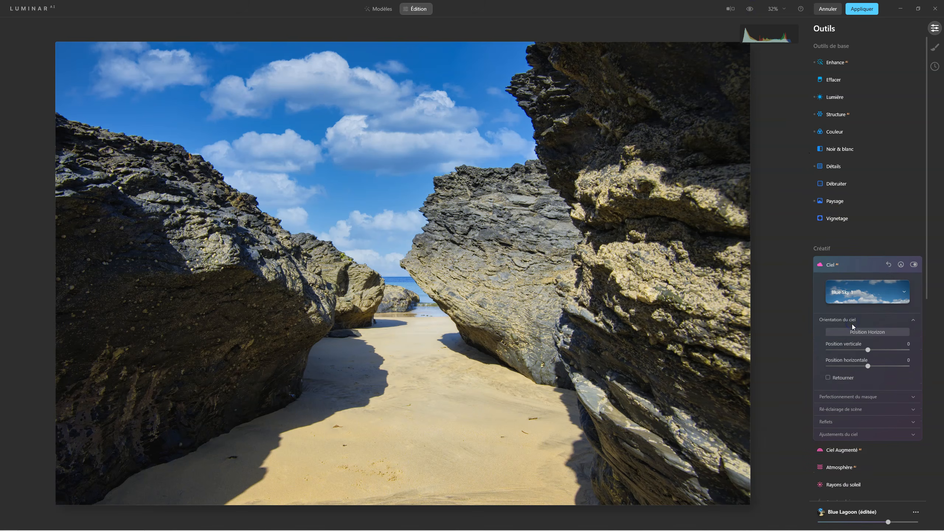
scroll(853, 317, down, 2)
scroll(853, 316, down, 2)
click(840, 284)
drag(828, 302, 875, 304)
click(829, 320)
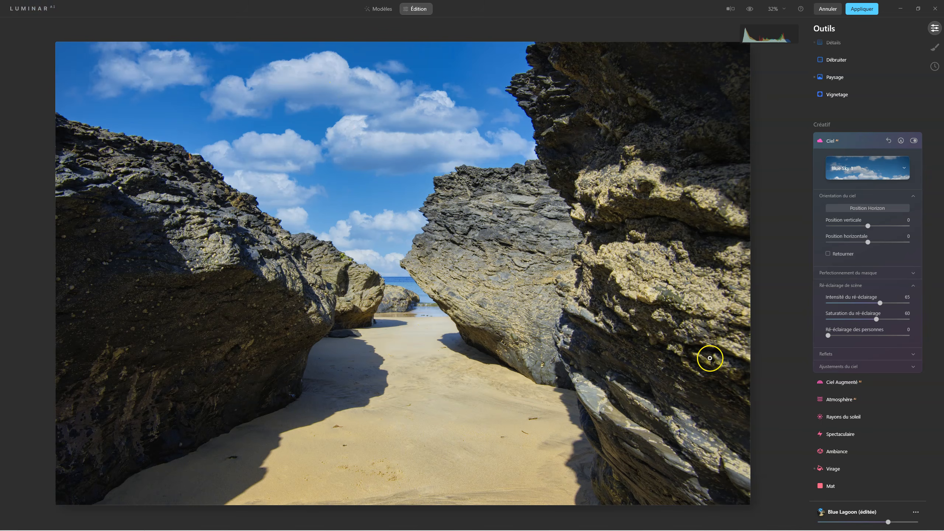
- Expand the reflection and sky adjustment settings and set the atmospheric haze to 92
click(831, 355)
click(833, 406)
scroll(852, 373, down, 3)
scroll(853, 368, down, 2)
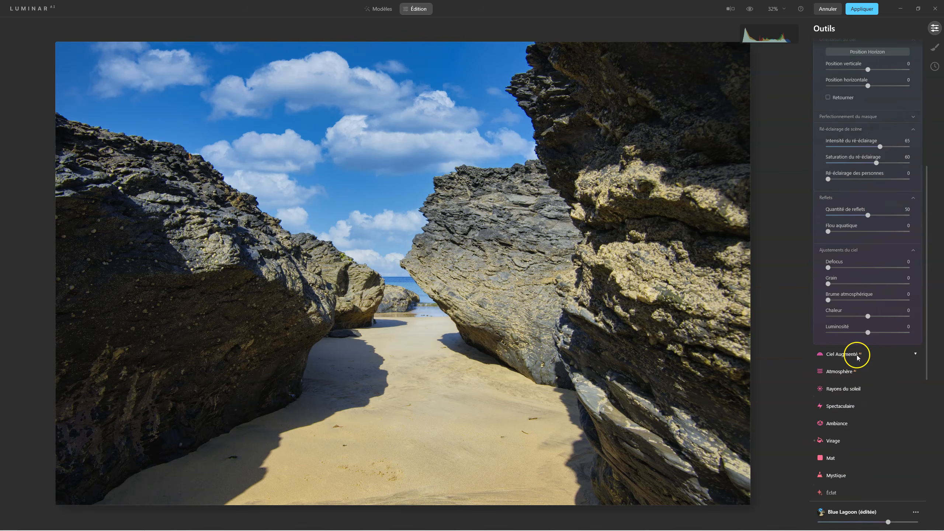
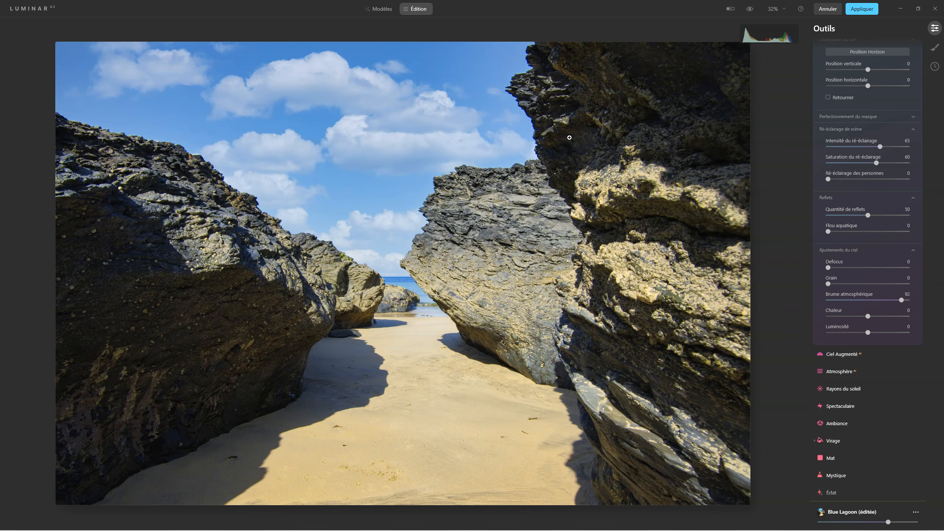
- Replace the sky with Blue Sky 4 from the sky library
scroll(854, 171, up, 5)
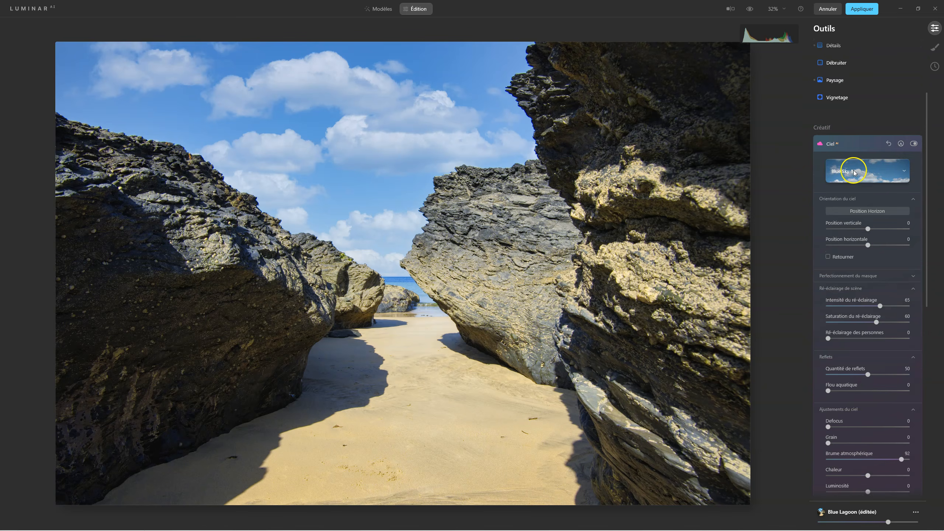
click(862, 193)
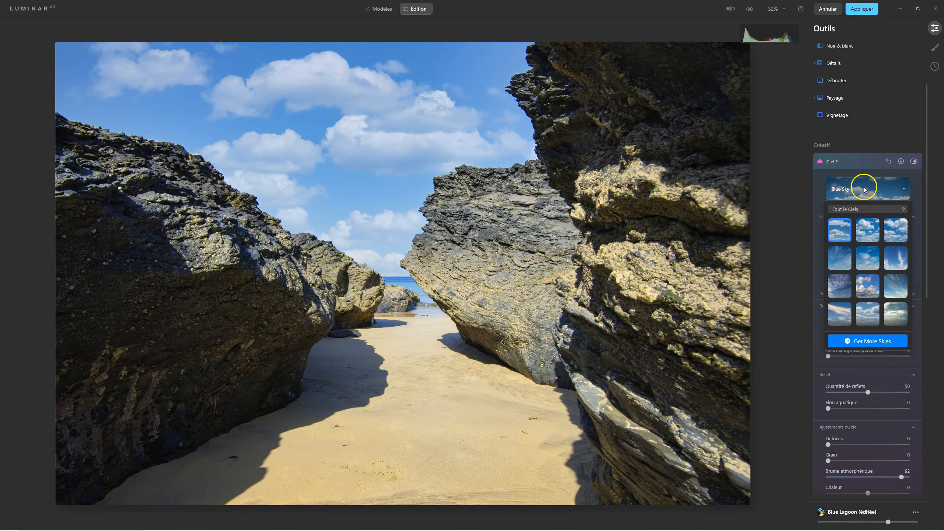
click(845, 257)
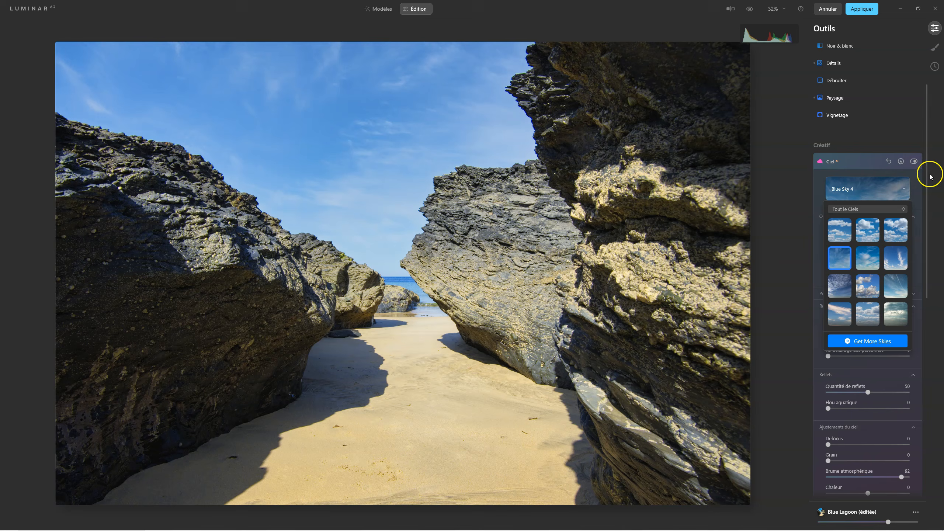
click(915, 162)
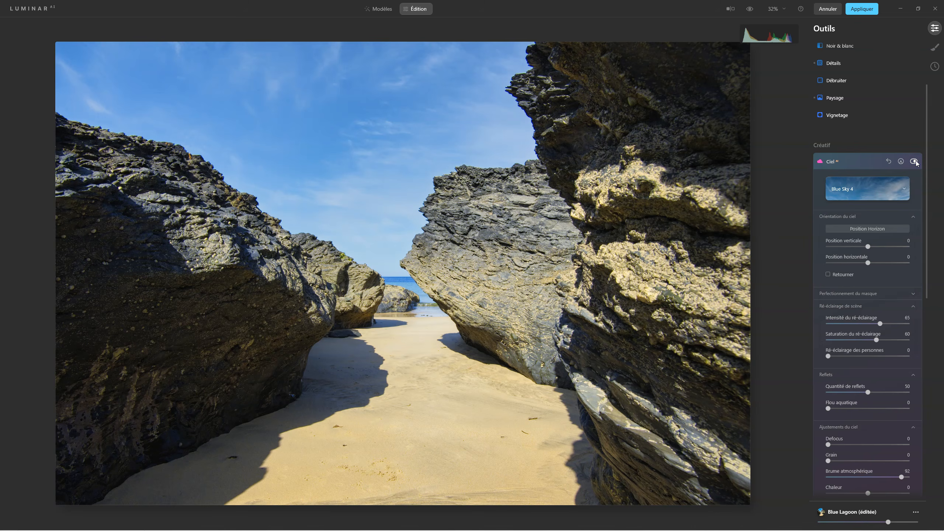
- Compare the photo with and without the Sky AI effect and apply the Luminar AI edits to the layer
click(914, 161)
click(914, 162)
click(867, 10)
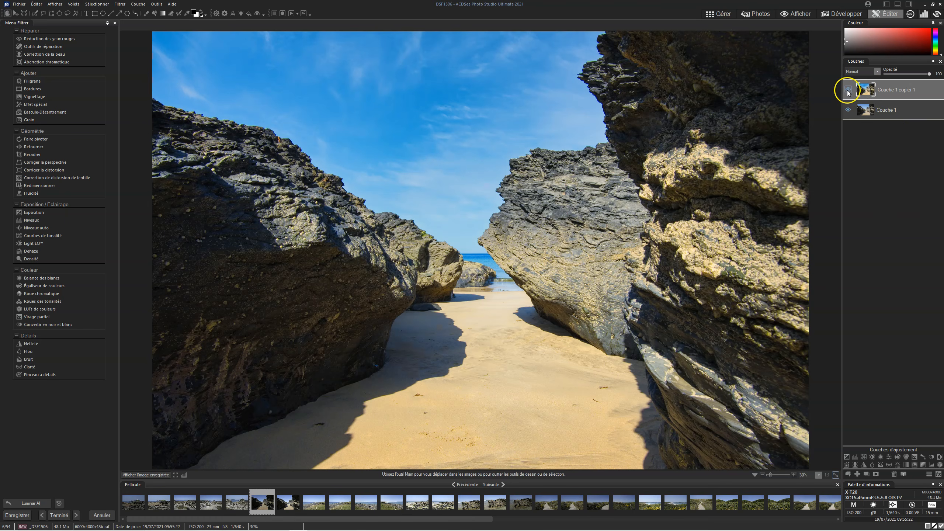
- Toggle the visibility of Couche 1 copier 1 to compare it with the original, leaving it hidden
click(848, 90)
click(847, 90)
click(847, 90)
click(847, 90)
click(848, 91)
- Duplicate the original layer Couche 1
click(870, 113)
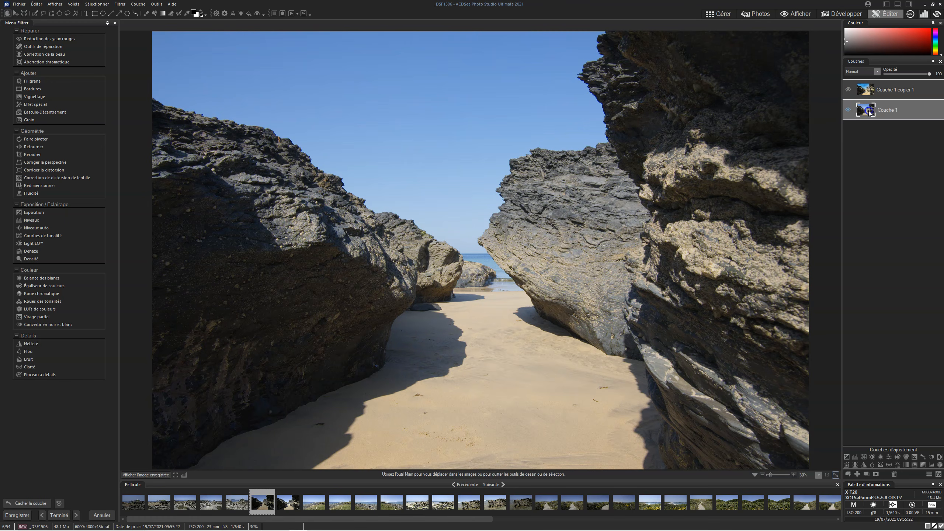
right_click(869, 111)
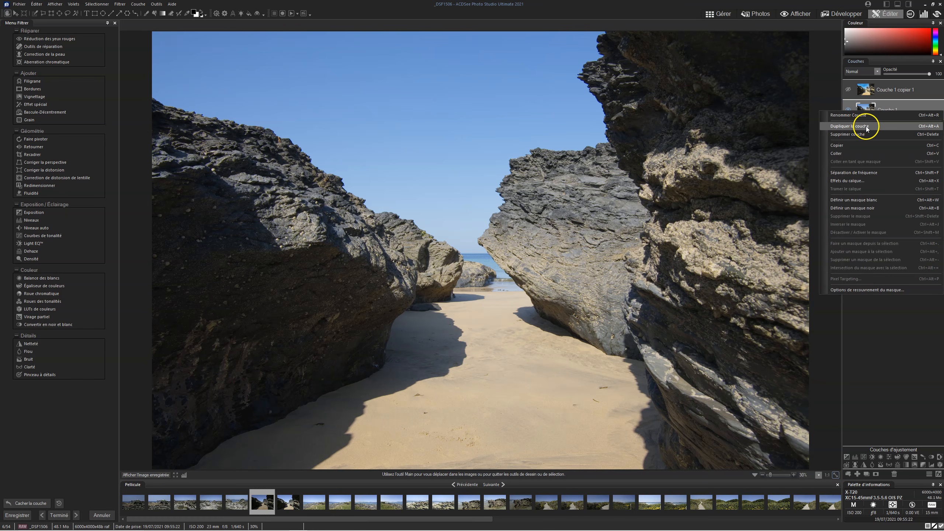
click(866, 126)
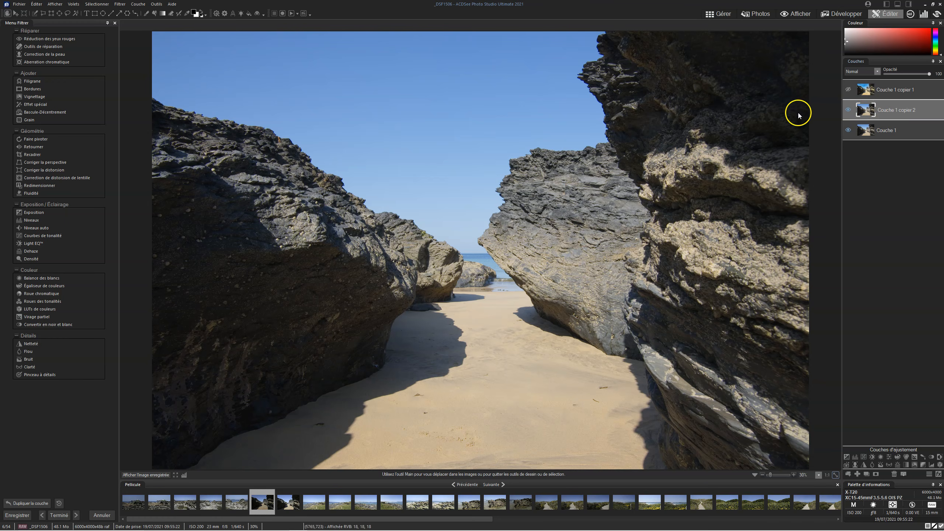
- Open the new duplicate layer in Skylum's Luminar 4 Photoshop plug-in and switch to its window
click(156, 4)
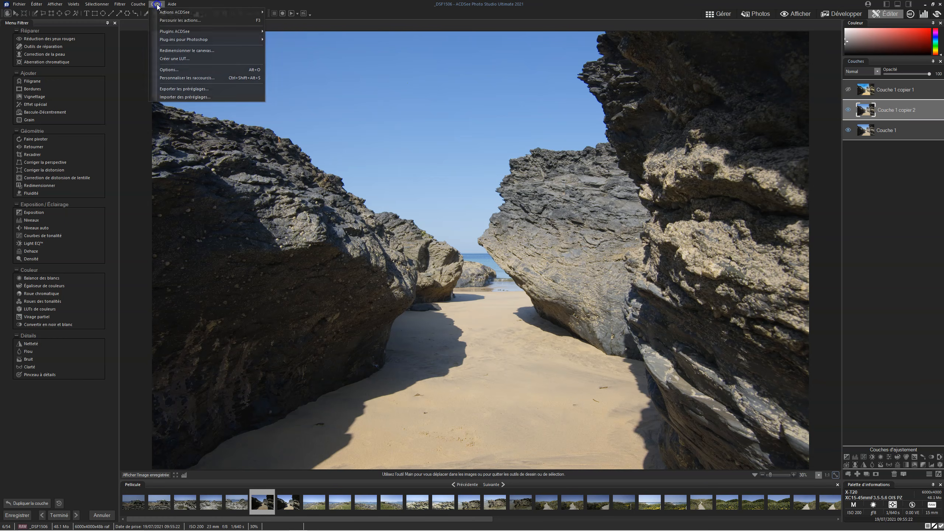
mouse_move(196, 38)
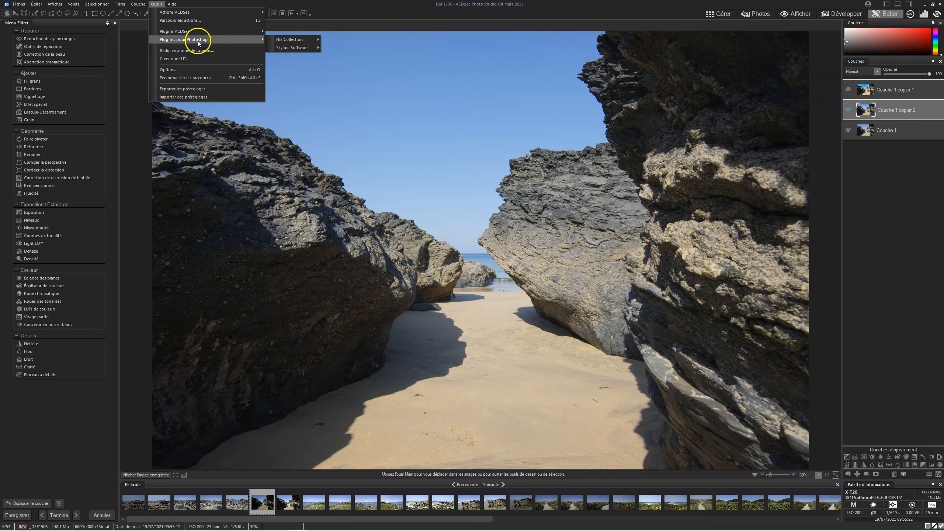
click(355, 50)
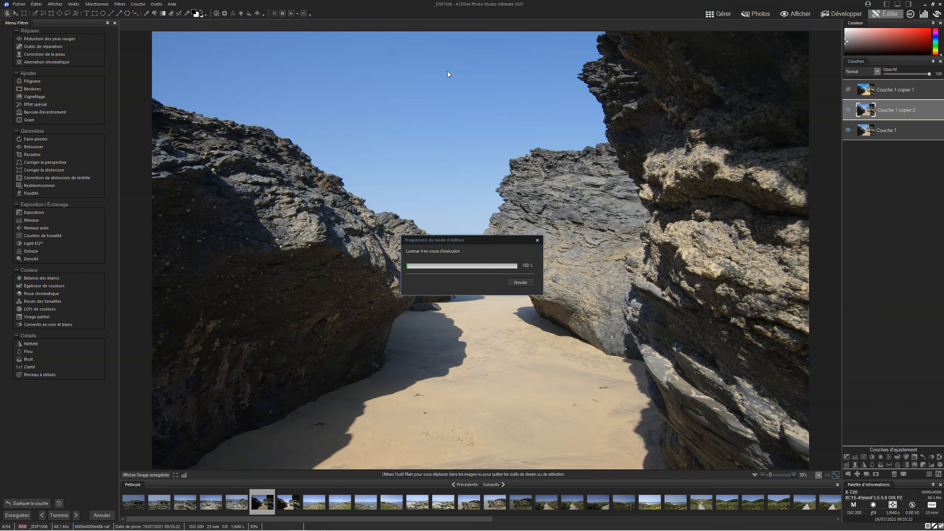
click(317, 524)
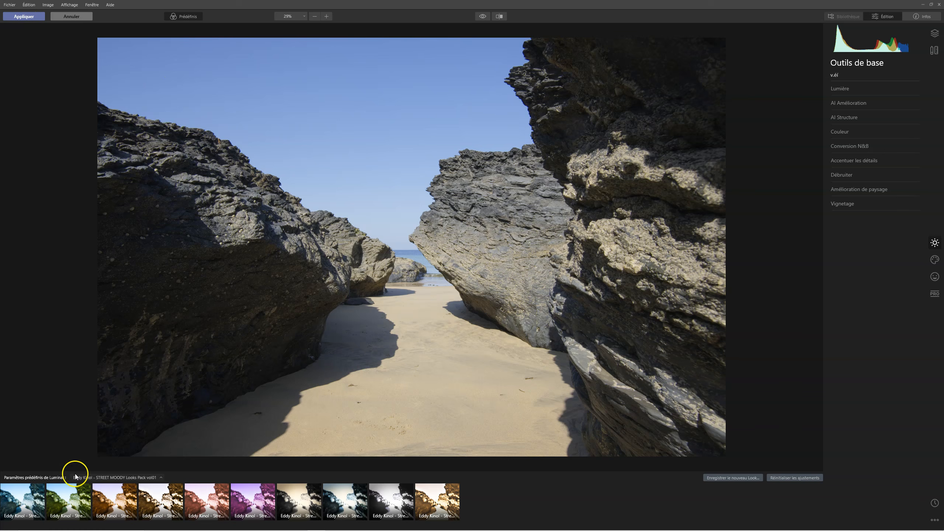
- Load the Golden Hour Looks vol01 collection, try its first look, and apply the second look at reduced strength
click(156, 479)
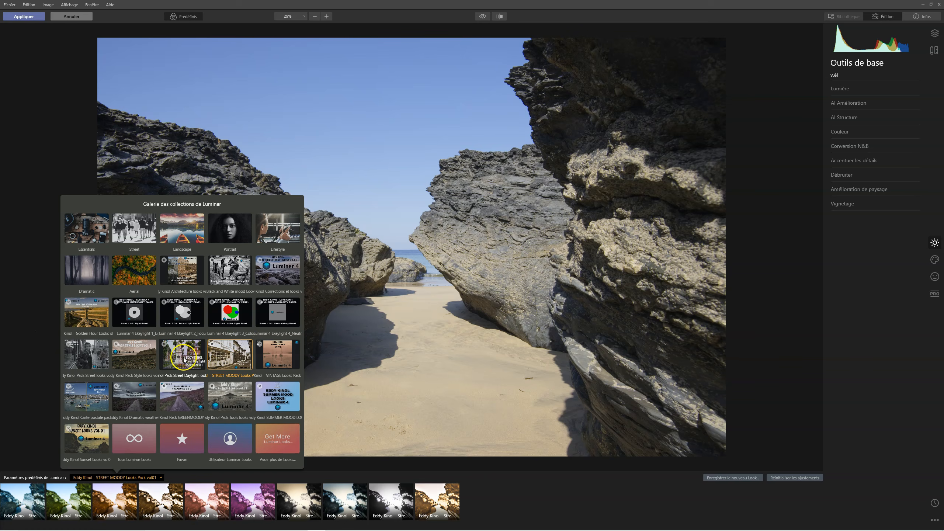
click(86, 314)
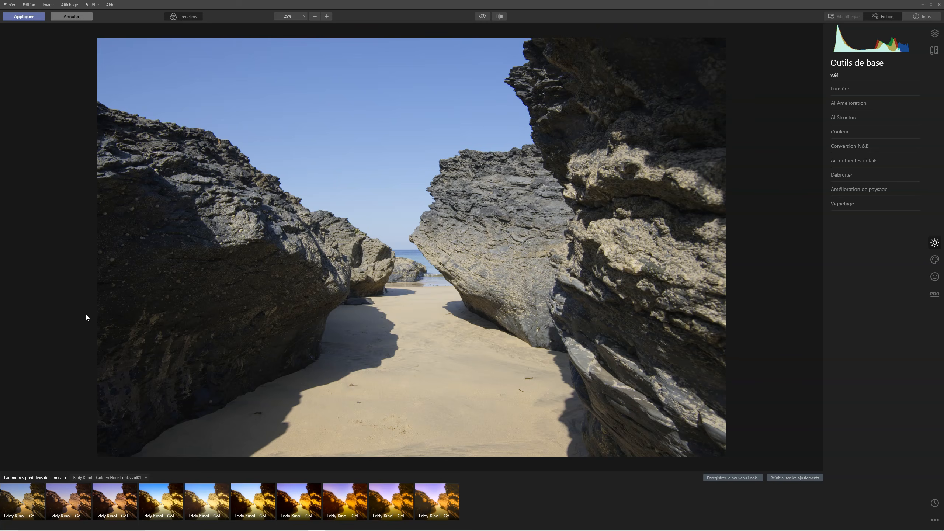
click(30, 490)
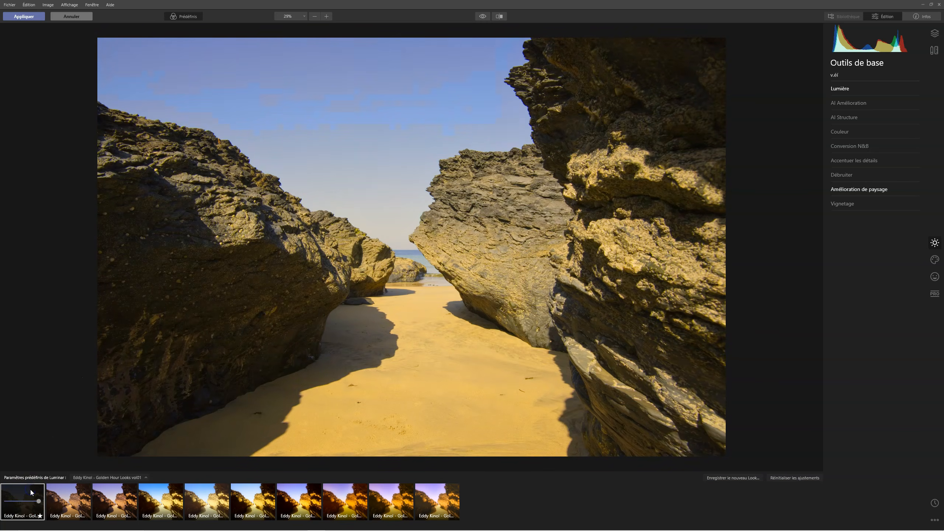
click(61, 498)
drag(60, 497, 86, 503)
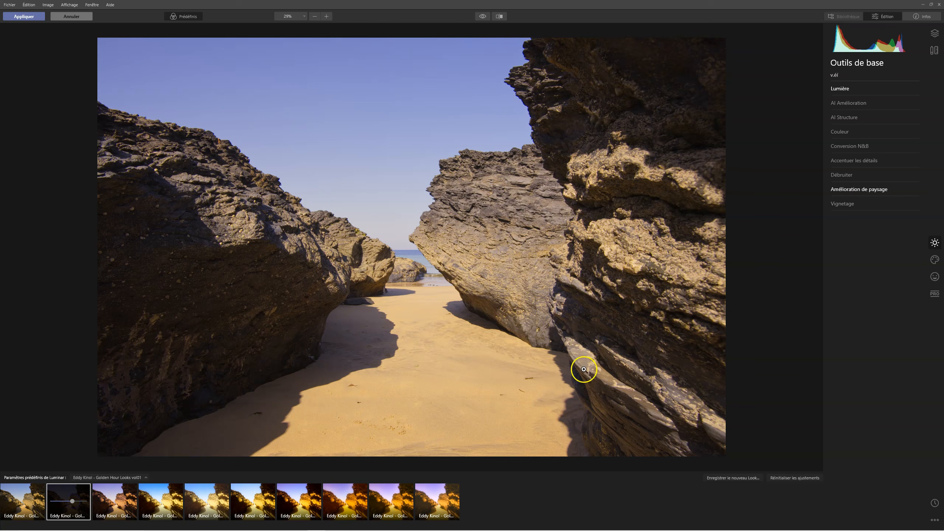
- Set the AI Structure amount to 61 and collapse the filter
click(850, 117)
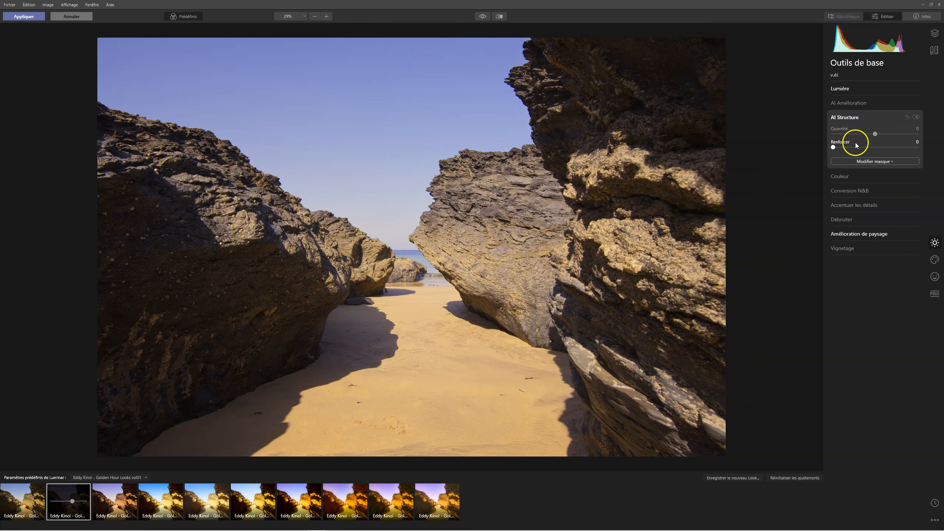
drag(875, 133, 888, 133)
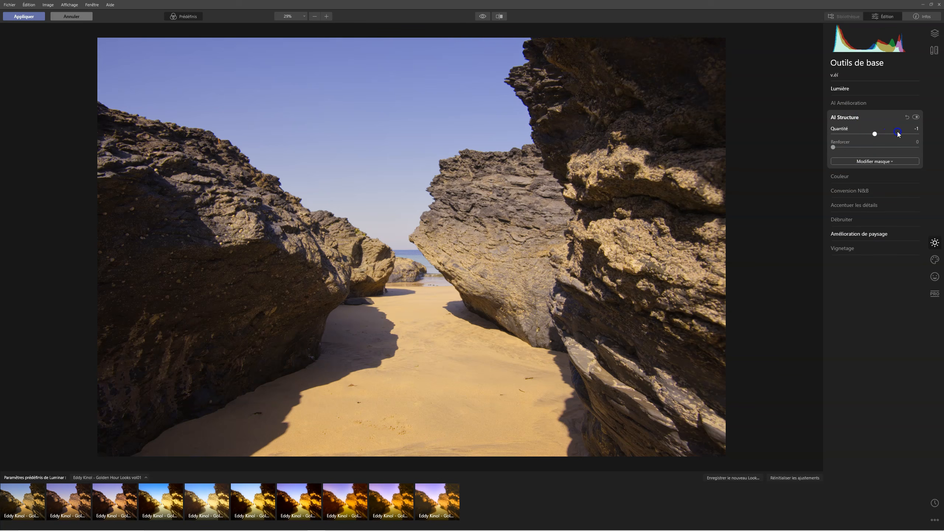
drag(901, 136, 901, 136)
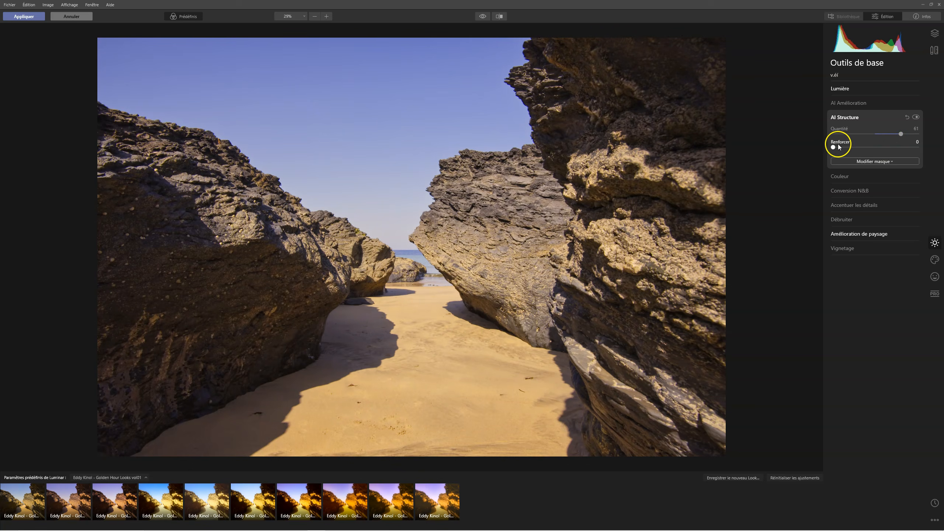
click(848, 117)
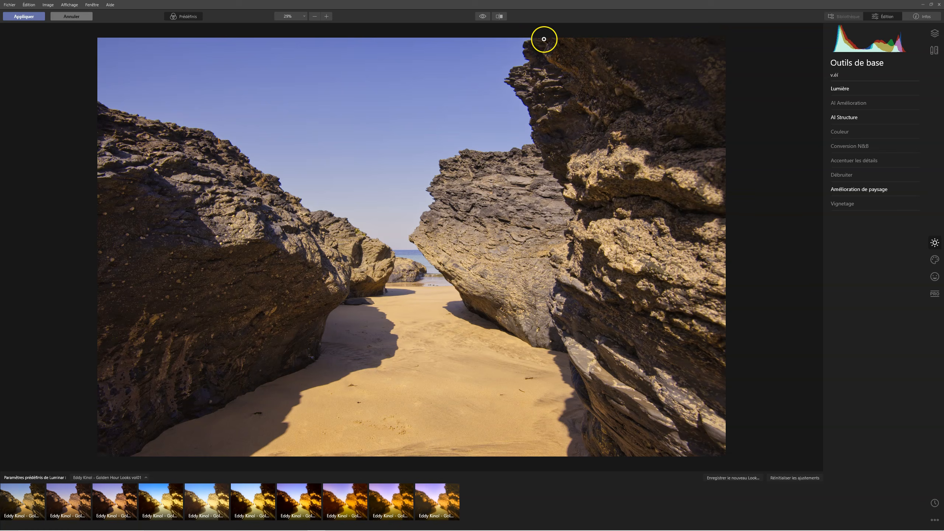
- Compare the beach photo before and after the Golden Hour look and AI Structure edits
click(485, 17)
click(484, 17)
click(484, 17)
click(485, 17)
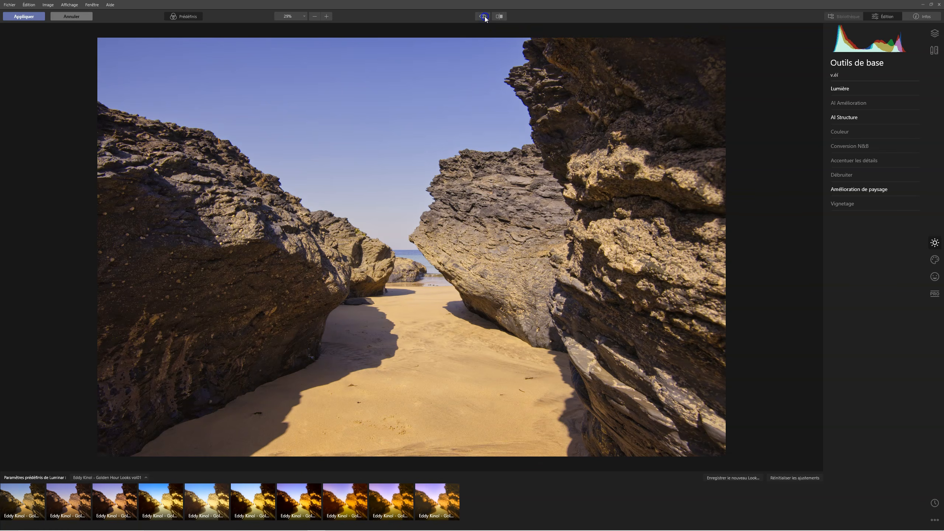
- Apply the Surexposition (High key) portrait filter to the beach photo with a Quantité of 66
click(935, 277)
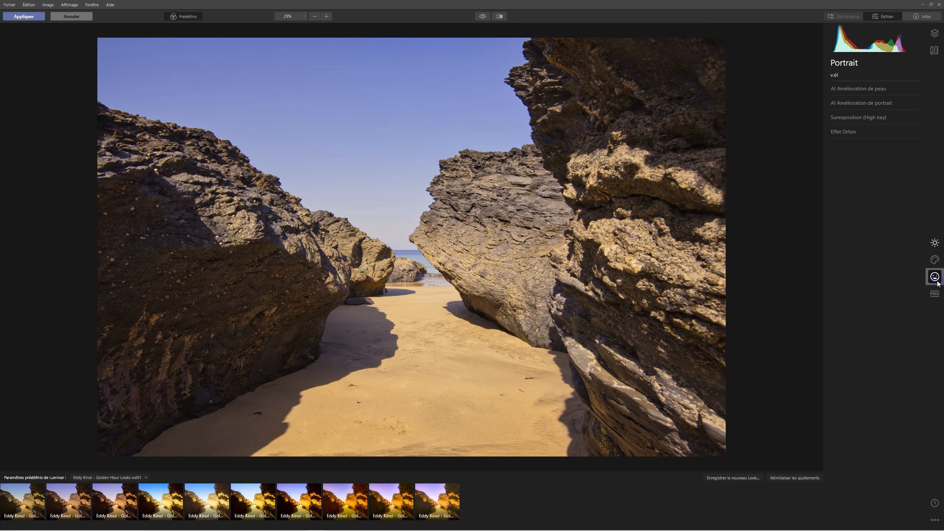
click(844, 120)
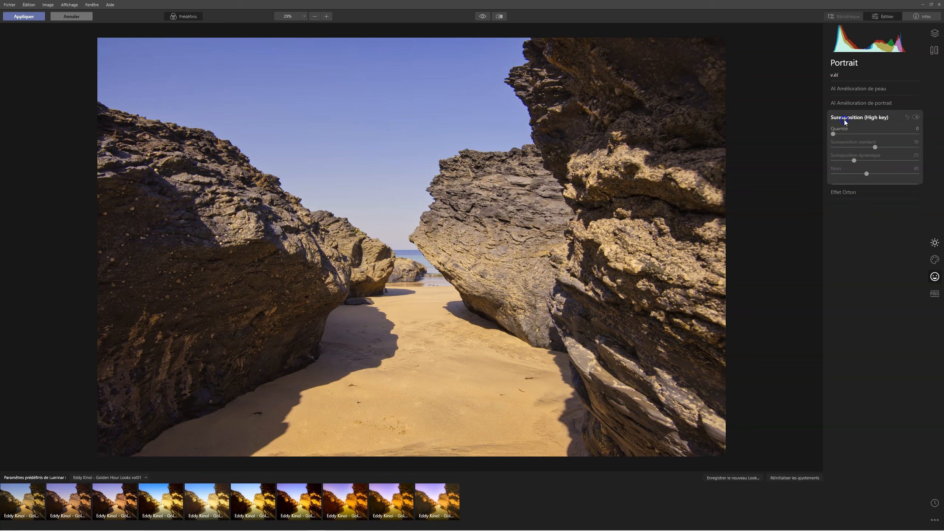
drag(834, 133, 866, 135)
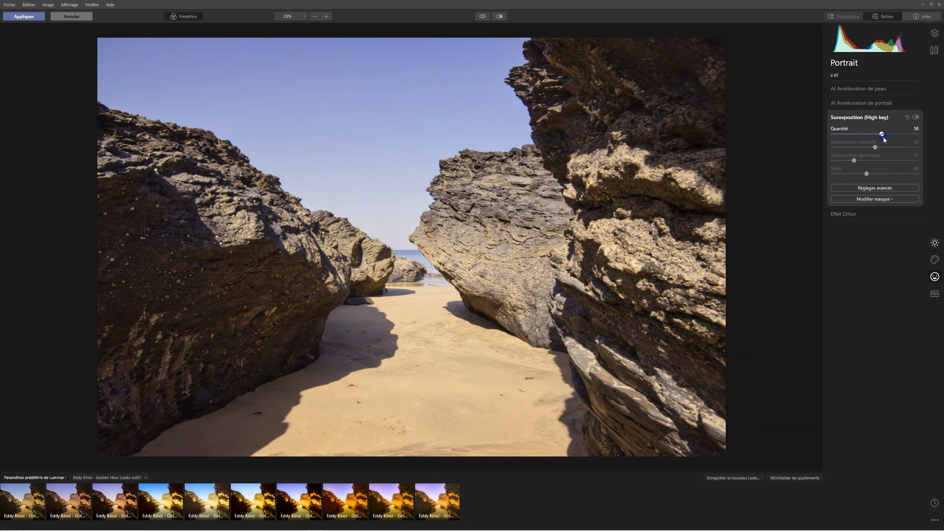
- Apply the Spectaculaire creative filter to the beach photo with a Quantité of 53
click(934, 260)
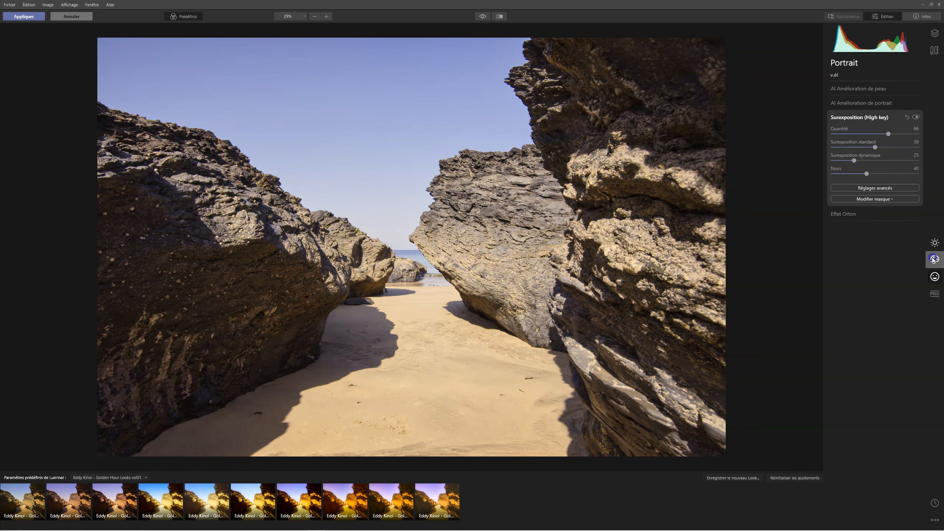
click(851, 132)
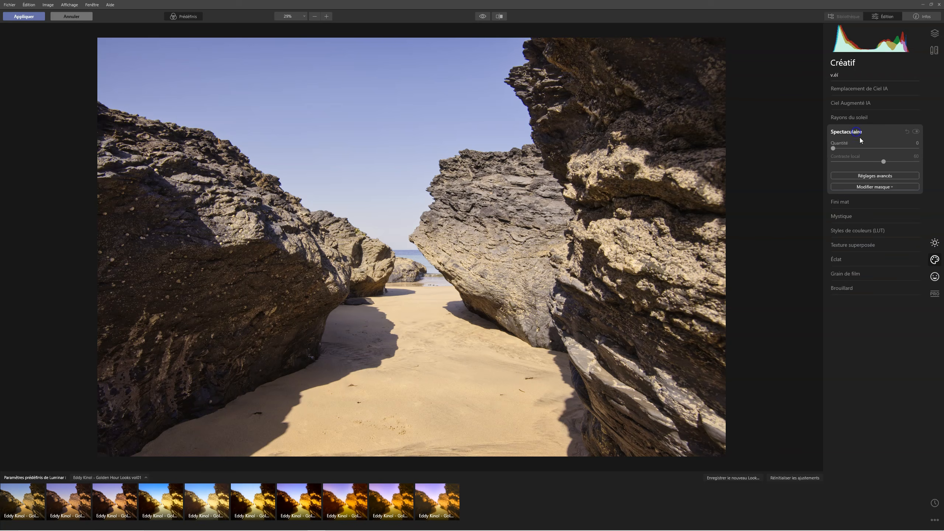
drag(834, 148, 878, 148)
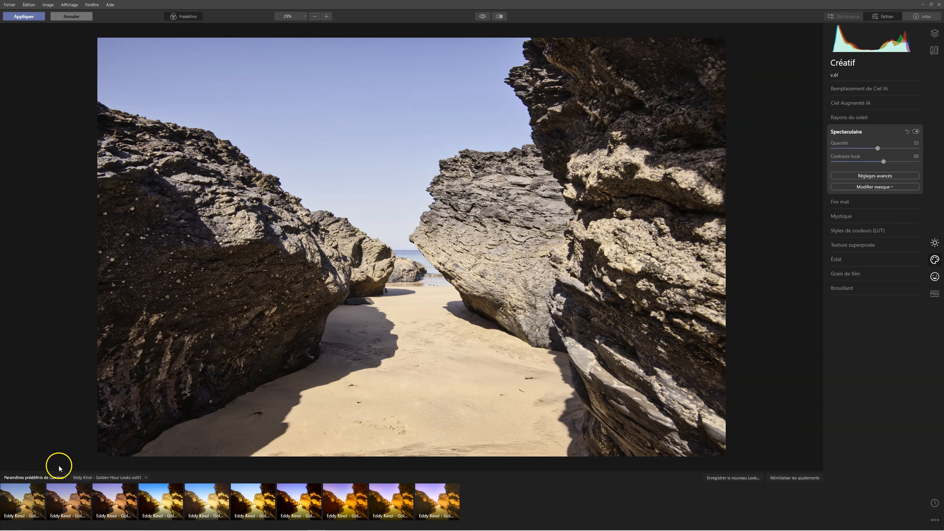
- Hide the preset looks, apply the Luminar 4 edits to the layer and return to ACDSee
click(27, 503)
click(180, 16)
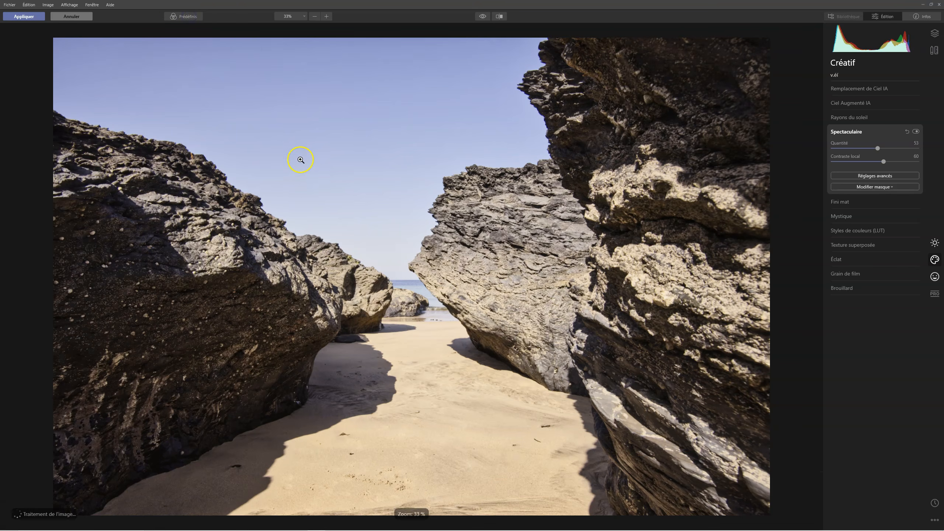
click(25, 16)
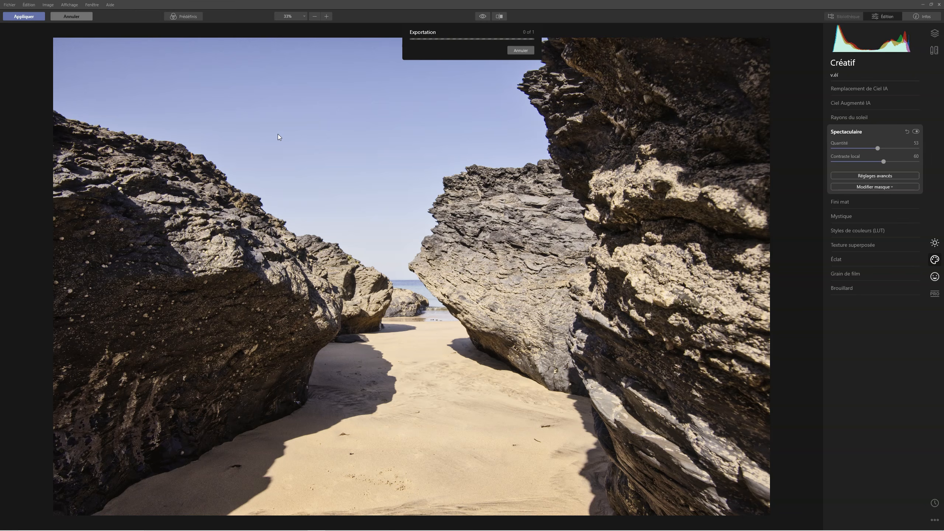
mouse_move(338, 529)
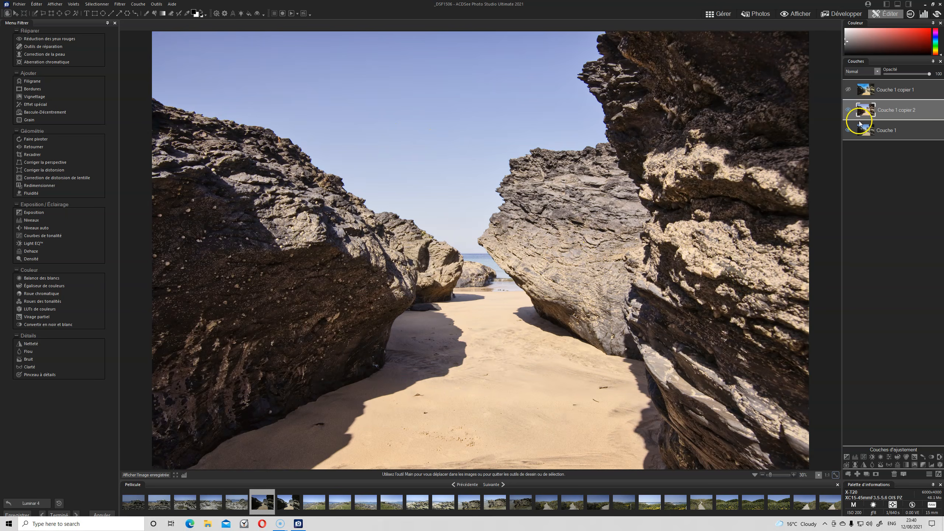
- Hide the Couche 1 copier 2 layer and duplicate the original Couche 1 layer
click(848, 109)
click(846, 110)
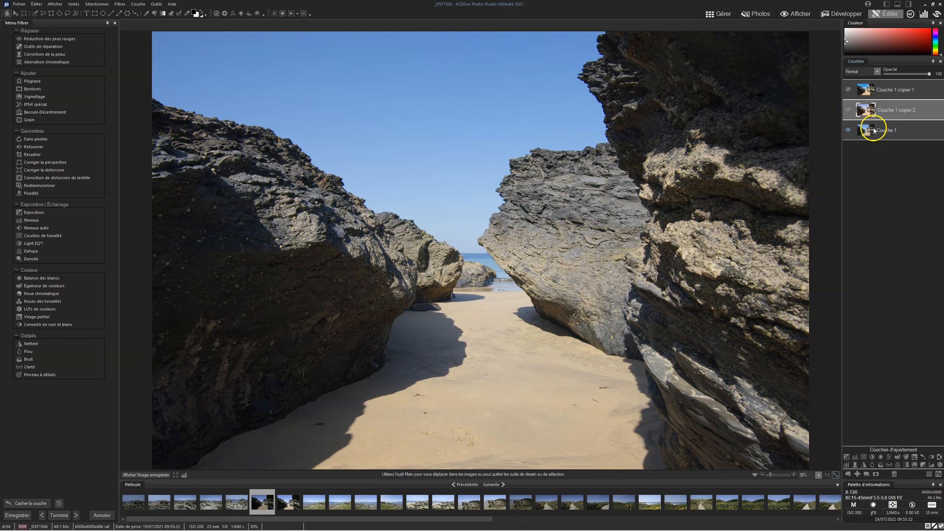
click(869, 132)
right_click(870, 134)
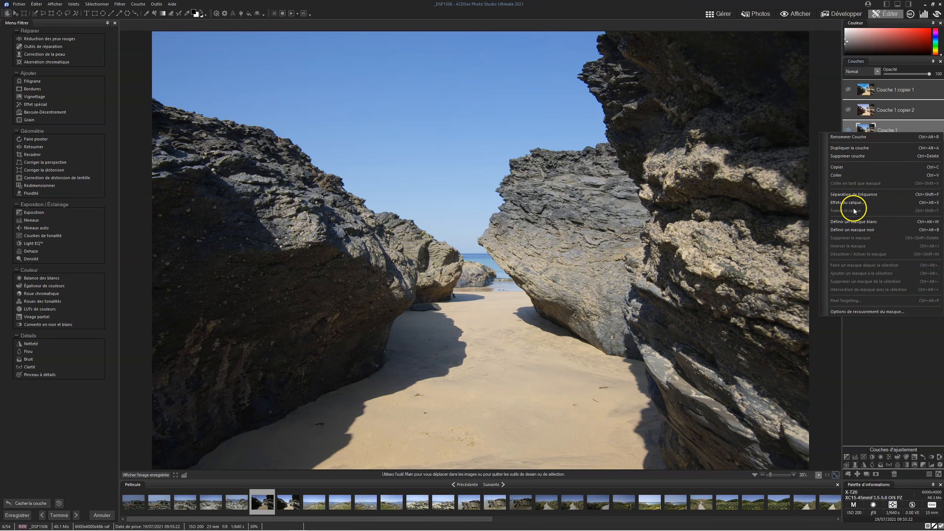
click(853, 151)
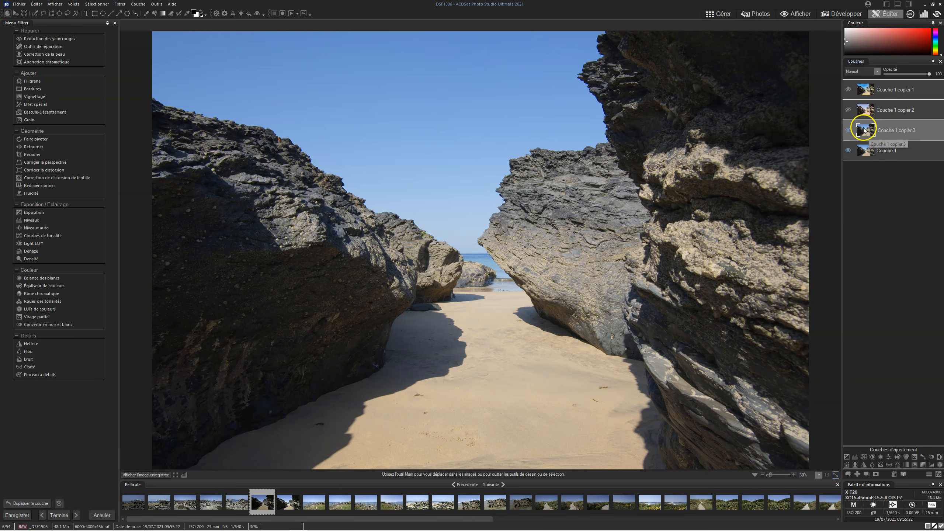
- Open the new duplicate layer in Skylum's Aurora HDR Photoshop plug-in and create an HDR image from it
click(155, 5)
mouse_move(208, 40)
mouse_move(292, 47)
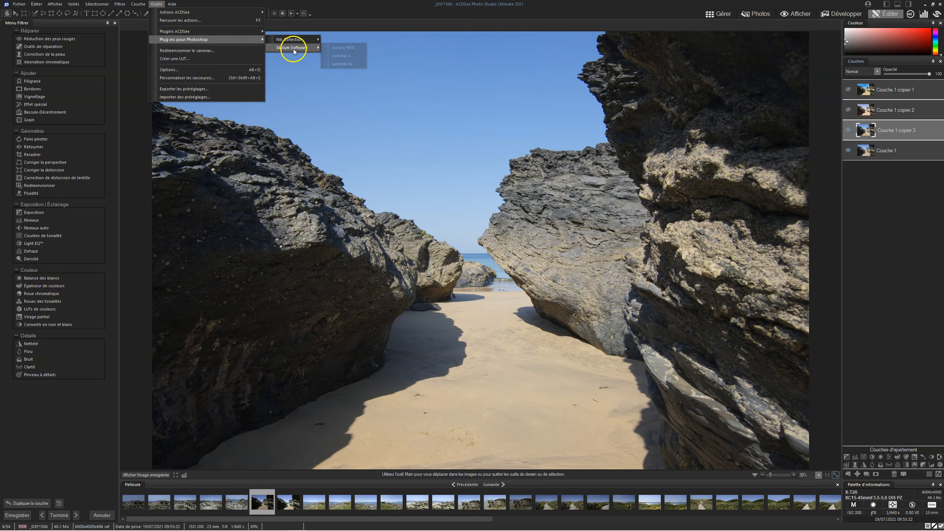
click(341, 48)
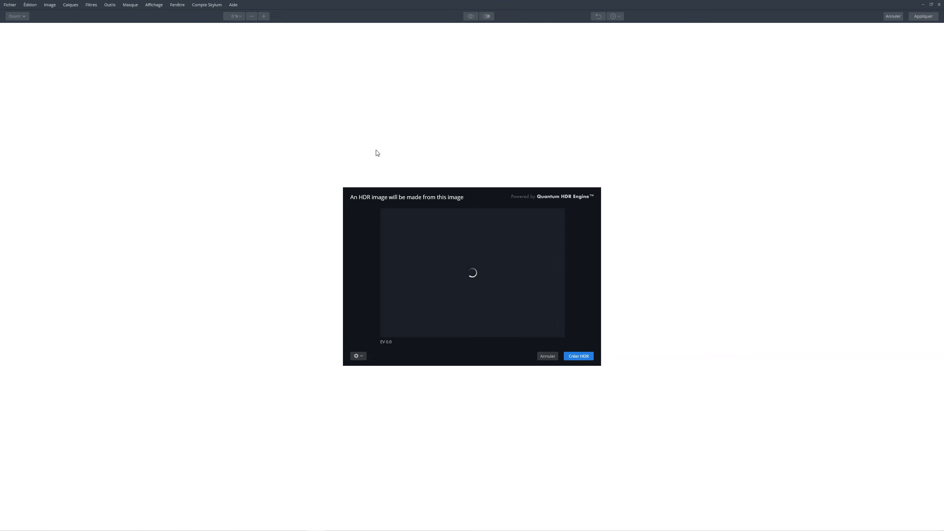
click(578, 355)
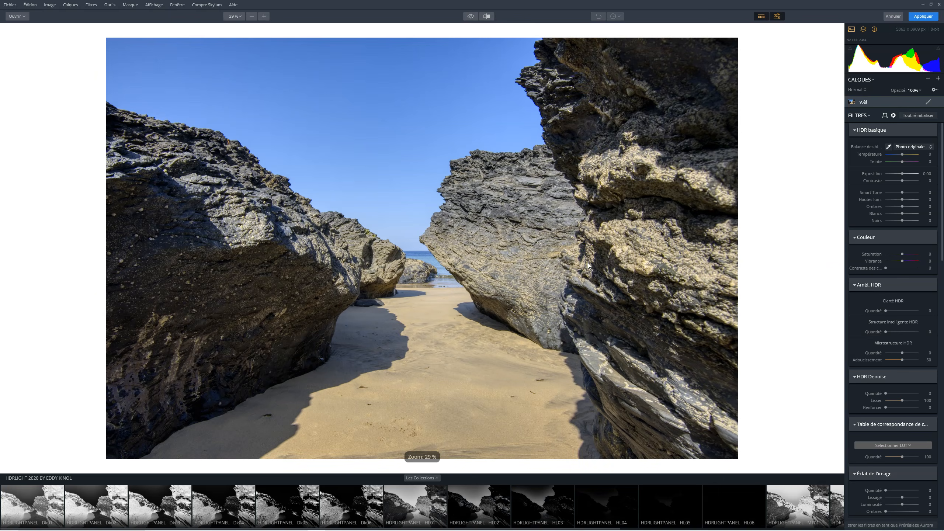
- Set Saturation to 22, Vibrance to 42, highlights to -56 and shadows to 33 on the HDR image
click(589, 259)
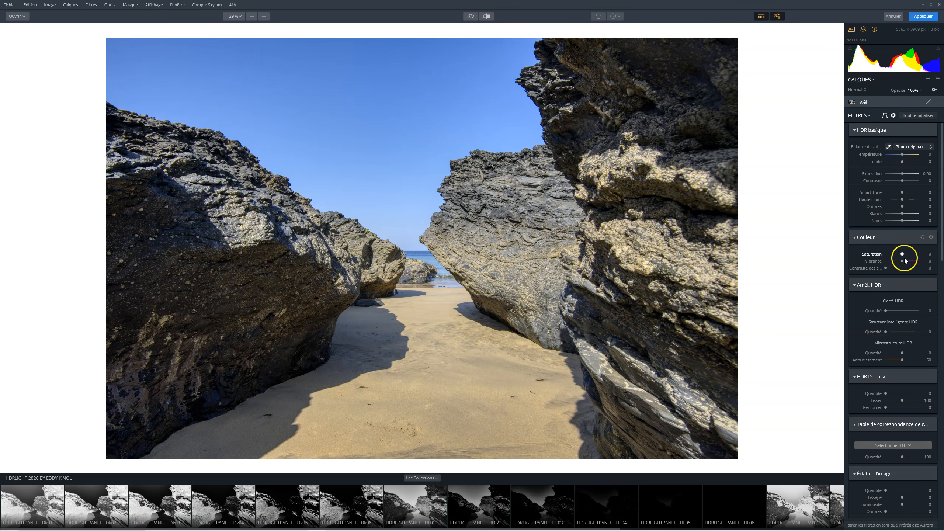
drag(903, 254, 910, 261)
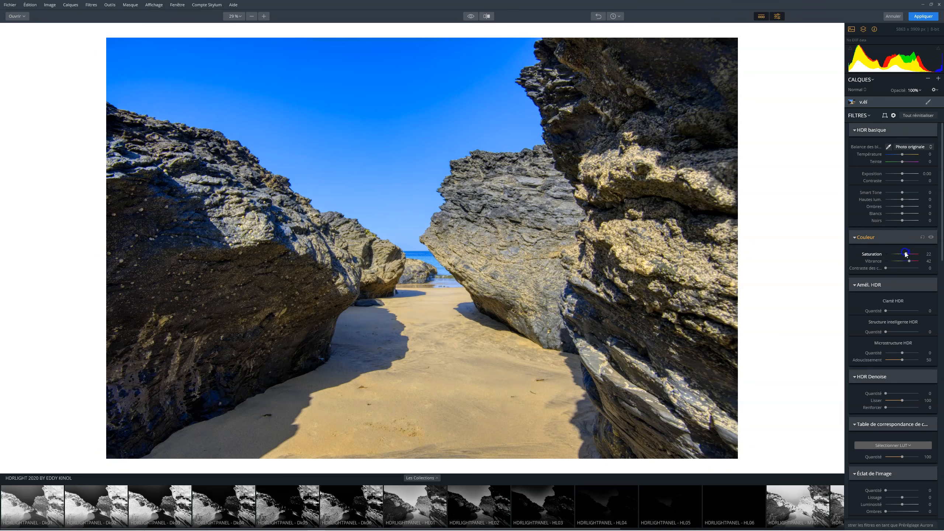
mouse_move(902, 200)
mouse_down()
mouse_move(890, 201)
mouse_move(907, 208)
mouse_up()
click(902, 207)
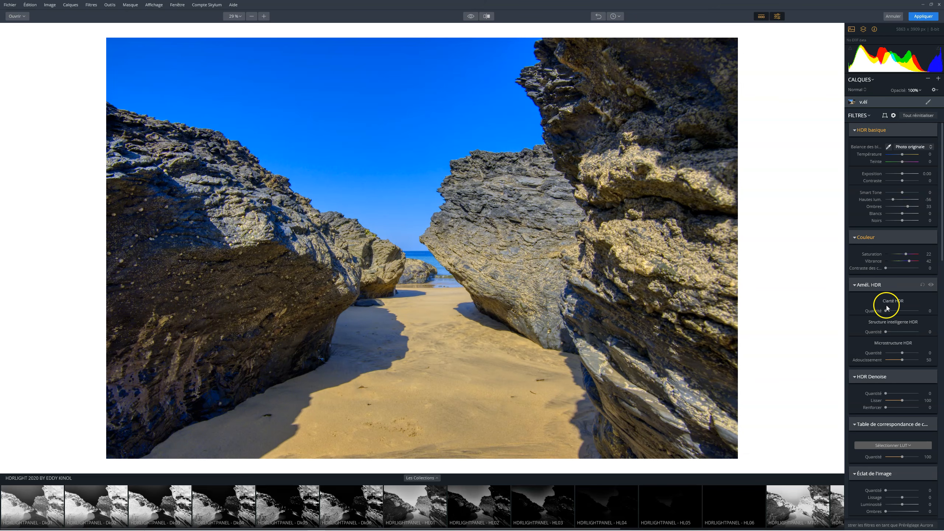
- Set the HDR Clarity amount to 29 and the HDR Microstructure amount to 31
drag(887, 311, 893, 311)
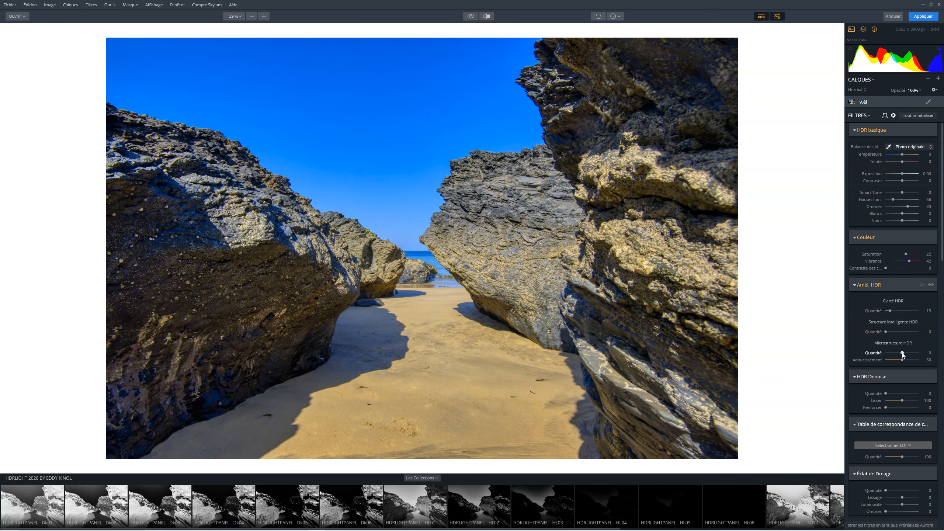
drag(889, 311, 895, 311)
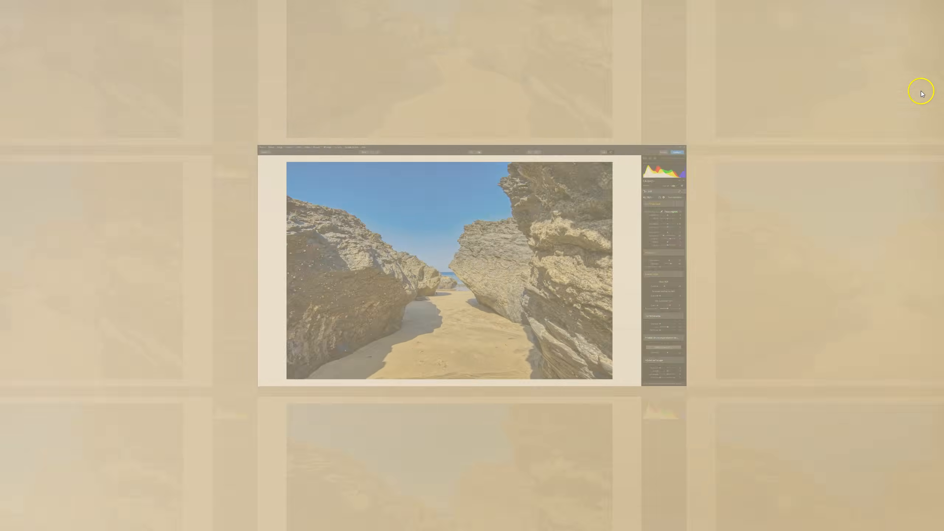
- Reduce the Aurora HDR layer's opacity to 45% and apply the edits back to the ACDSee layer
click(918, 90)
drag(937, 101, 903, 102)
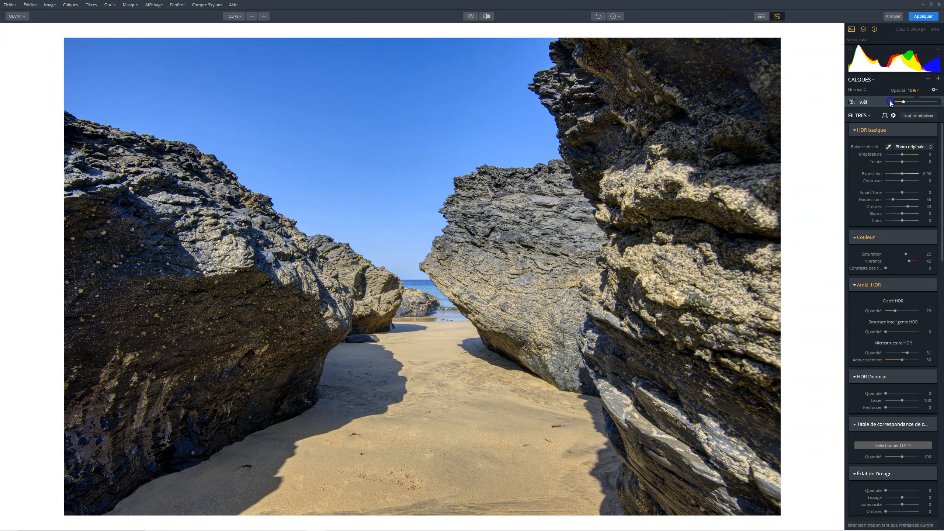
click(914, 92)
click(904, 102)
drag(922, 105, 920, 105)
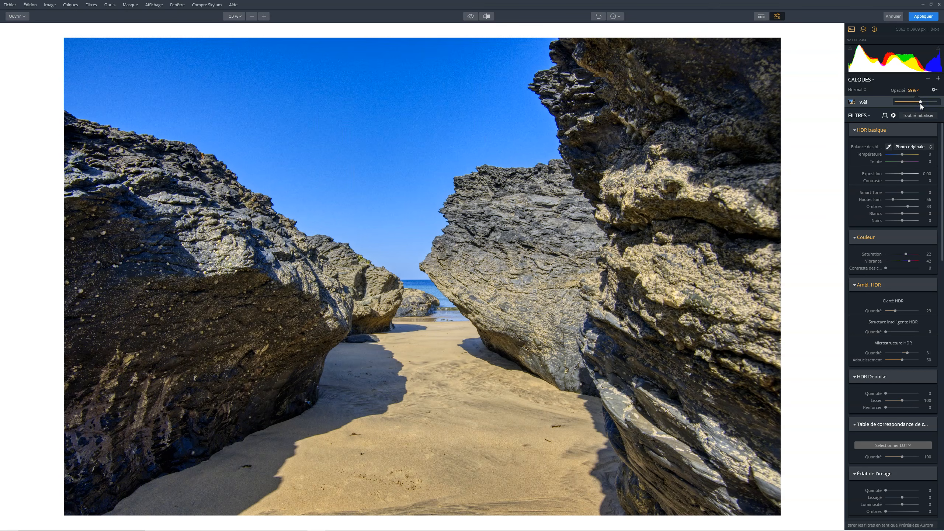
click(914, 102)
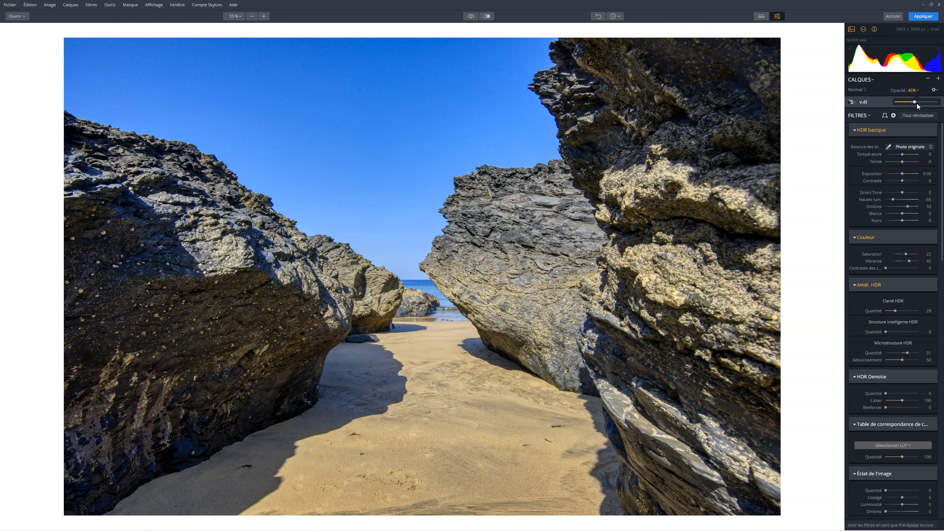
click(923, 16)
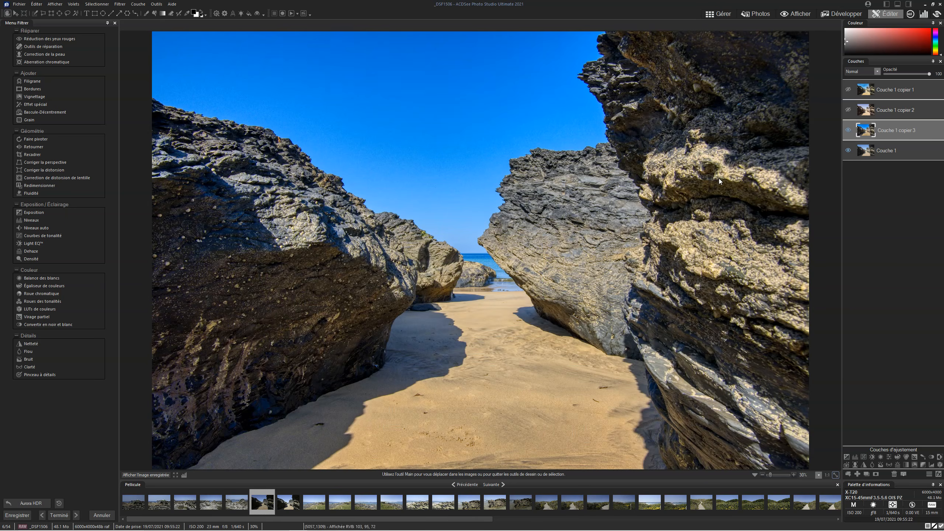
- Compare the three plug-in versions with the original by toggling each duplicate layer's visibility, leaving all three duplicates hidden
click(848, 130)
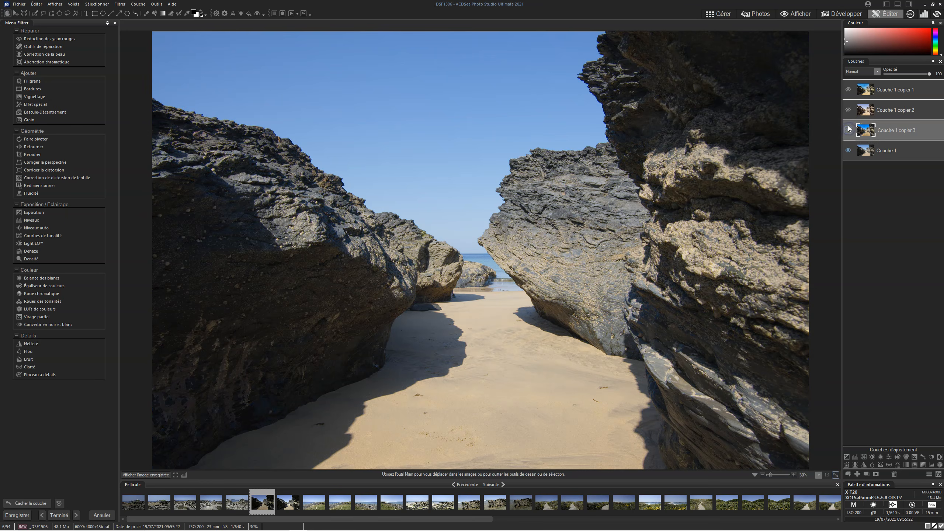
click(848, 89)
click(848, 90)
click(848, 109)
click(848, 109)
click(848, 130)
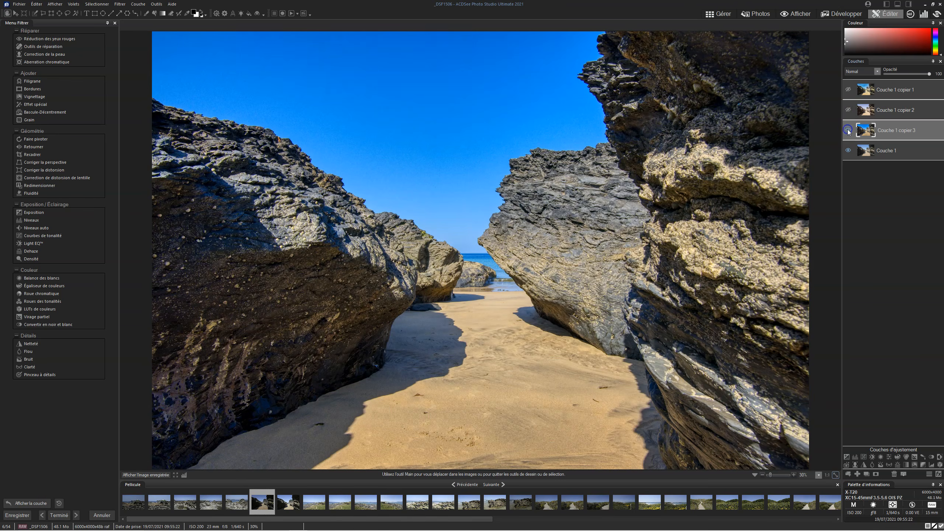
click(848, 130)
click(848, 130)
click(848, 130)
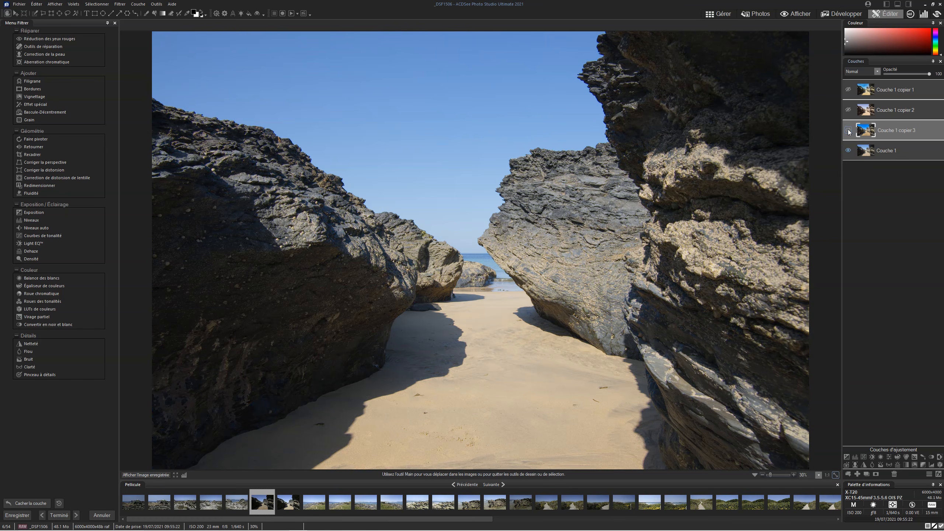
- Select the three duplicate layers and leave the editor, discarding the changes to the beach photo
shift+click(902, 92)
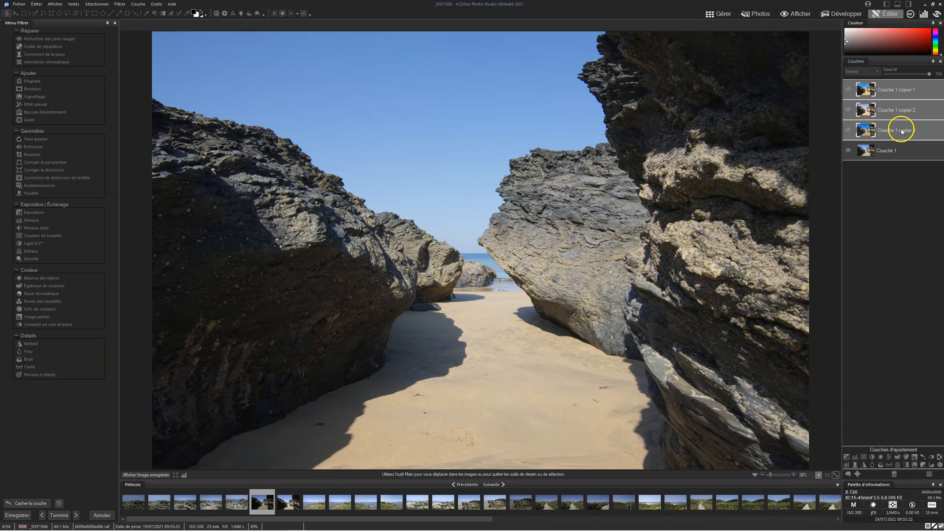
click(105, 516)
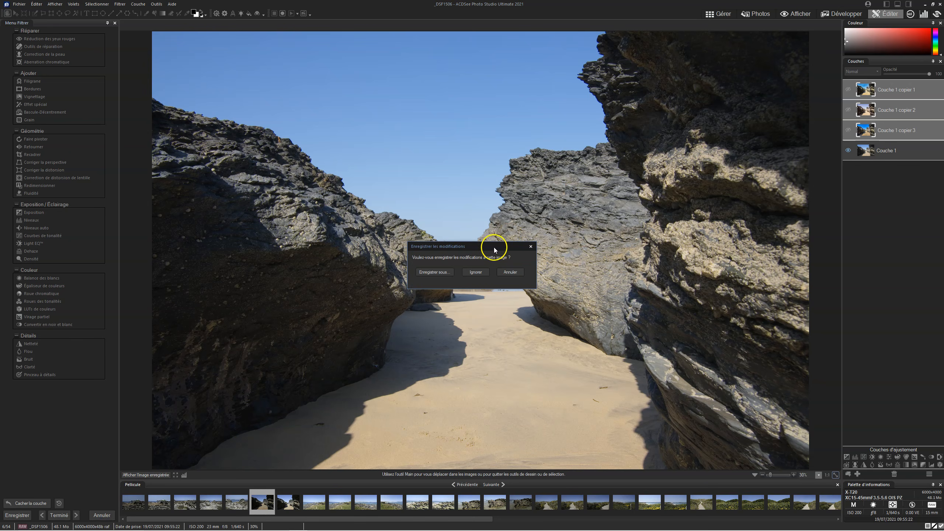
click(475, 274)
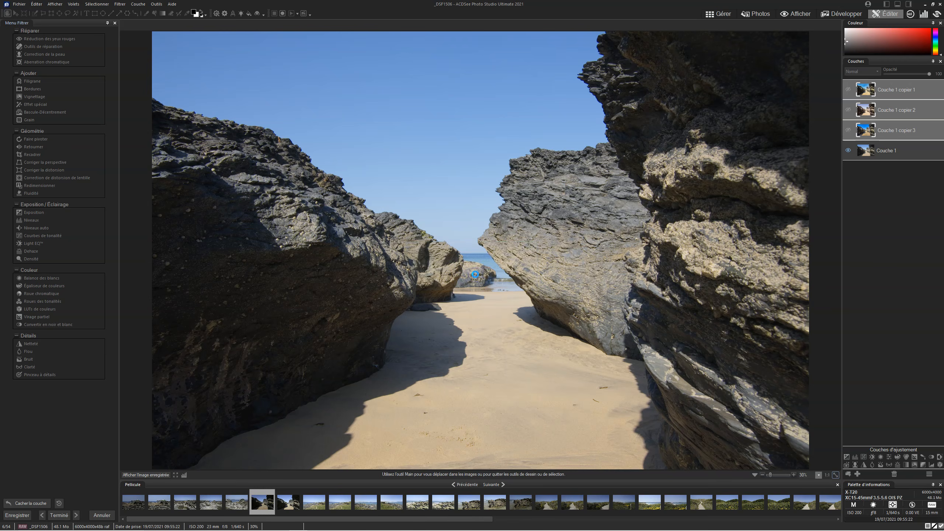
- Open the rocky coast photo _DSF1505 in Develop mode
click(327, 69)
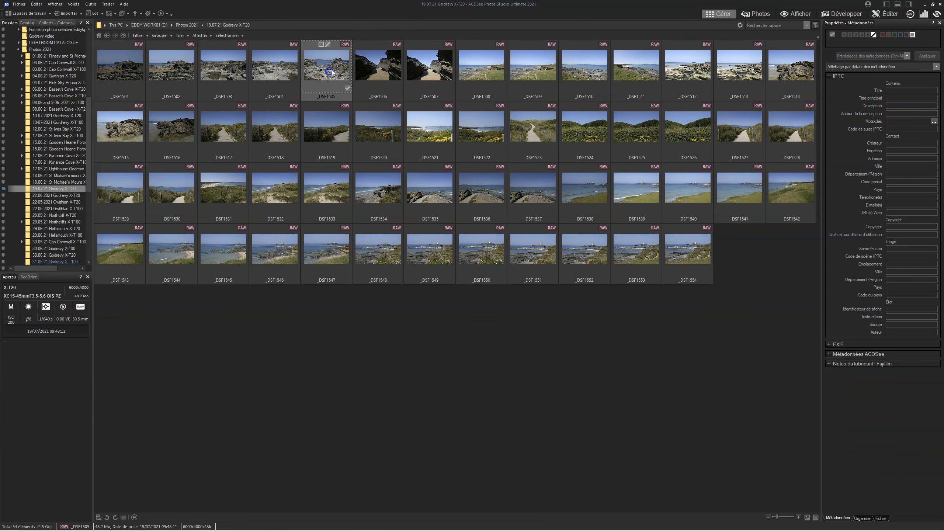
click(840, 13)
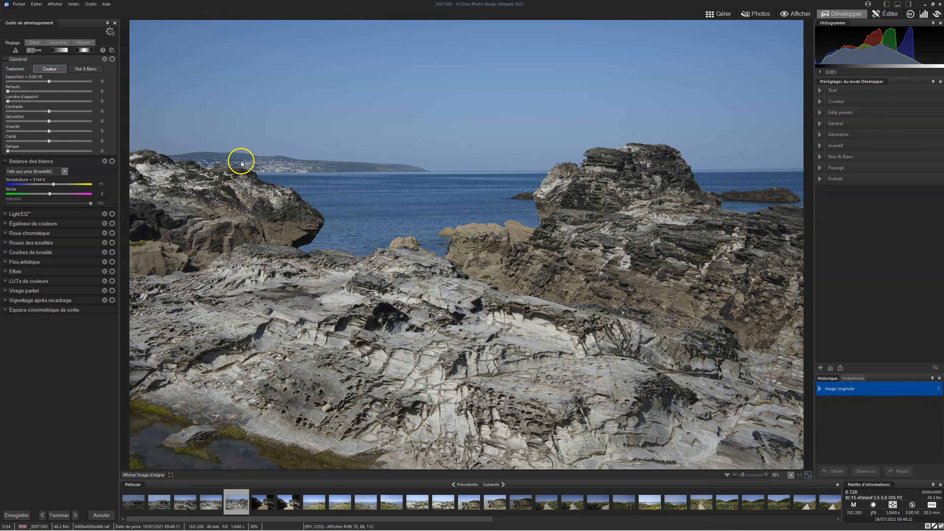
- Enable the lens profile correction and straighten the photo 0.3 degrees to the right along the sea horizon
click(52, 42)
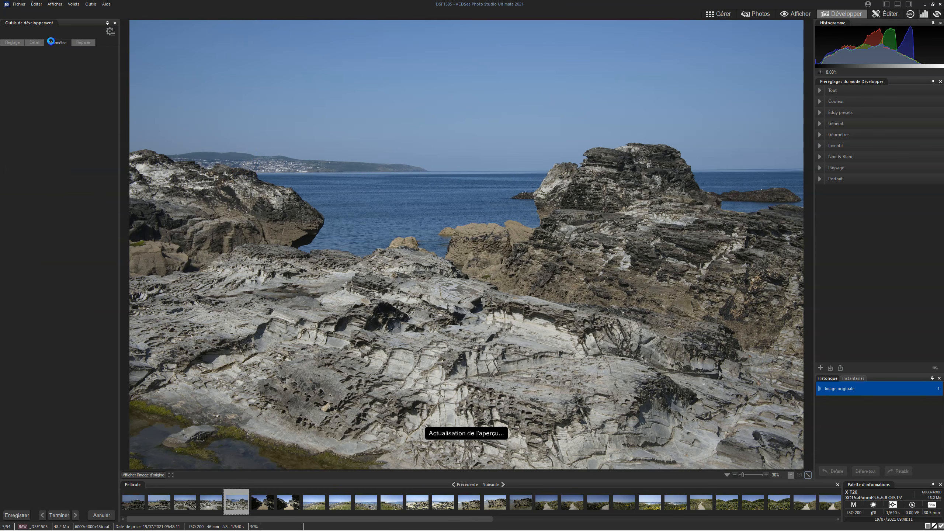
click(15, 70)
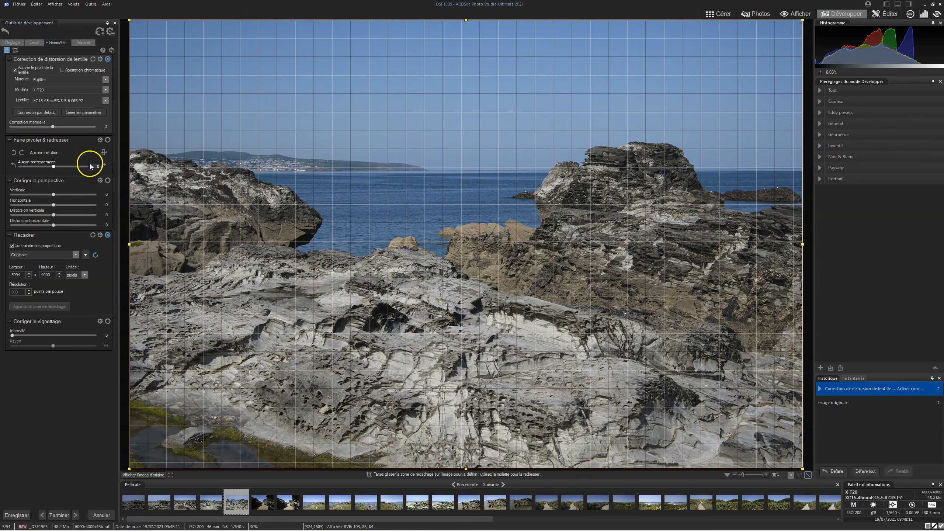
click(103, 152)
drag(437, 170, 813, 169)
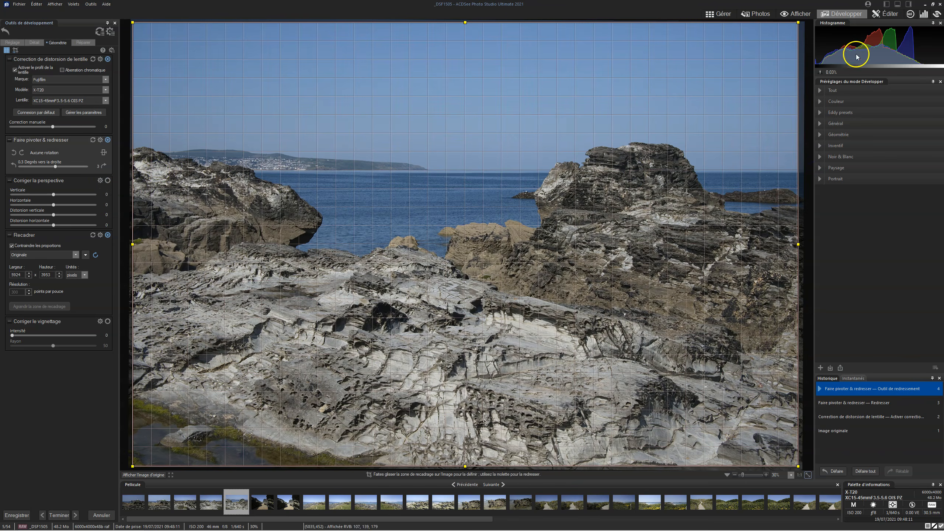
- Open the rocky coast photo in the editor, start recording an action and add a Curves adjustment layer with a gentle S-shaped contrast curve
click(885, 14)
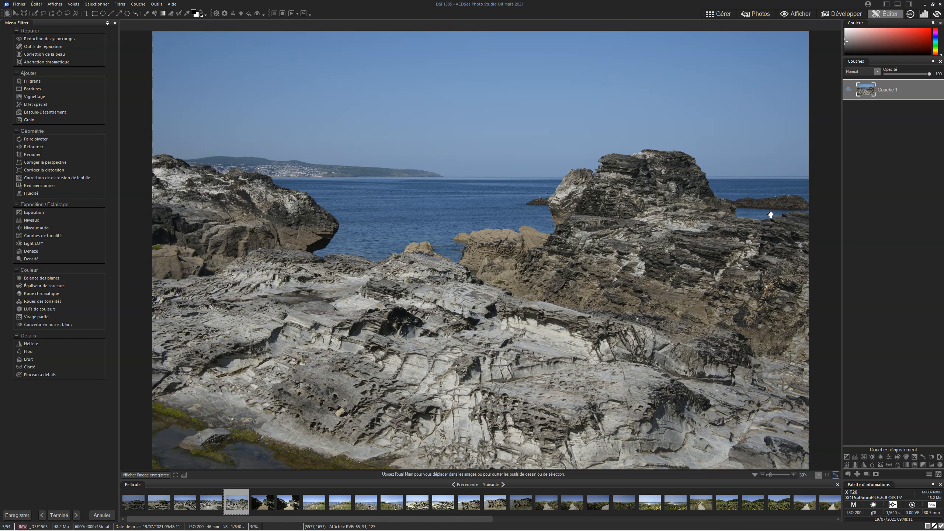
click(282, 14)
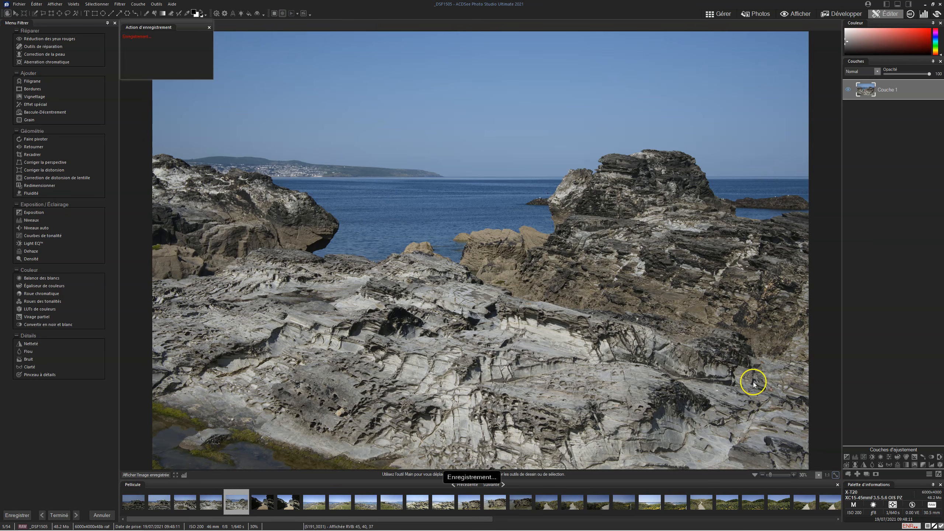
click(863, 457)
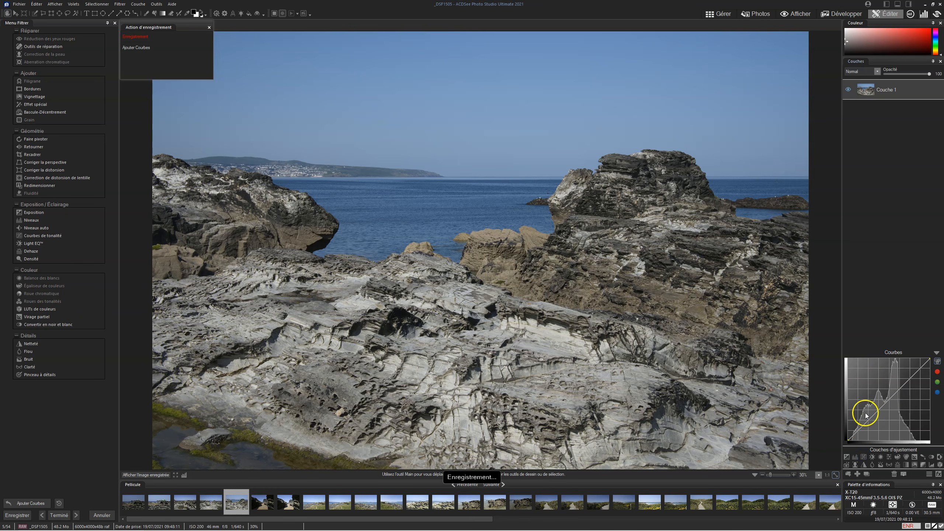
click(889, 399)
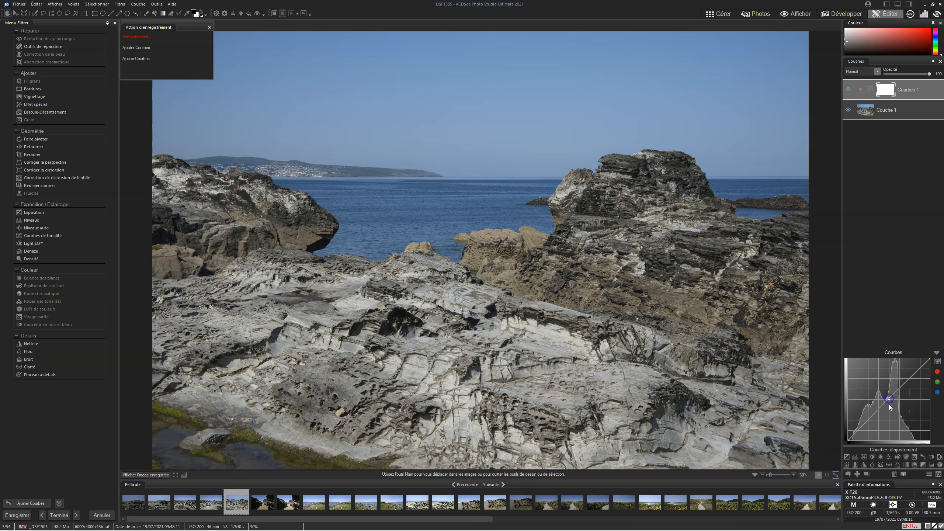
drag(869, 420, 870, 422)
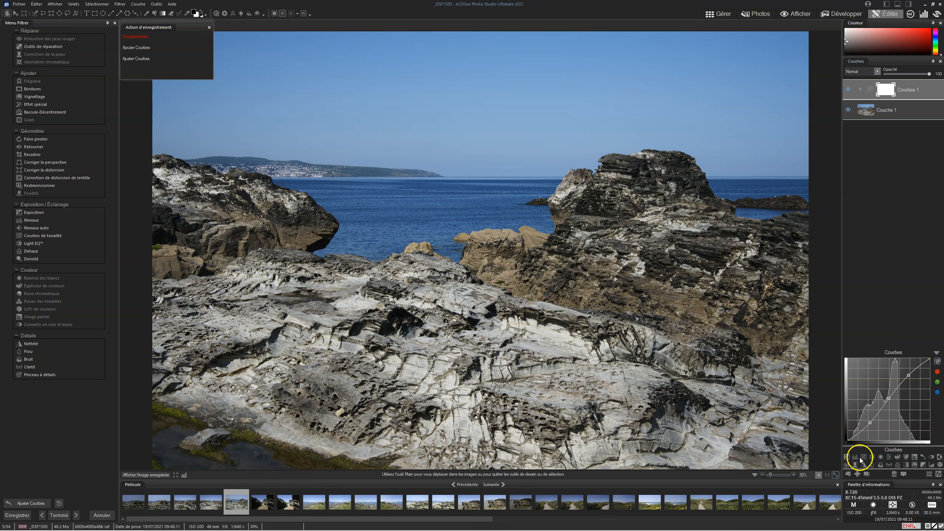
- Add a Split Tone adjustment layer with highlights at saturation 18, hue 36 and shadows at saturation 16, hue 268
click(915, 457)
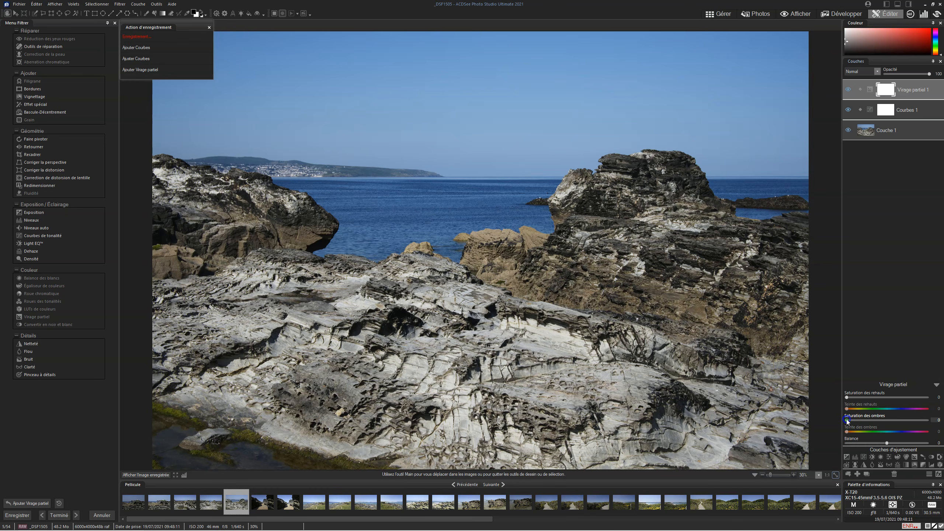
drag(846, 419, 850, 396)
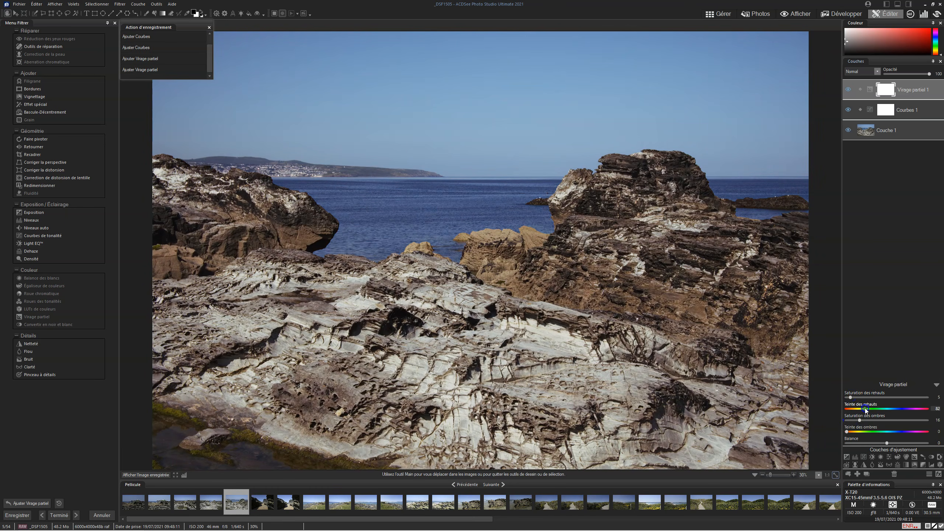
drag(846, 432, 912, 432)
click(848, 90)
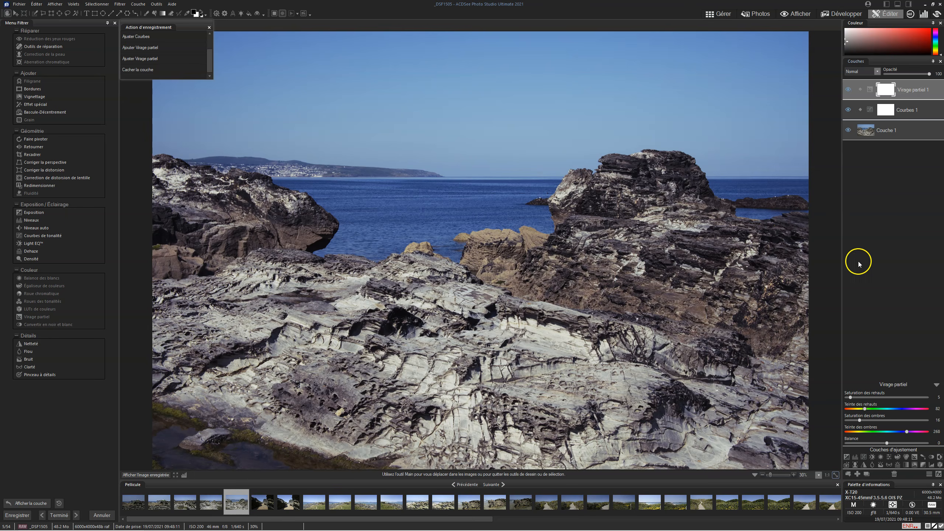
drag(865, 408, 863, 409)
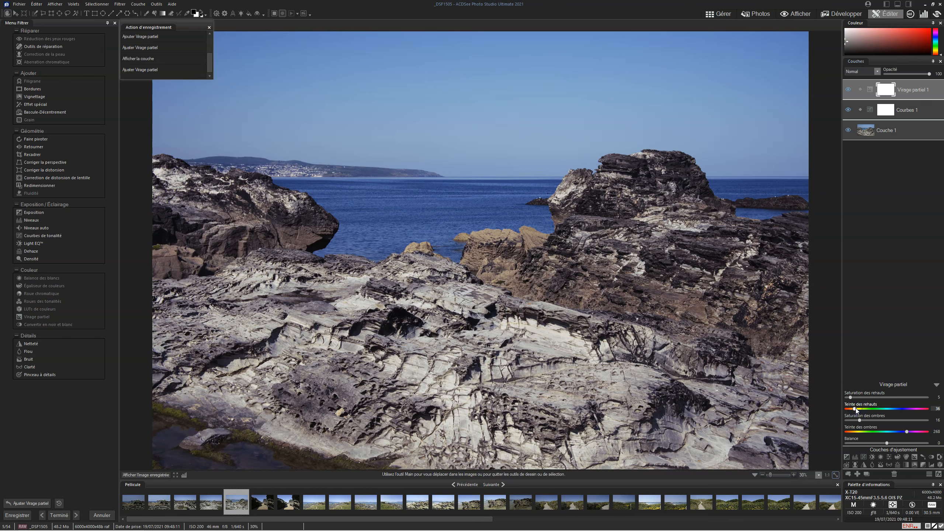
click(851, 397)
- Compare the photo with and without the Split Tone and Curves layers by toggling their visibility, leaving both visible
click(848, 90)
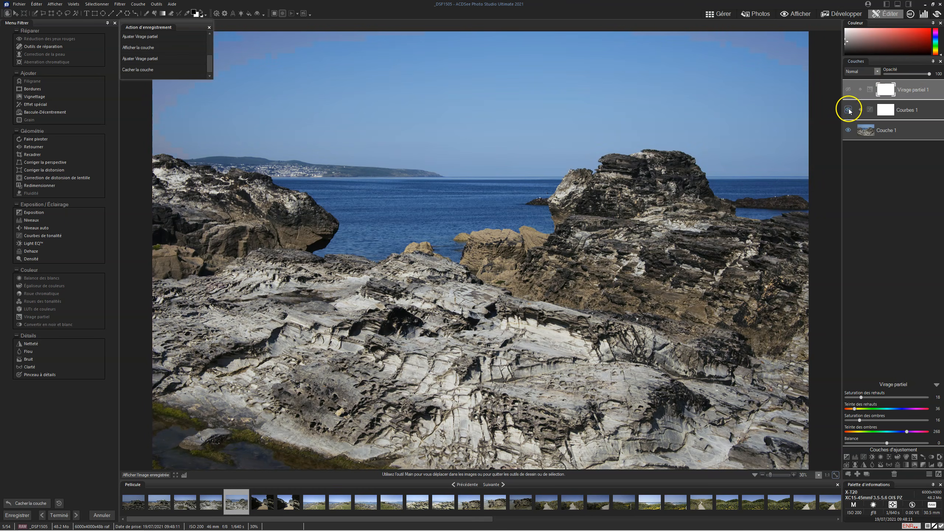
click(848, 110)
click(849, 109)
click(848, 90)
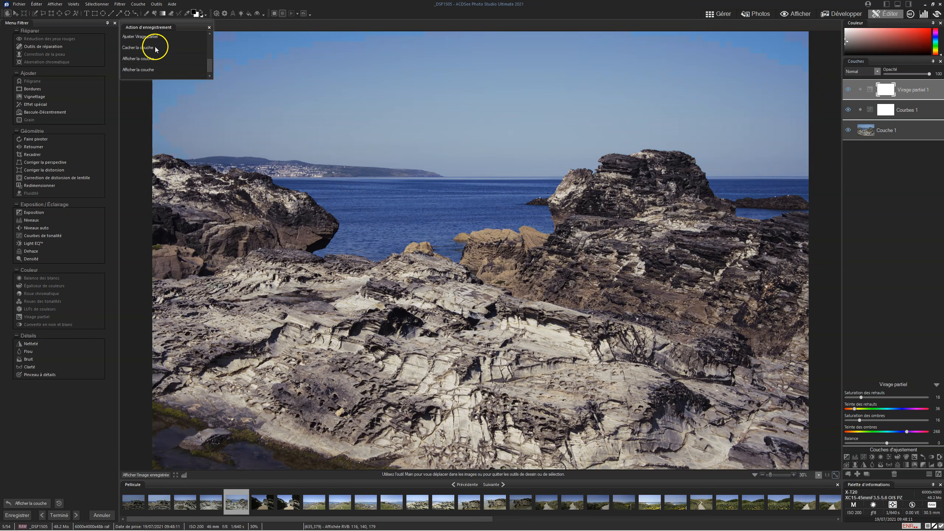
- Stop recording the action and name it "Action Contraste/Couleur"
click(275, 13)
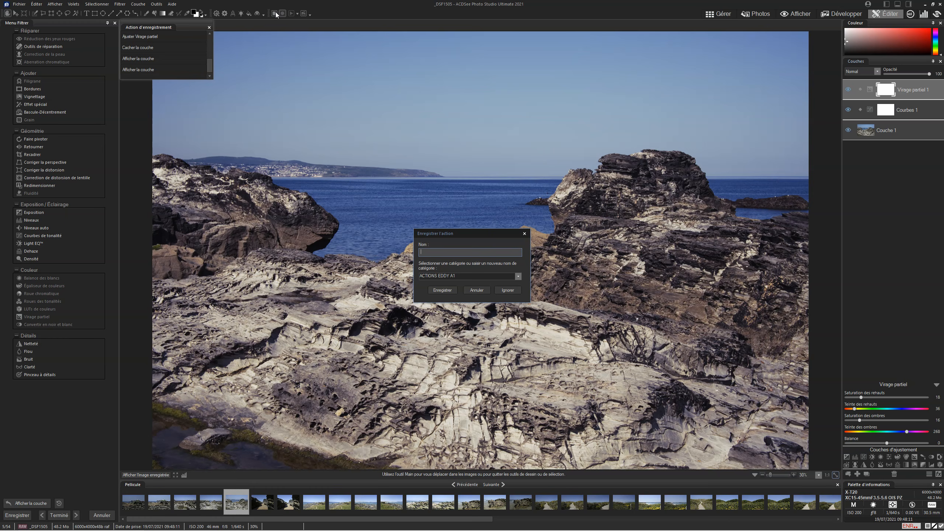
text(Actopm)
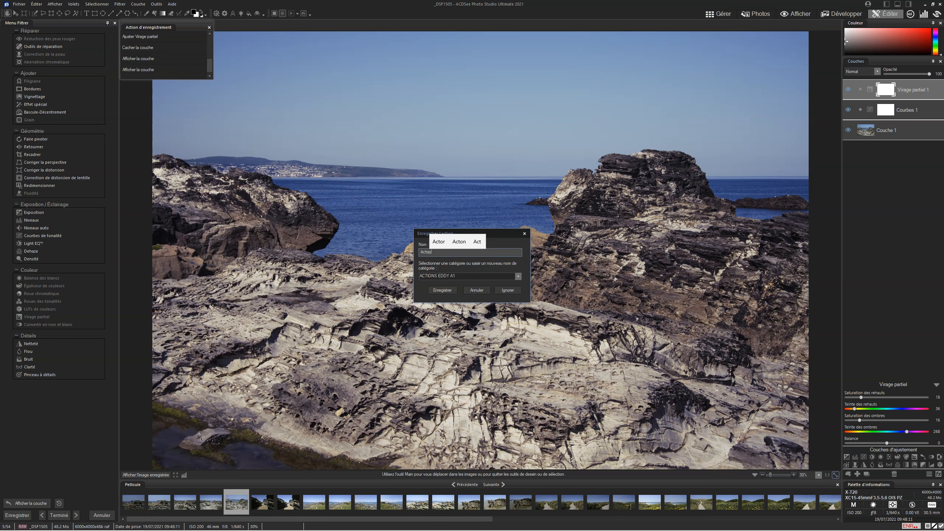
key(BackSpace)
key(BackSpace)
key(BackSpace)
key(BackSpace)
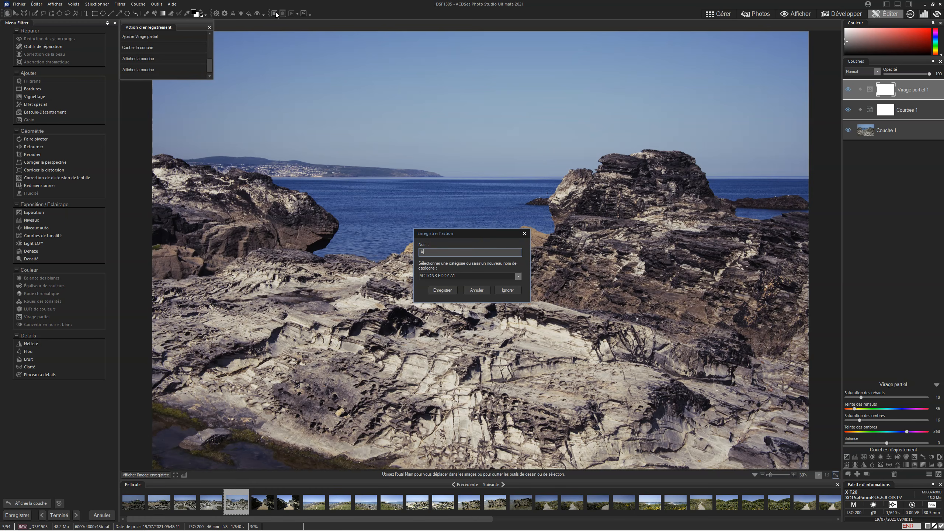
text(Action Contraste/Couleur)
click(275, 14)
- Assign the recorded action to a new custom A2 category, correct its name to "Action Contraste Couleur" and save it
drag(462, 275, 406, 276)
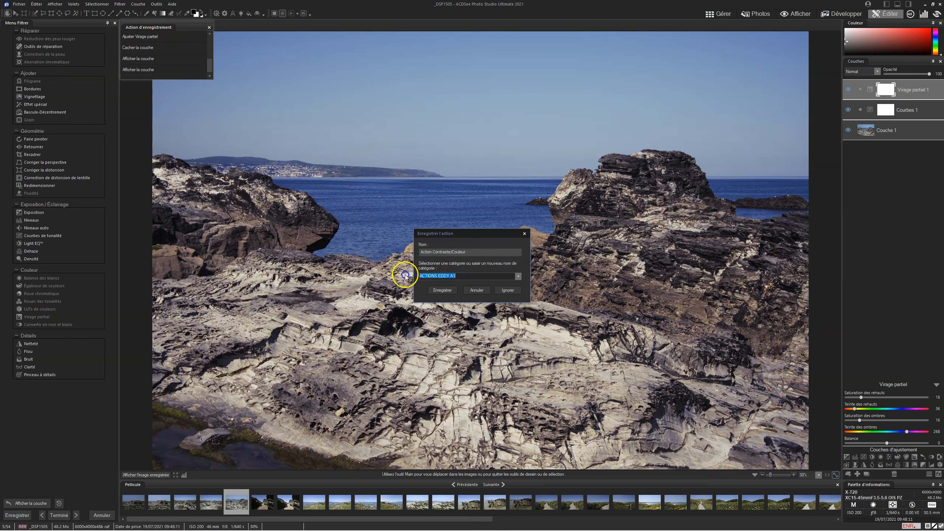
click(472, 273)
click(448, 291)
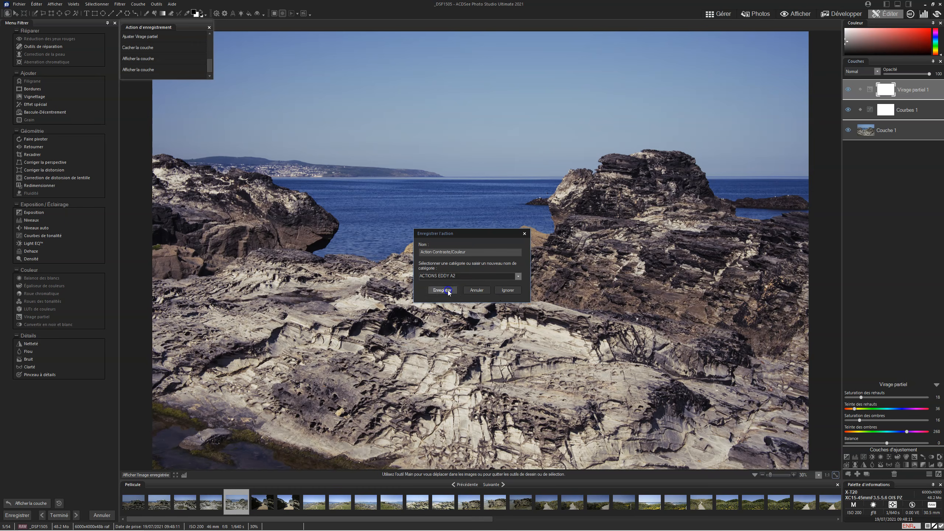
key(Return)
click(451, 252)
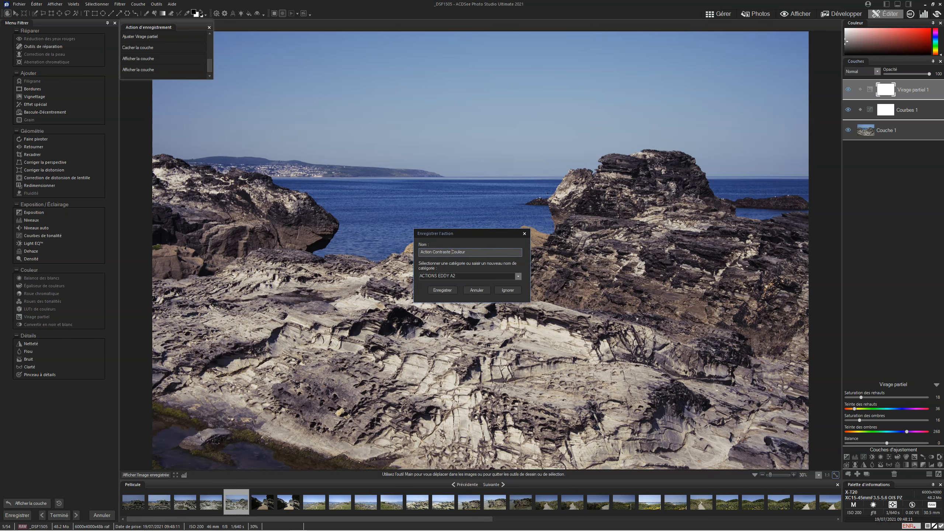
click(450, 290)
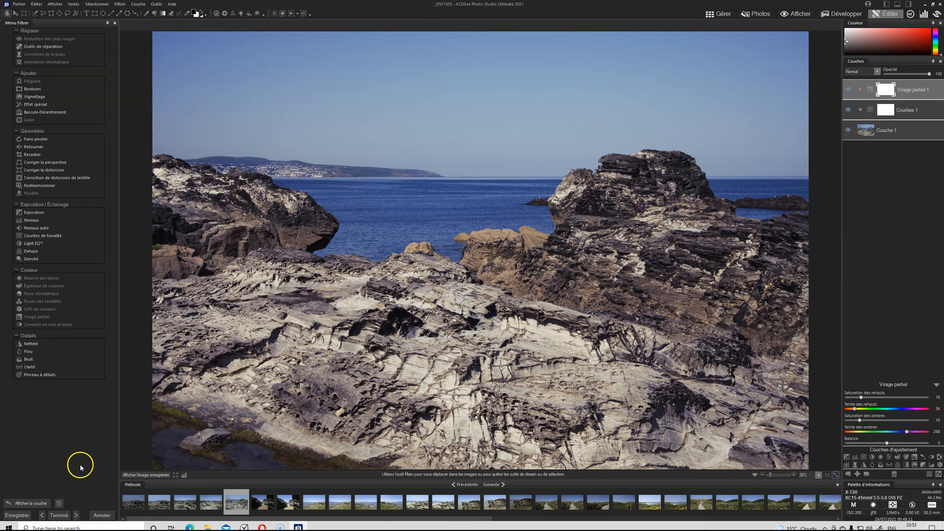
- Leave the editor, discarding the changes, and show the boardwalk photo _DSF1523 in the filmstrip view
click(59, 515)
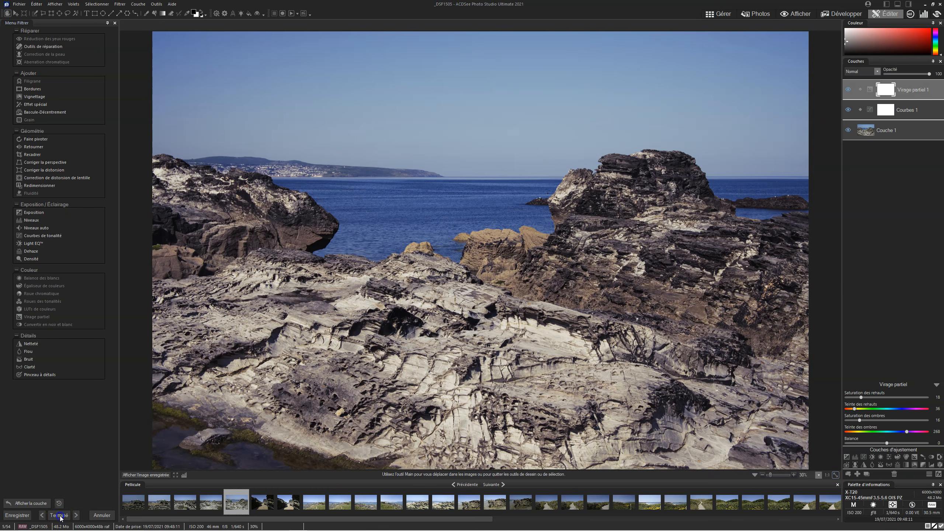
click(489, 276)
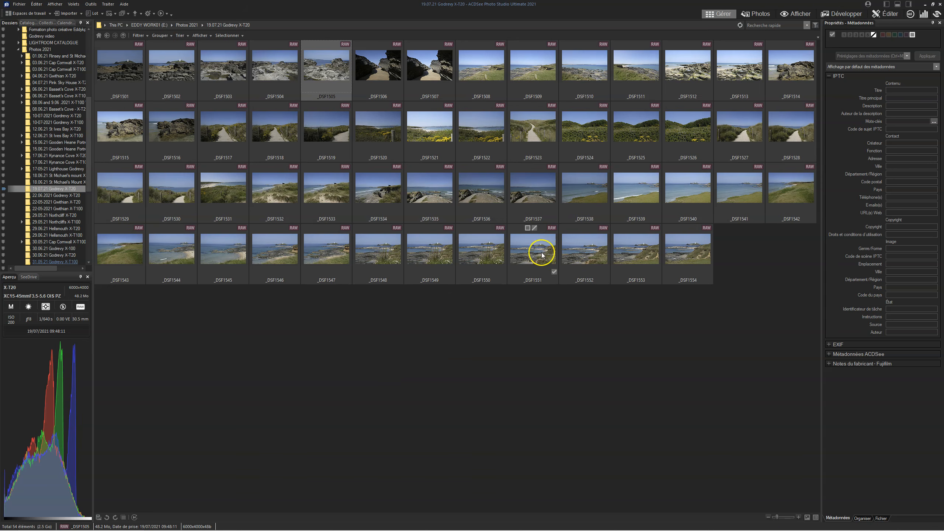
click(528, 129)
click(797, 517)
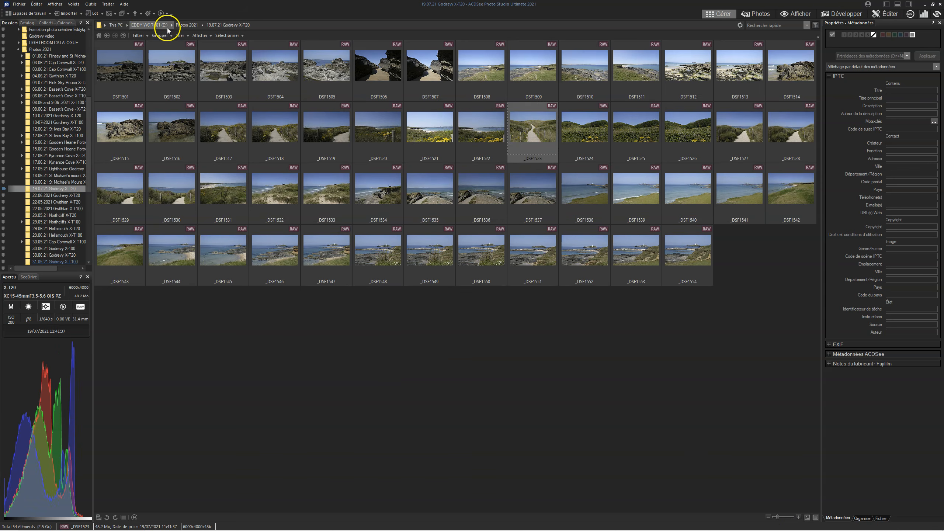
click(199, 36)
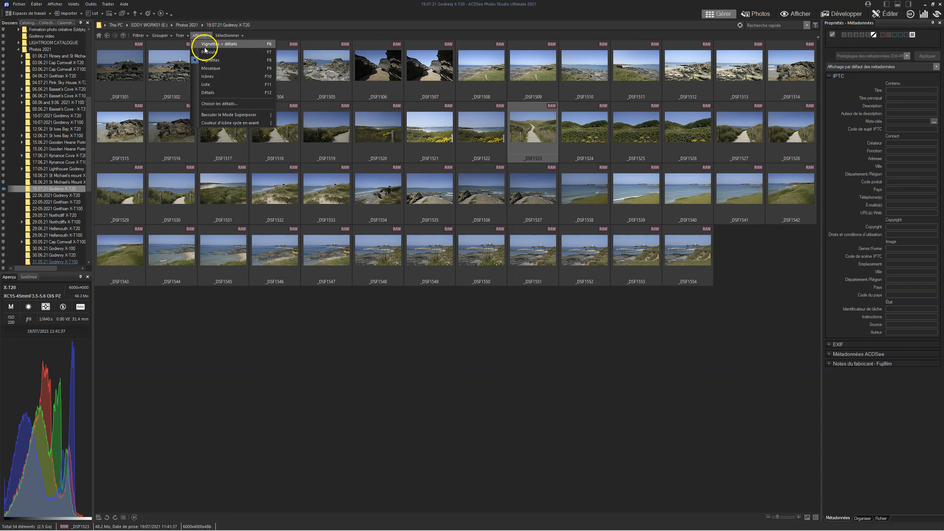
click(207, 52)
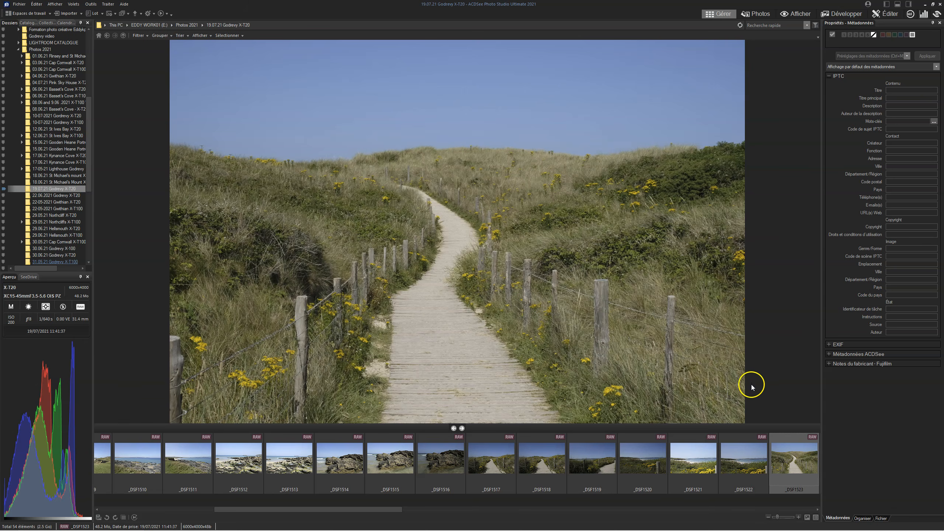
- Open the action browser for photo _DSF1523 and display the actions of the custom A2 category
right_click(783, 461)
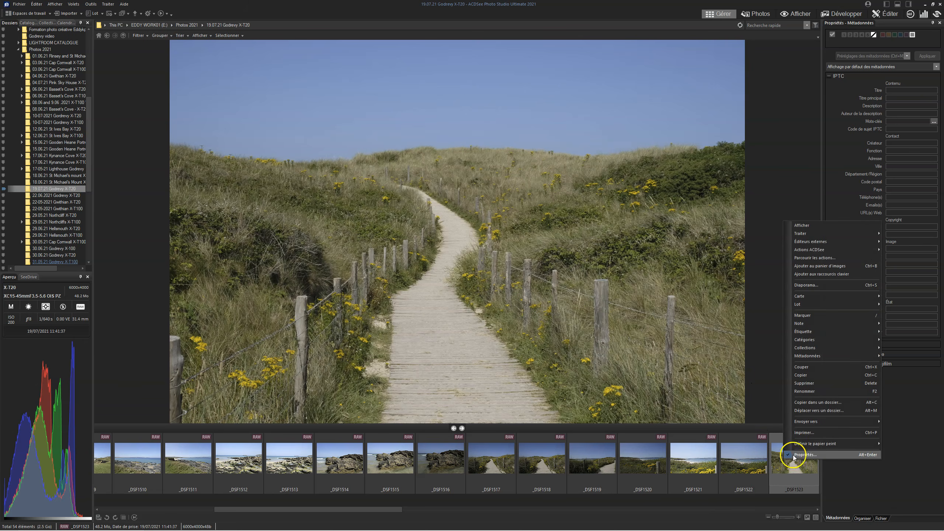
mouse_move(821, 251)
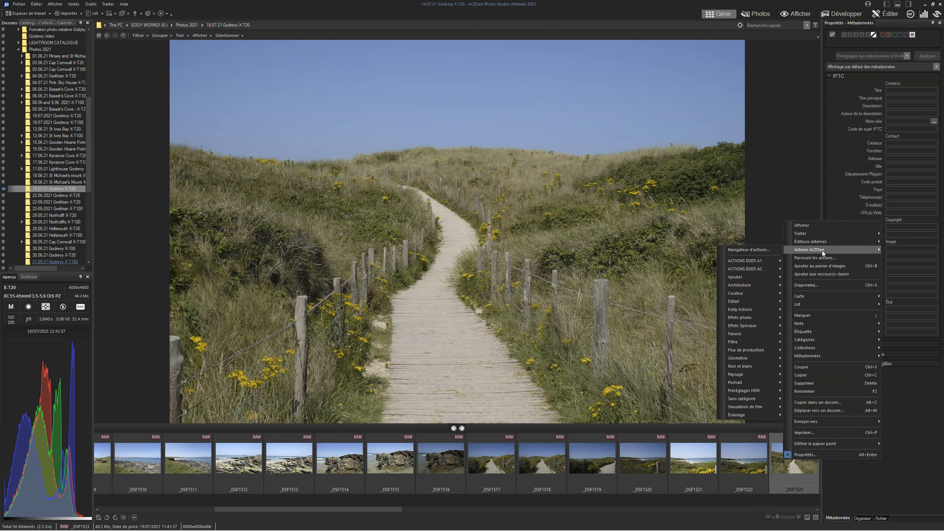
click(752, 250)
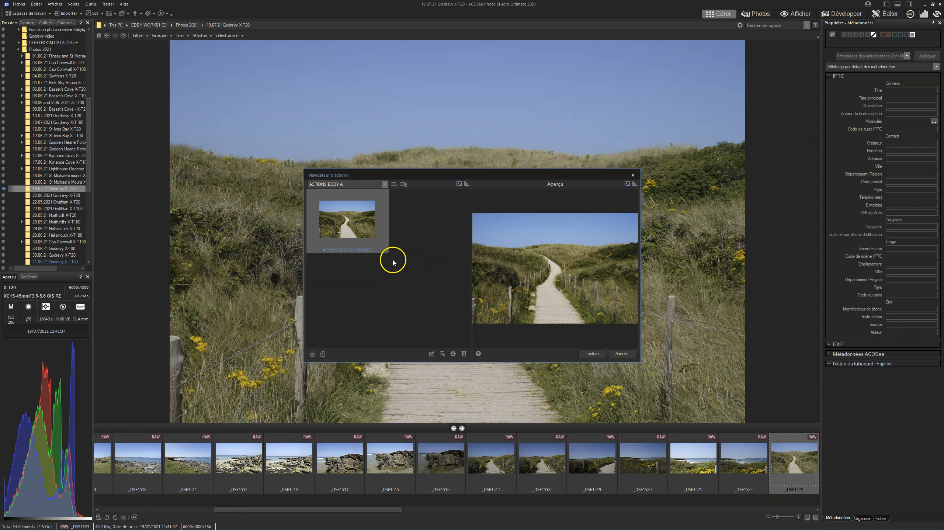
click(384, 186)
click(341, 201)
- Set the output options of Action Contraste Couleur to TIFF format with the Adobe RGB (1998) colour space
click(453, 354)
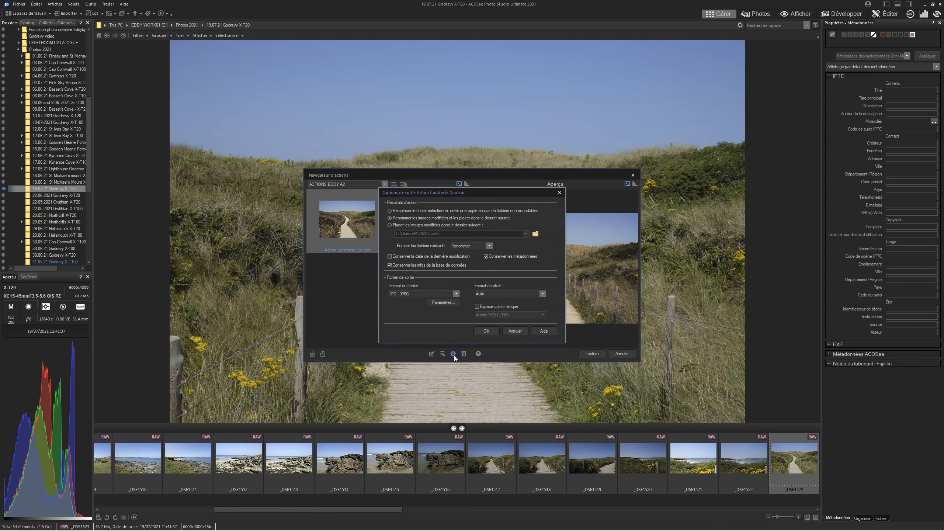
click(456, 294)
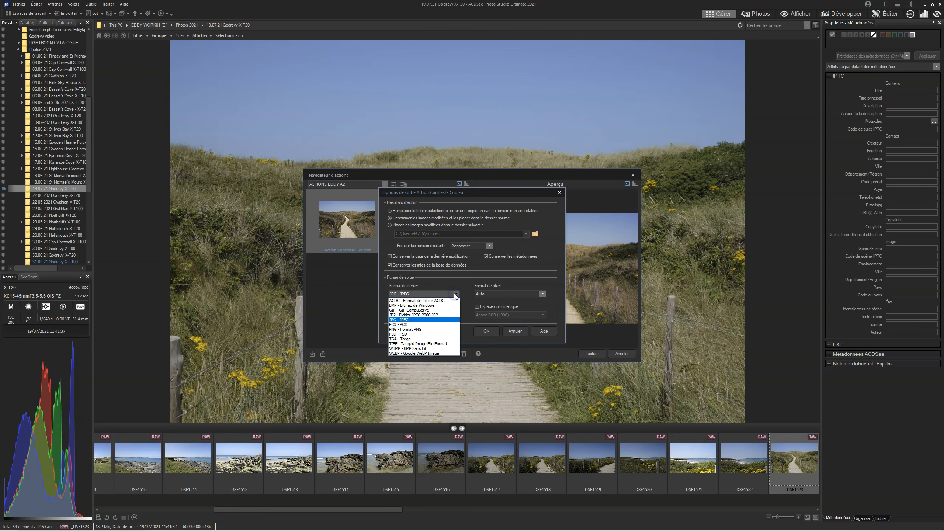
click(416, 344)
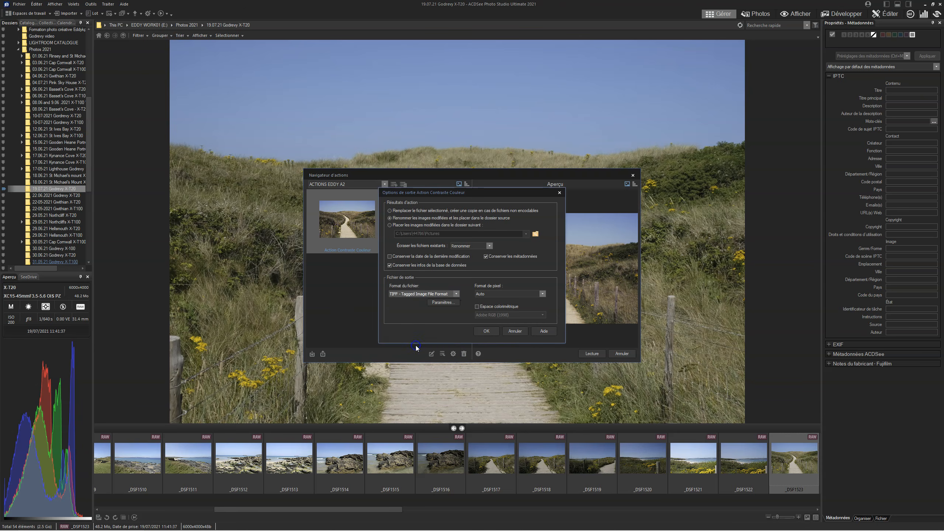
click(476, 307)
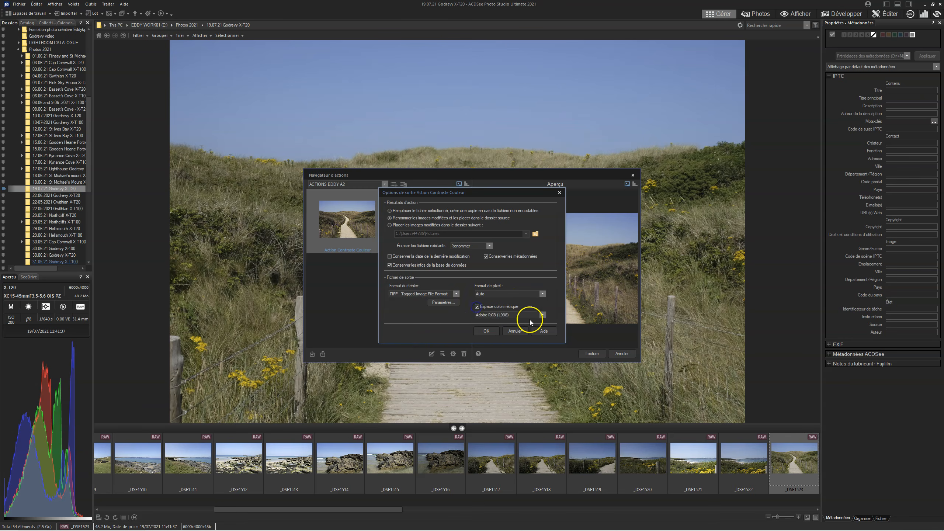
click(486, 331)
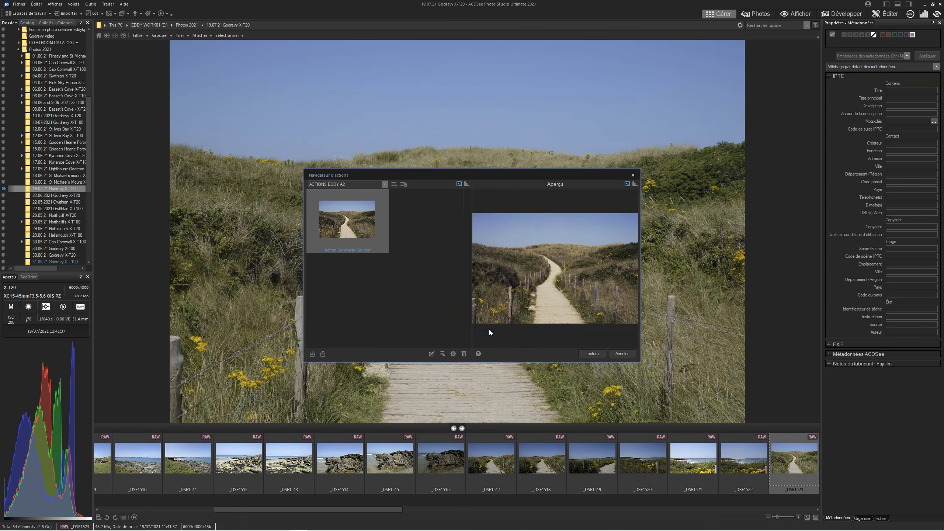
- Run Action Contraste Couleur on the boardwalk photo _DSF1523 and close the action browser
click(595, 354)
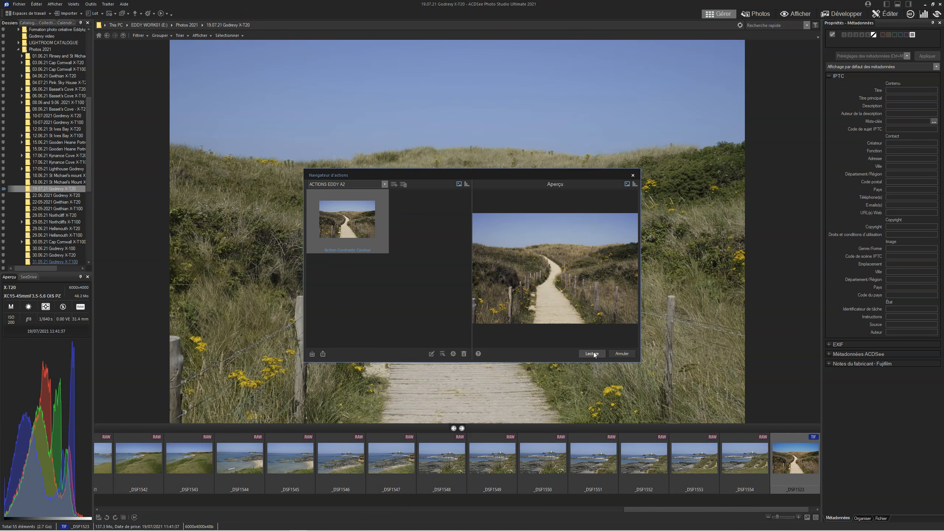
click(634, 177)
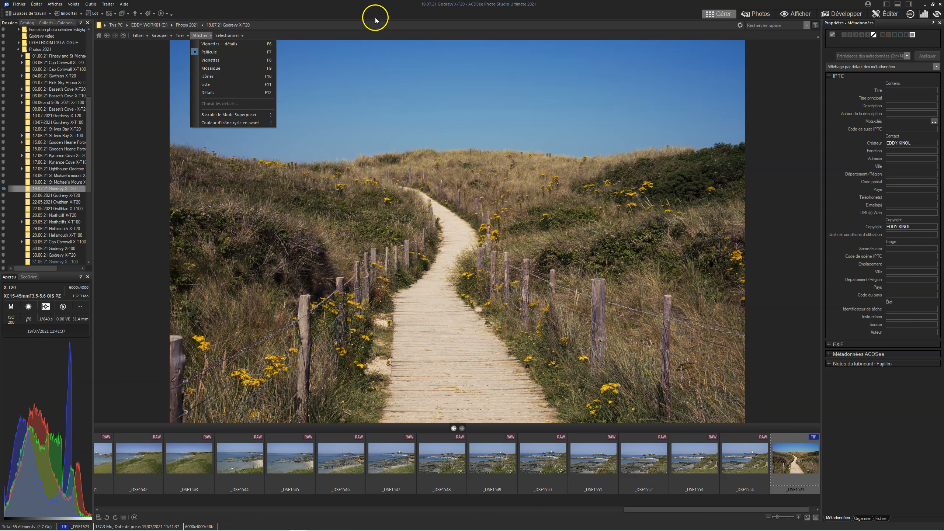
click(377, 23)
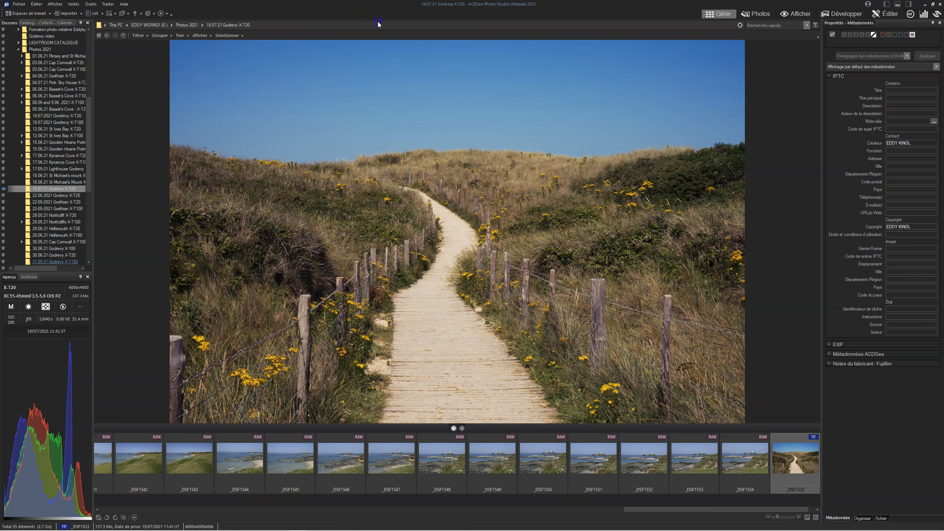
- Compare the RAW original of _DSF1523 with its processed TIFF version in the filmstrip, and return to the thumbnail view
click(655, 510)
drag(654, 511, 347, 486)
click(430, 462)
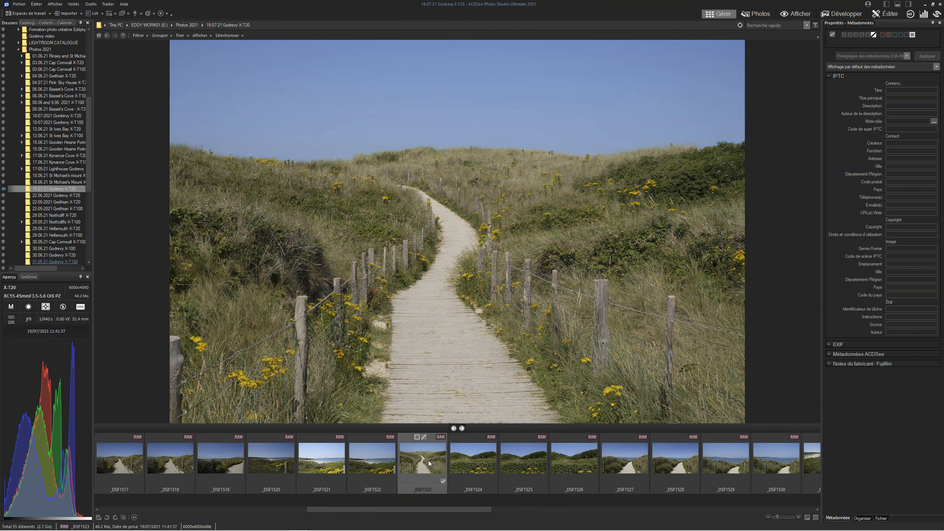
drag(426, 508, 788, 515)
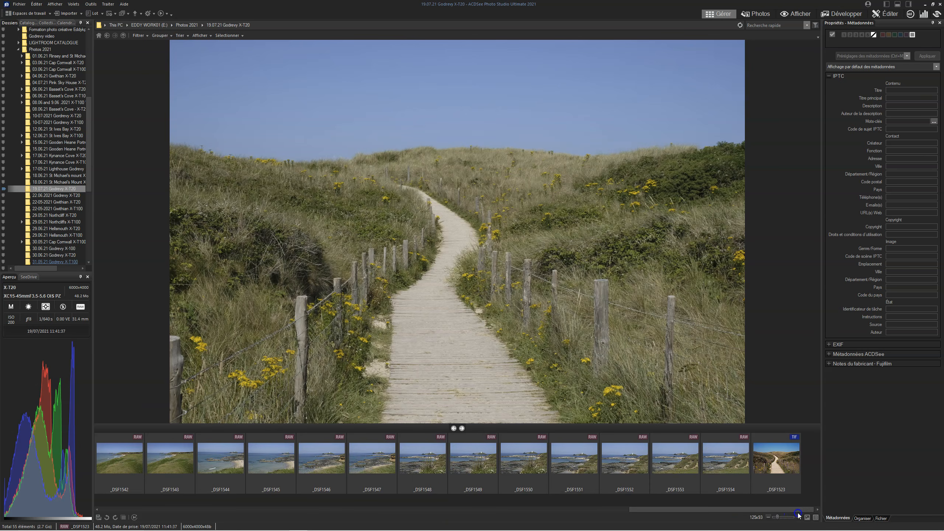
click(779, 457)
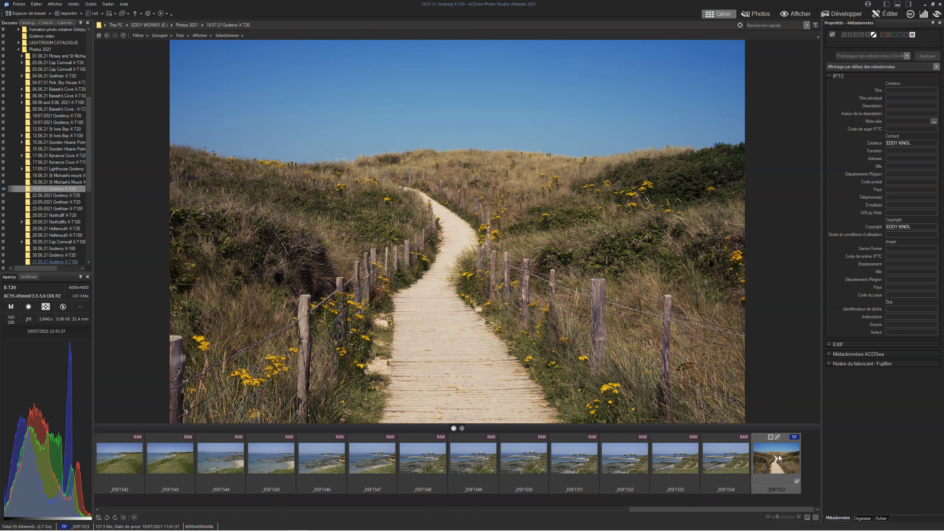
click(533, 392)
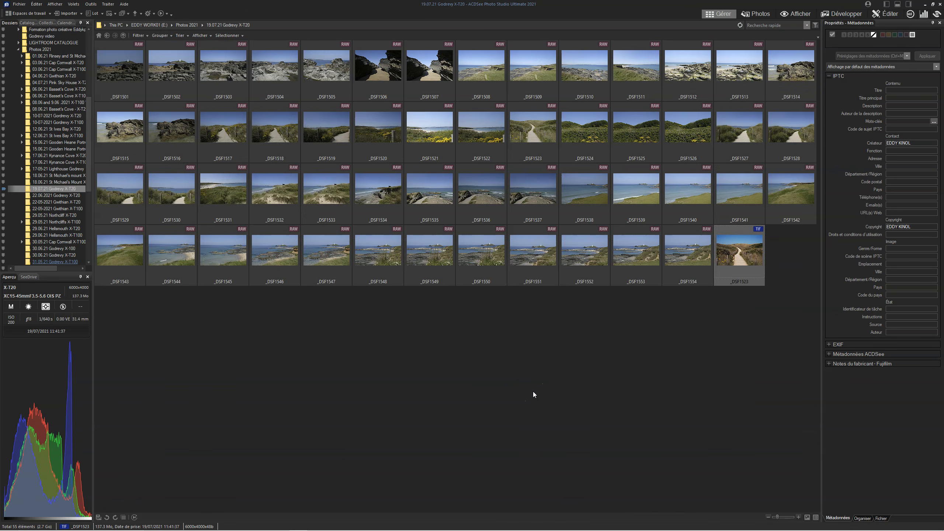